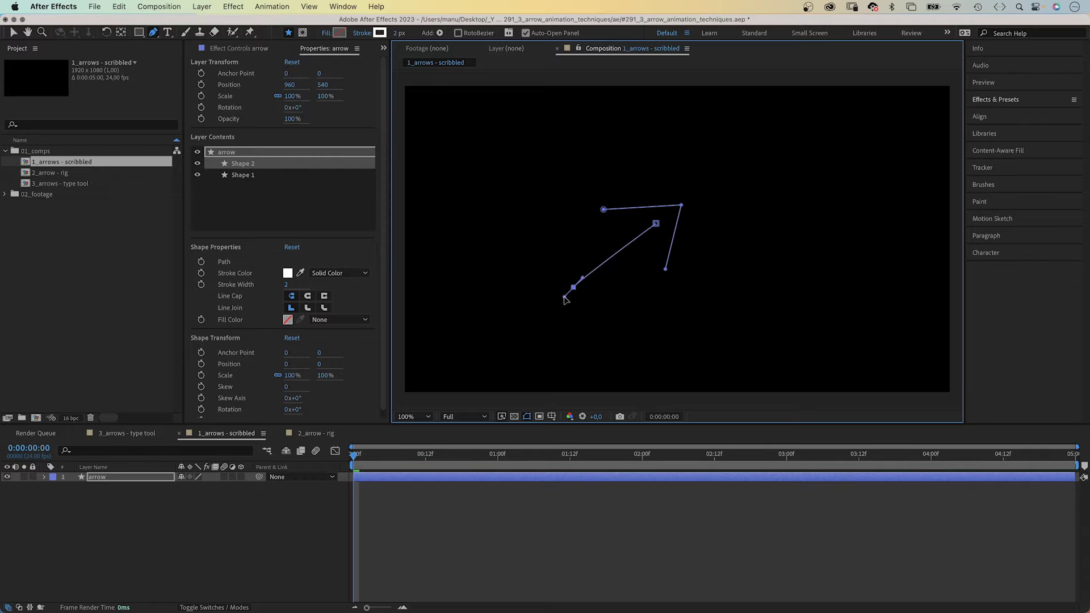
# - Apply the Turbulent Displace effect to the arrow layer and set its Amount to 25
pyautogui.press('v')
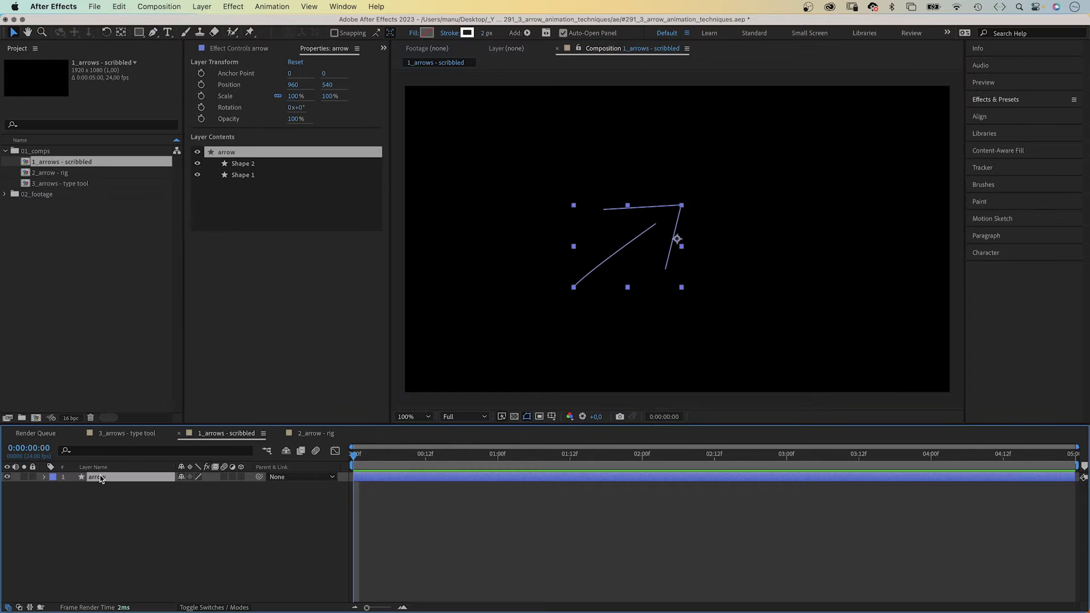
pyautogui.click(994, 101)
pyautogui.click(1004, 114)
pyautogui.write('turbulent d')
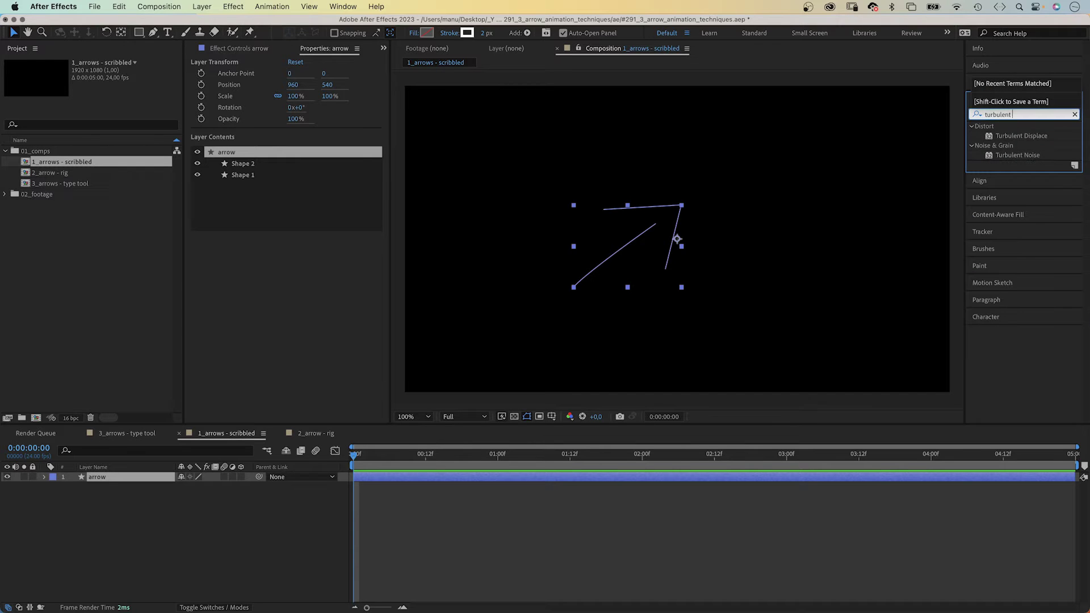
pyautogui.doubleClick(990, 135)
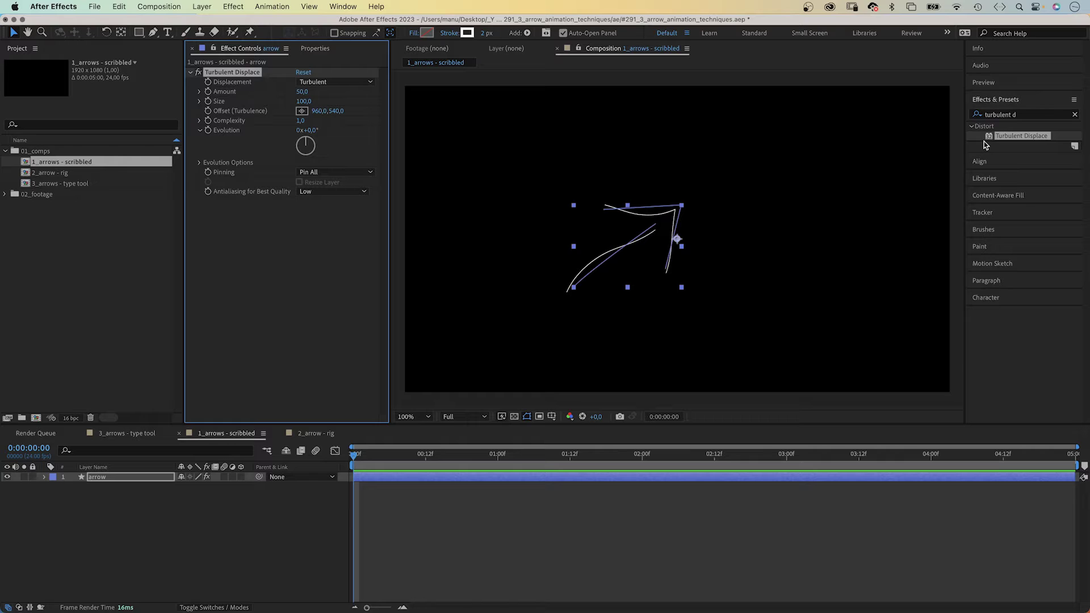
pyautogui.click(302, 92)
pyautogui.write('10')
pyautogui.press('Return')
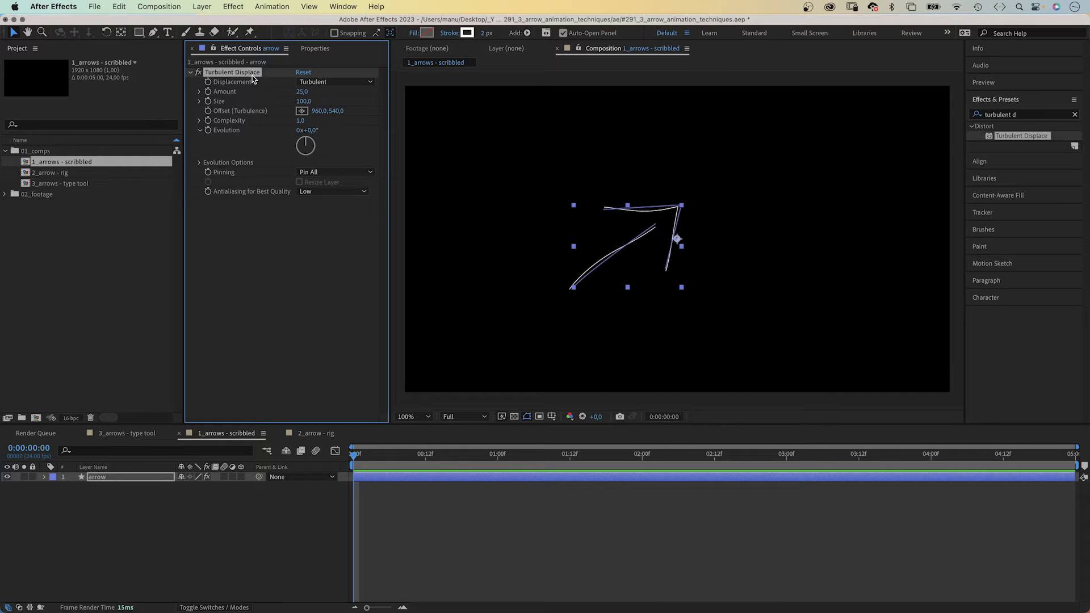
# - Duplicate the Turbulent Displace effect and set the copy's Amount to 10, Size to 50 and Complexity to 5
pyautogui.press('super+d')
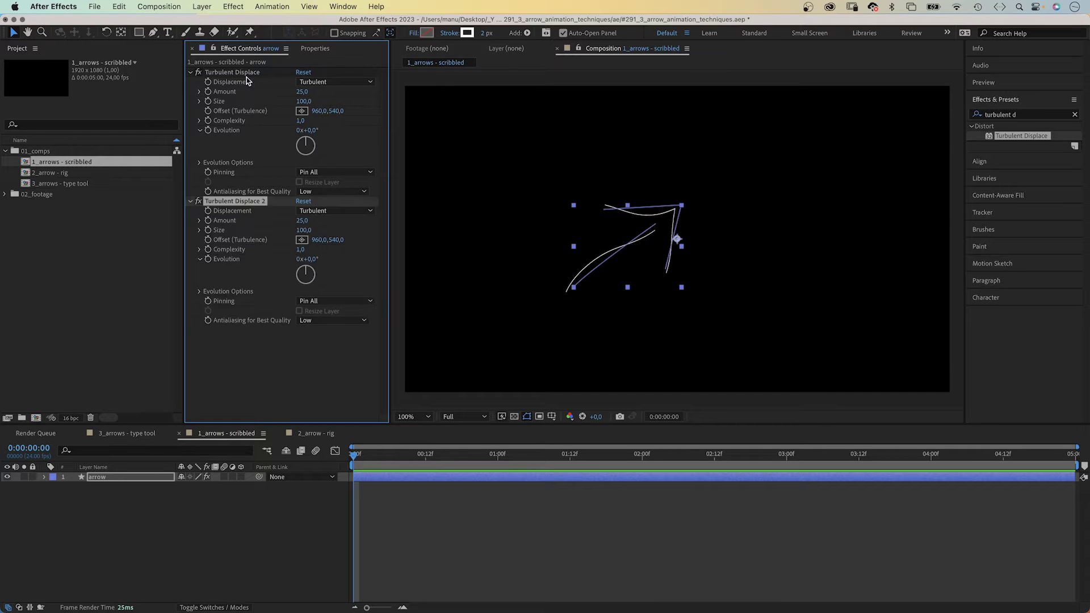
pyautogui.click(301, 222)
pyautogui.press('Return')
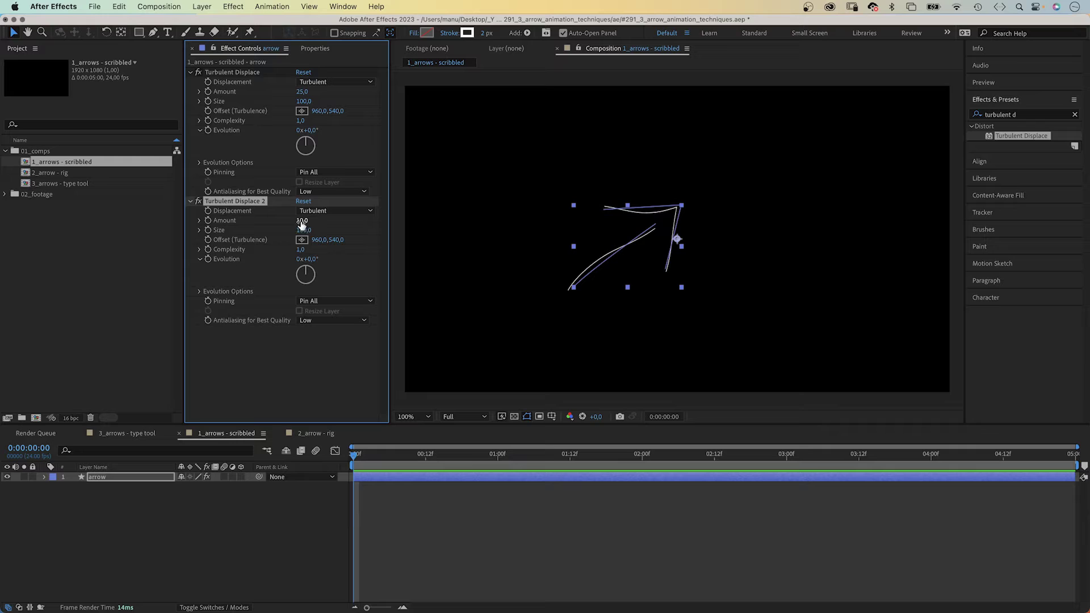
pyautogui.write('50')
pyautogui.press('Return')
pyautogui.click(301, 250)
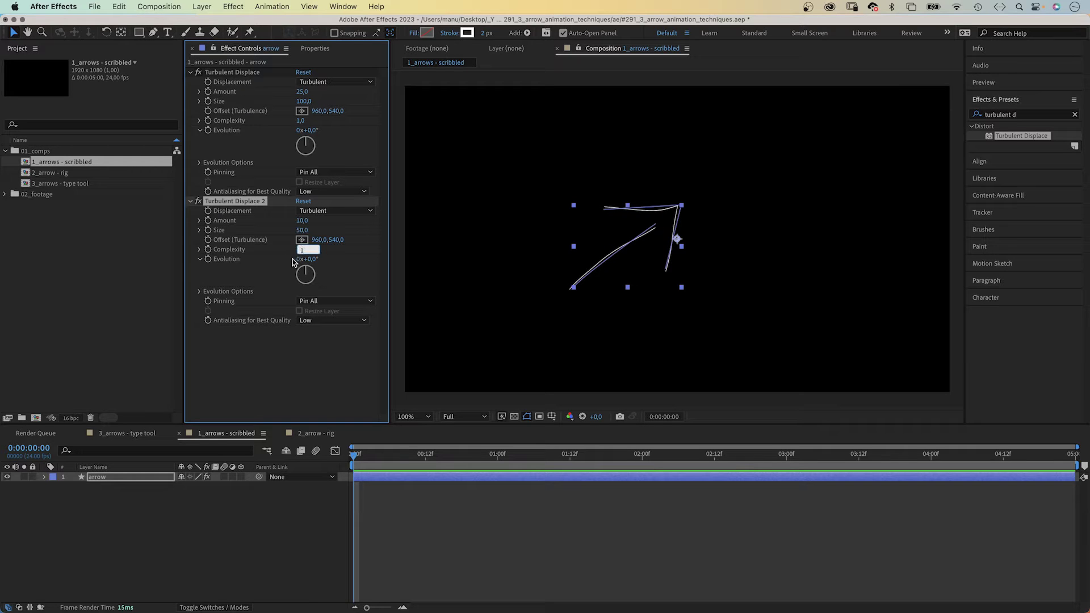
pyautogui.write('5')
pyautogui.press('Return')
# - Animate the second Turbulent Displace's Evolution with the two-line expression posterizeTime(4); time*500 and preview the wiggling arrow
pyautogui.press('.')
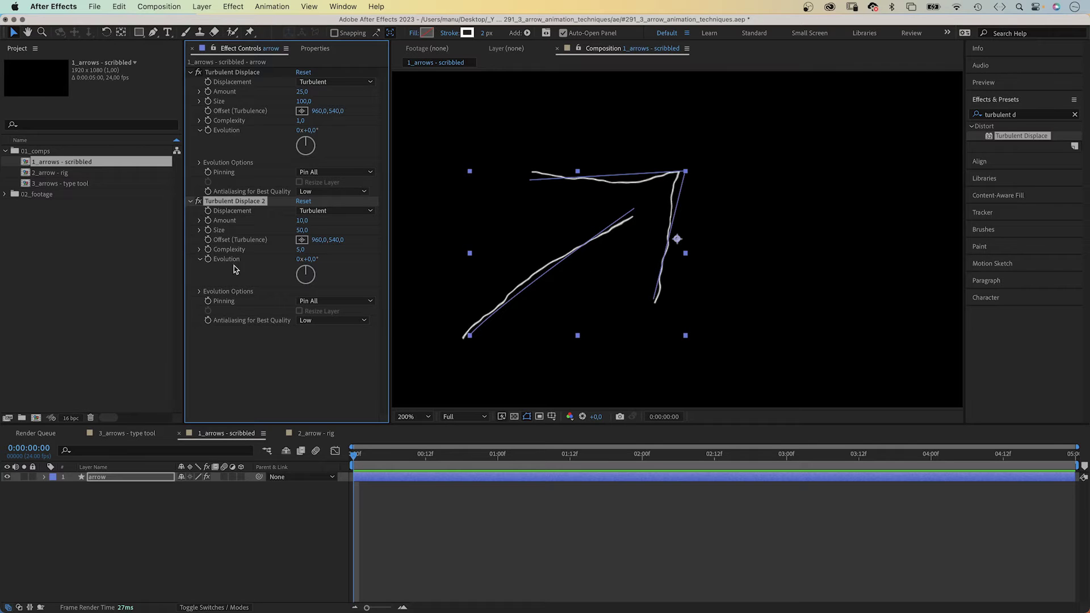
pyautogui.keyDown('alt'); pyautogui.click(209, 260); pyautogui.keyUp('alt')
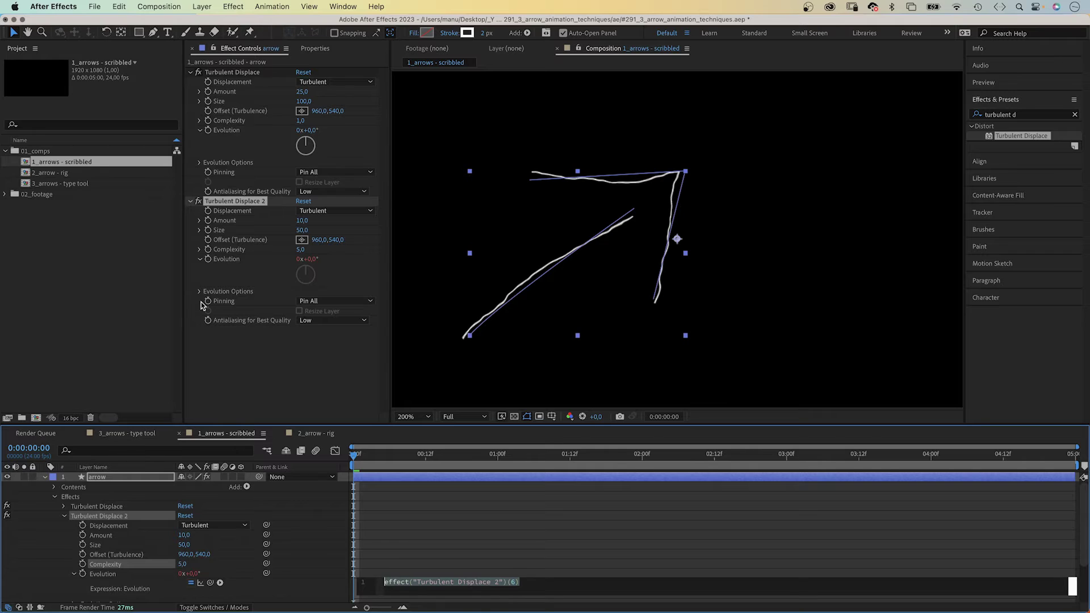
pyautogui.write('poster')
pyautogui.press('Return')
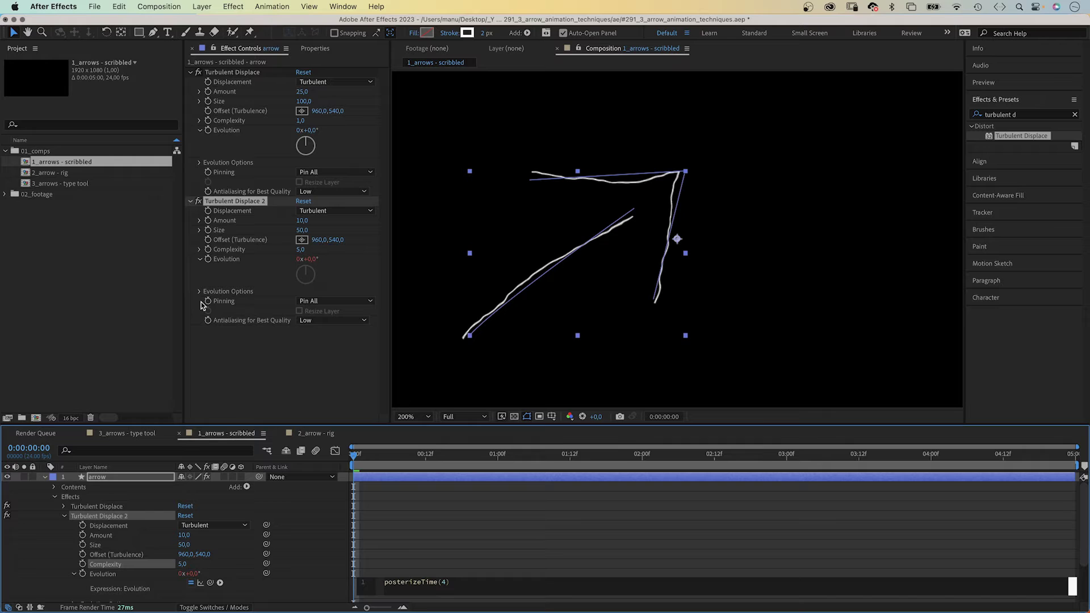
pyautogui.write('4); ')
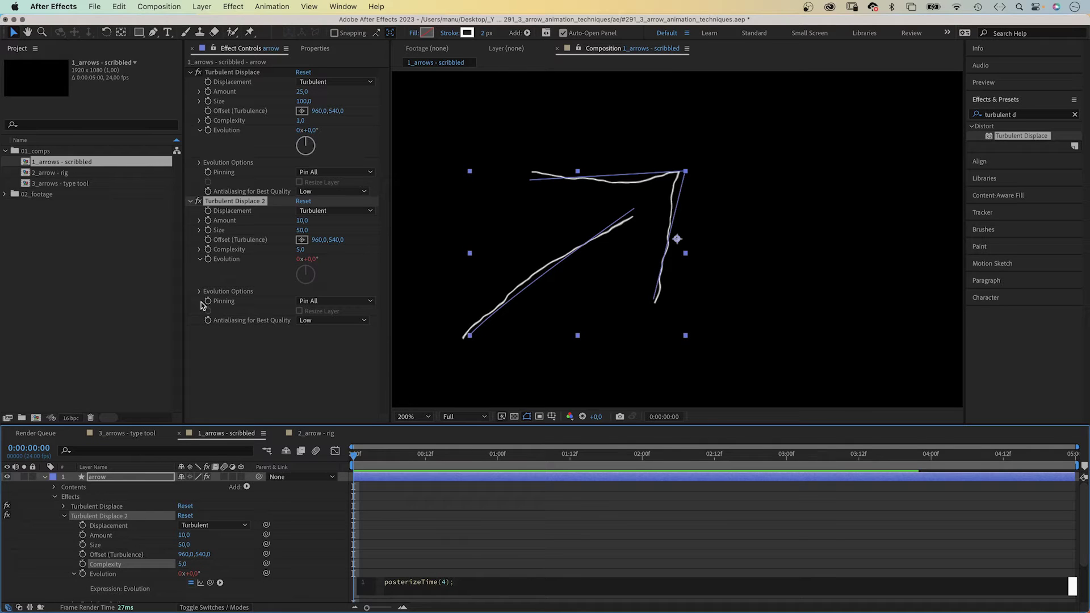
pyautogui.write('t')
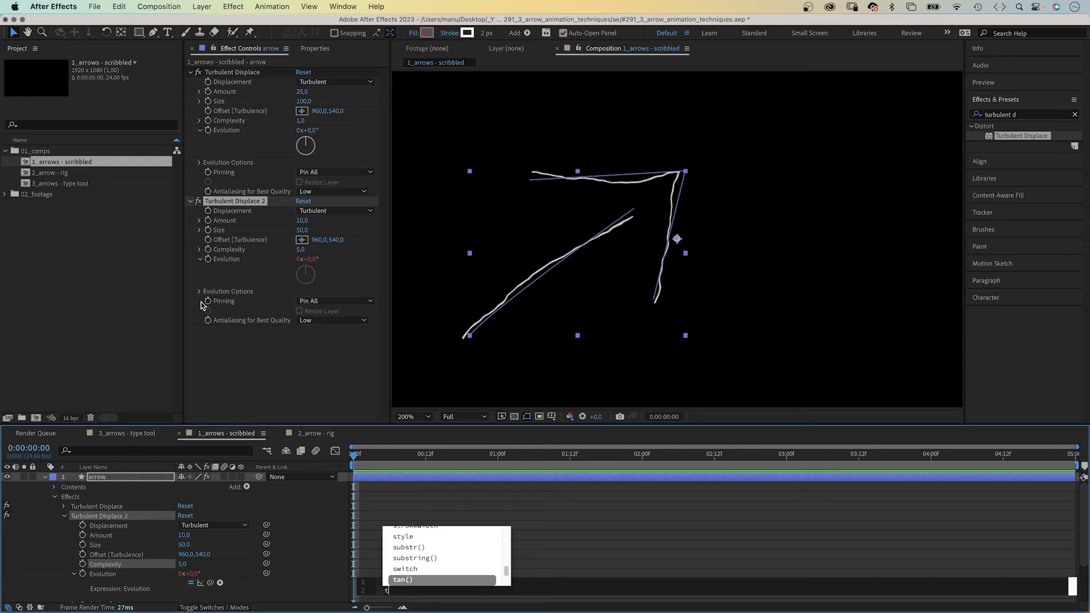
pyautogui.write('ime*')
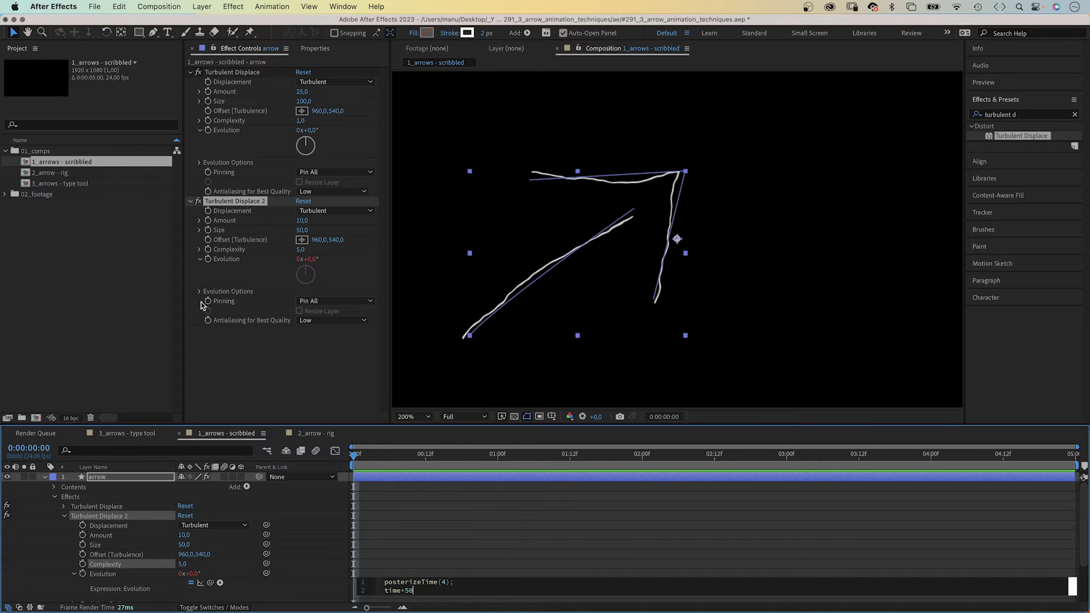
pyautogui.click(290, 588)
pyautogui.press('space')
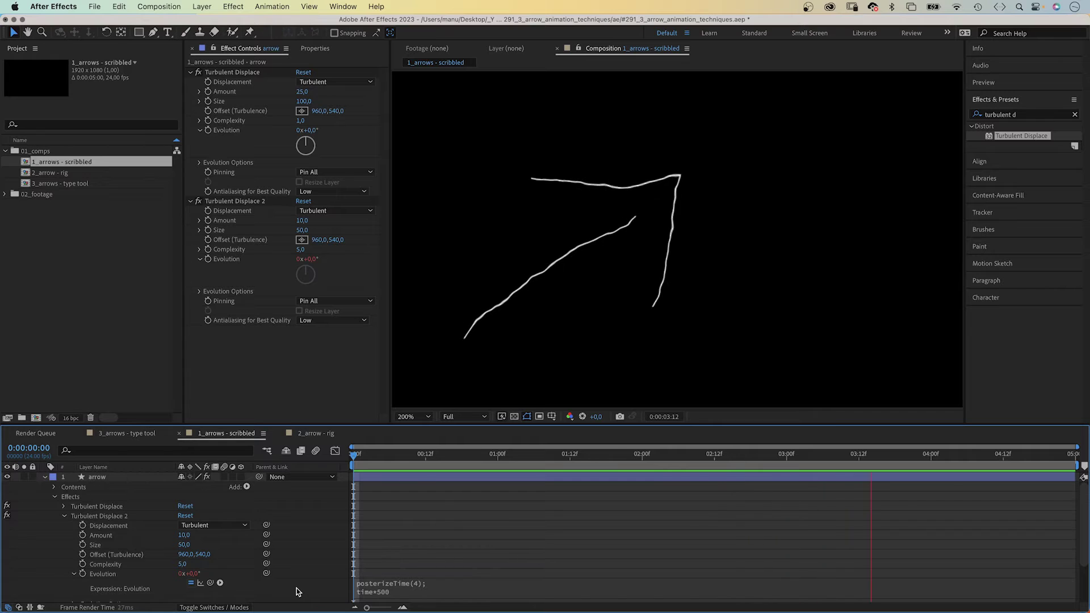
pyautogui.press('space')
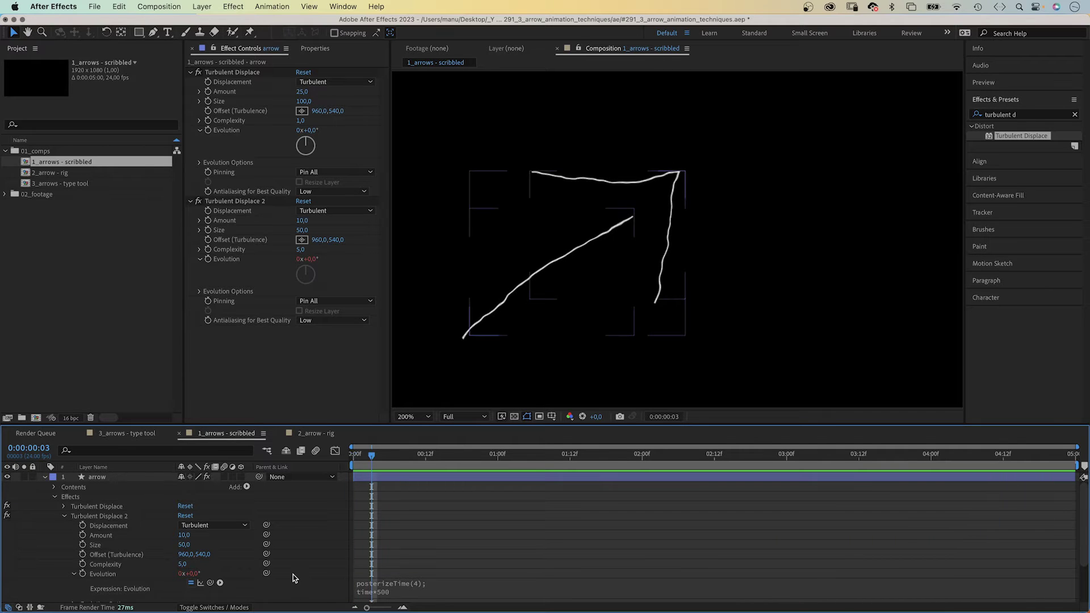
pyautogui.press('Home')
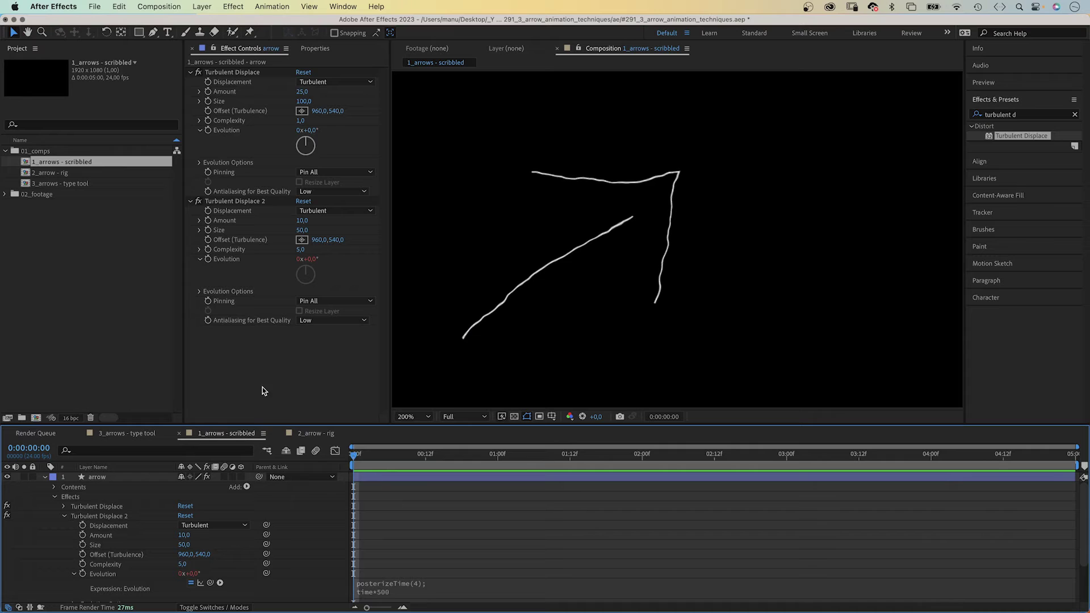
# - Add the expression index to the Random Seed in the second Turbulent Displace's Evolution Options
pyautogui.click(200, 292)
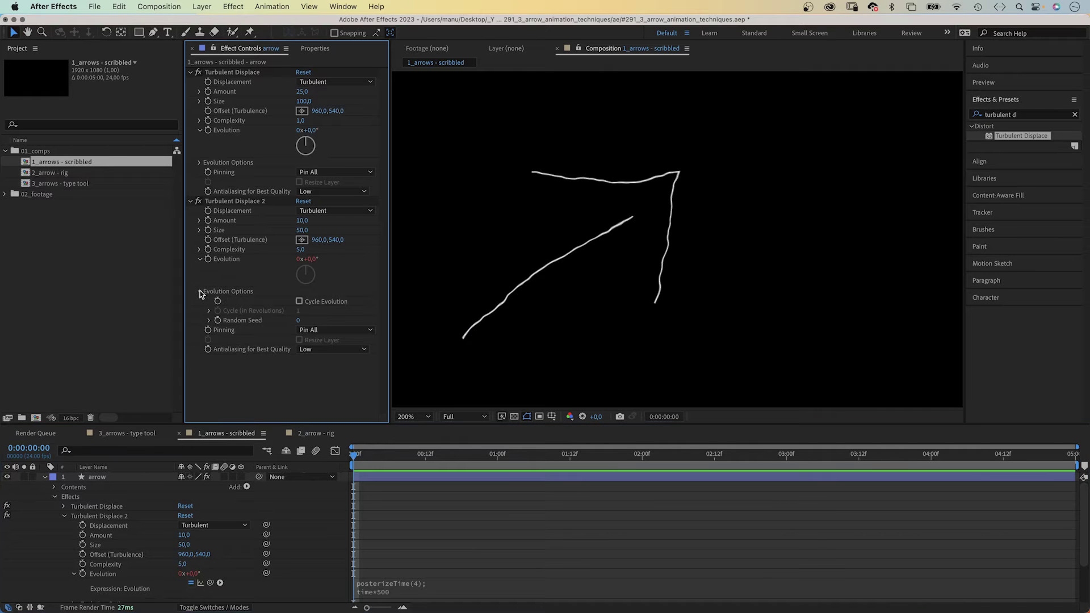
pyautogui.keyDown('alt'); pyautogui.click(218, 320); pyautogui.keyUp('alt')
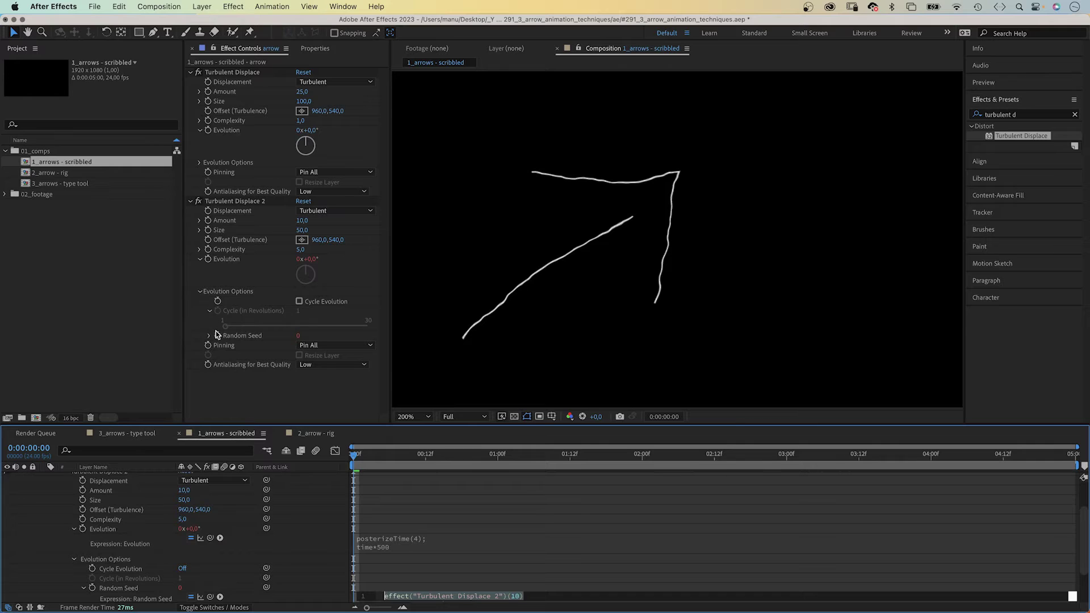
pyautogui.write('index')
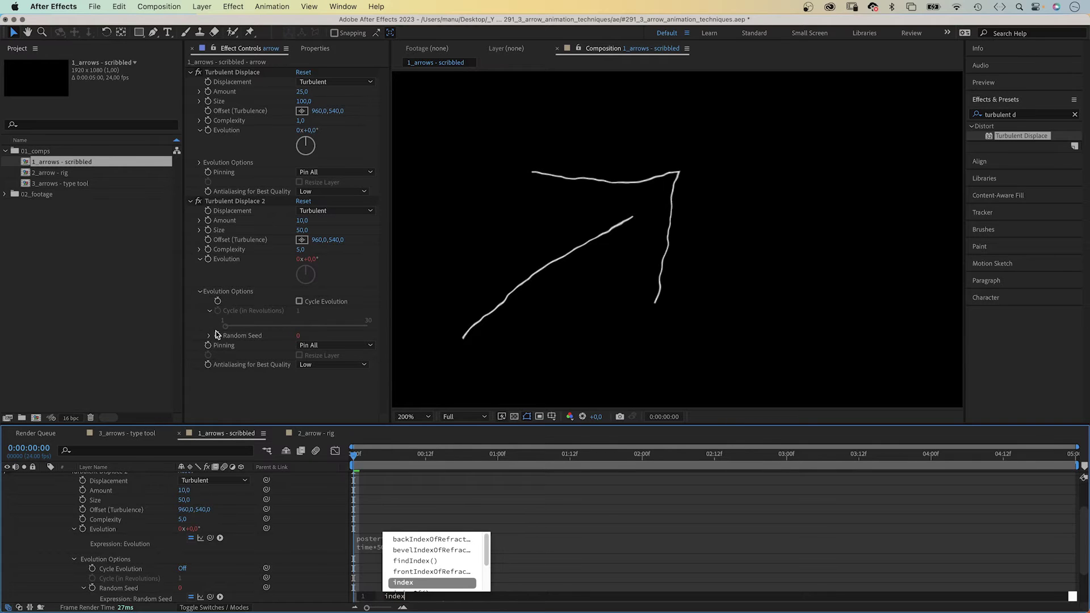
pyautogui.click(316, 575)
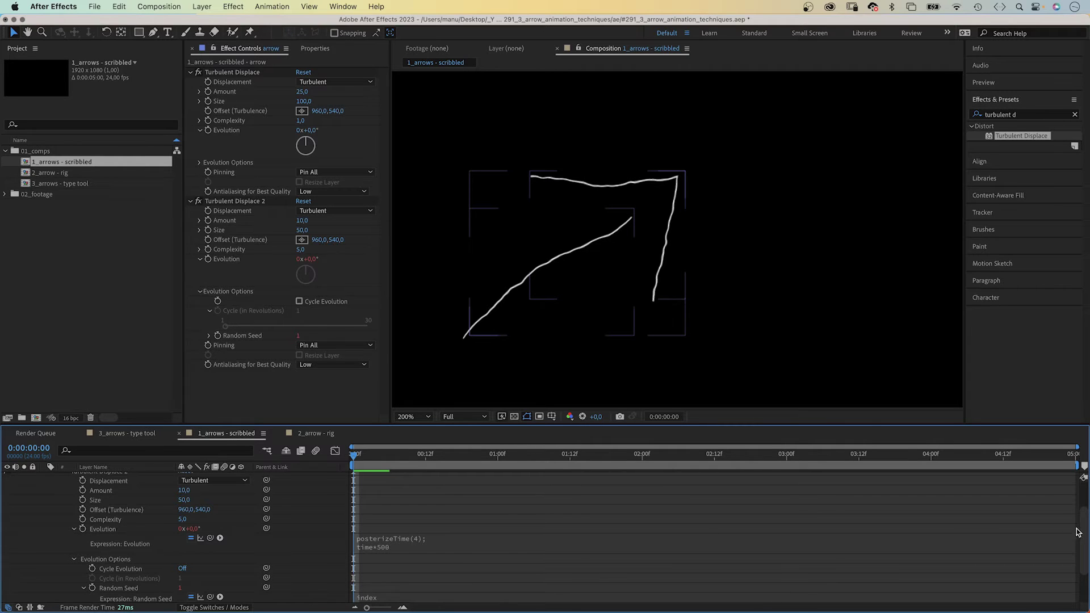
# - Duplicate the arrow layer twice and check the Random Seed expression on the original layer
pyautogui.scroll(3, 1073, 529)
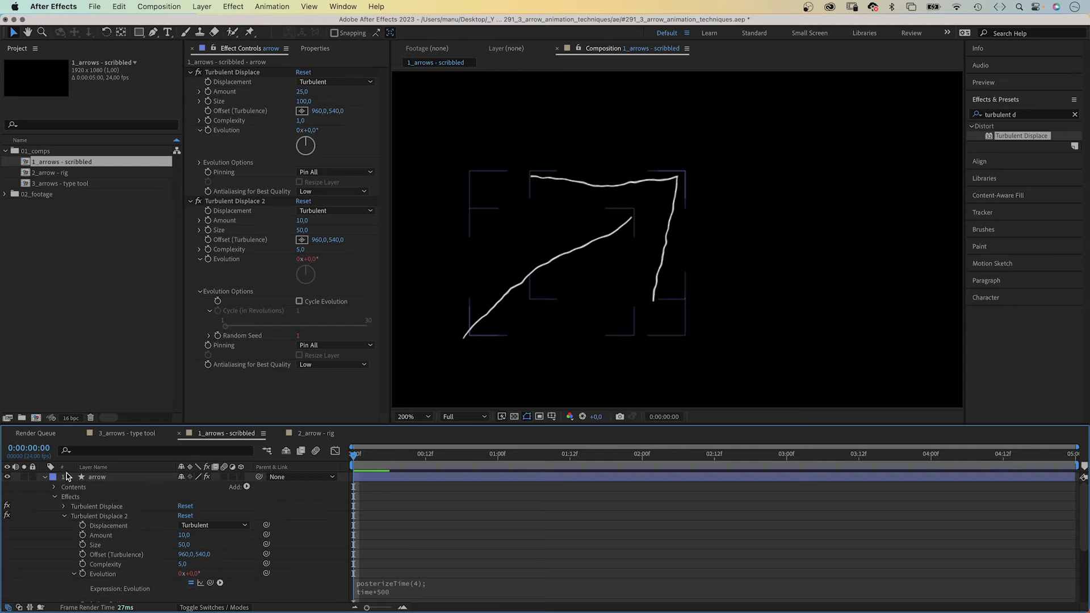
pyautogui.click(43, 477)
pyautogui.click(92, 478)
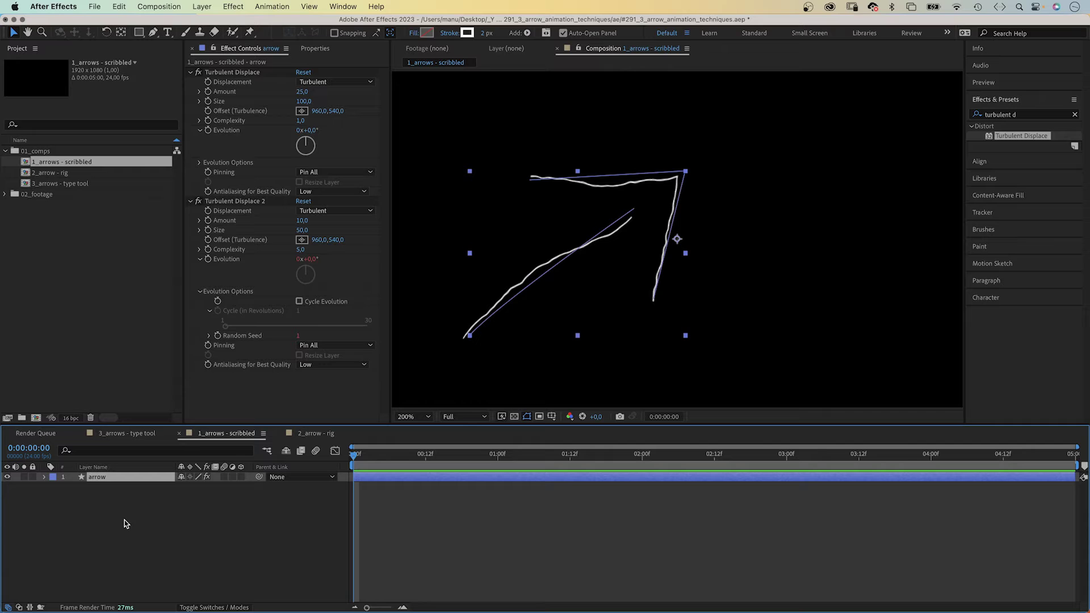
pyautogui.press('super+d')
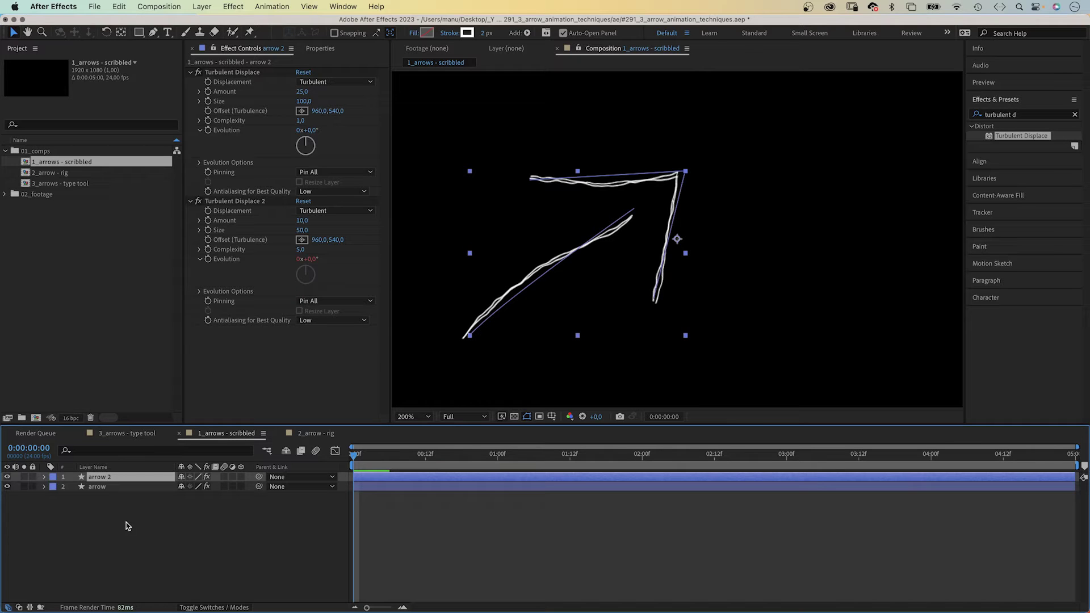
pyautogui.press('super+d')
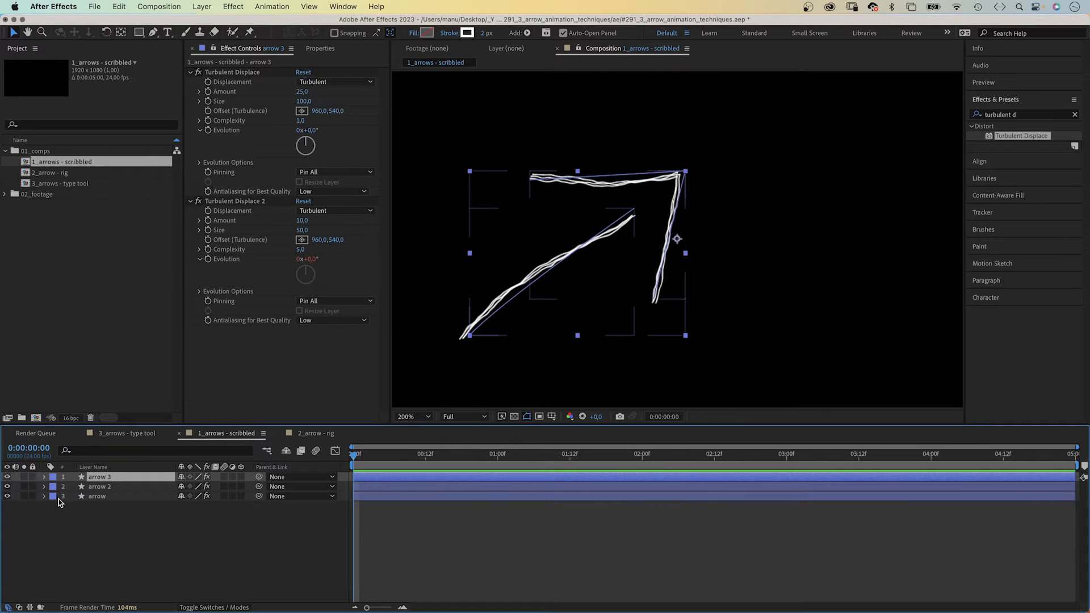
pyautogui.click(43, 497)
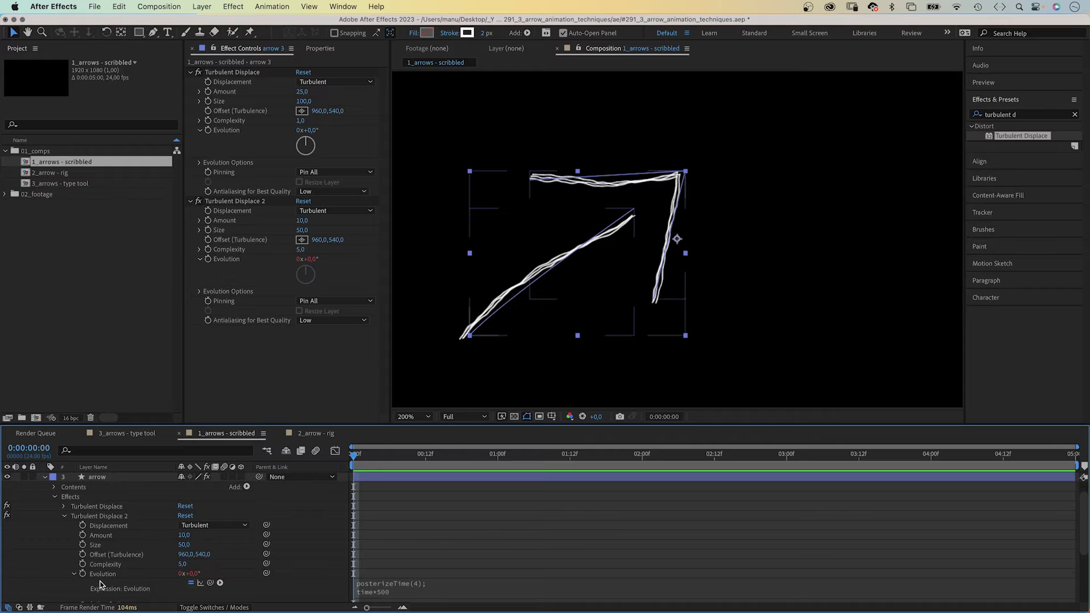
pyautogui.scroll(-5, 1075, 576)
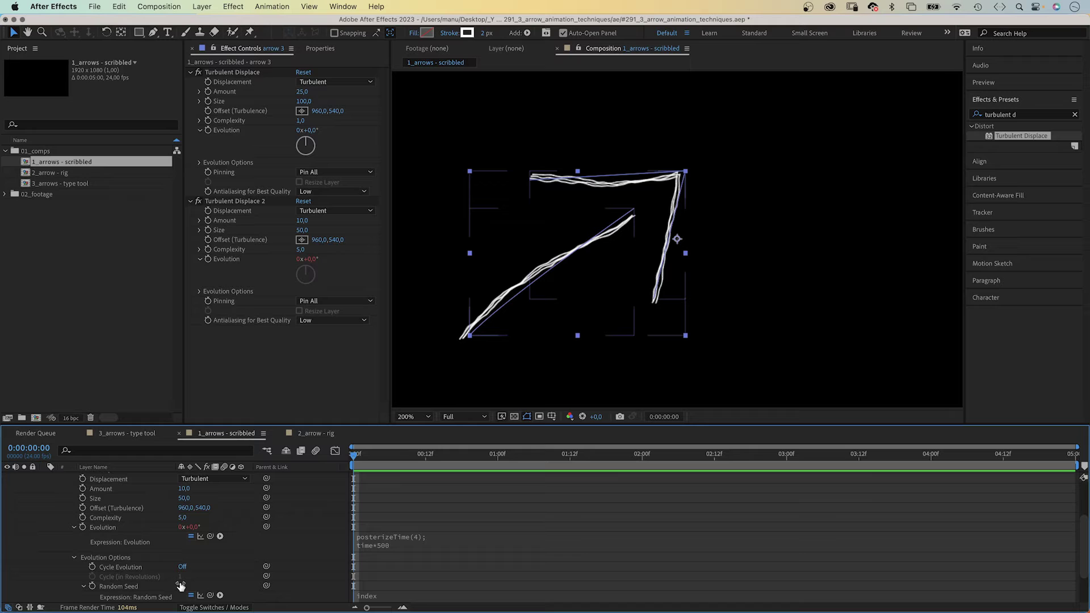
pyautogui.scroll(6, 1057, 515)
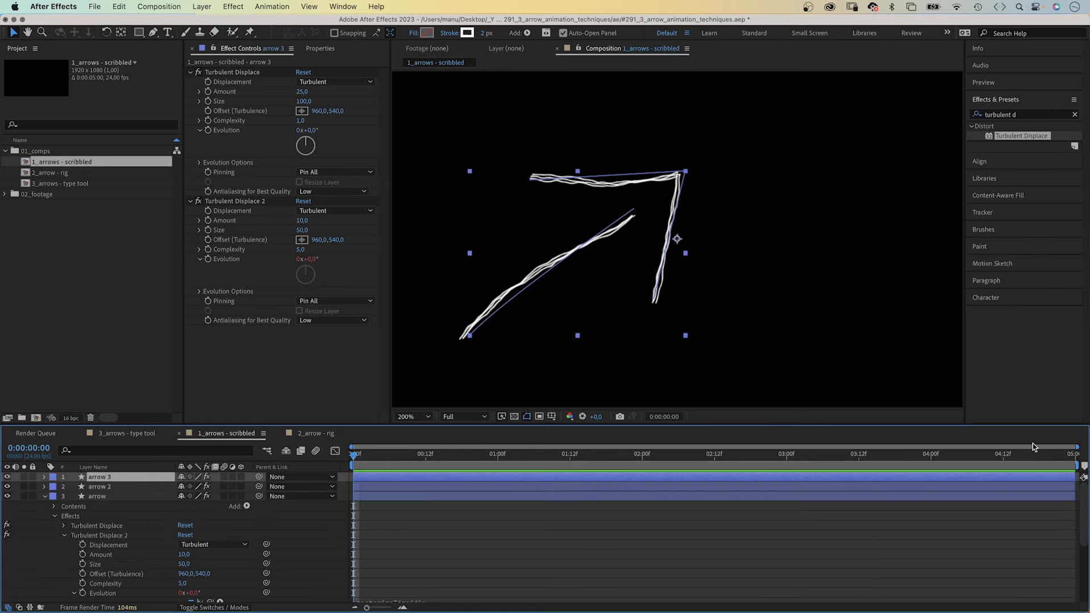
pyautogui.click(46, 496)
# - Nudge the arrow 2 layer slightly right and the arrow 3 layer slightly left and down, and preview the animation
pyautogui.click(80, 488)
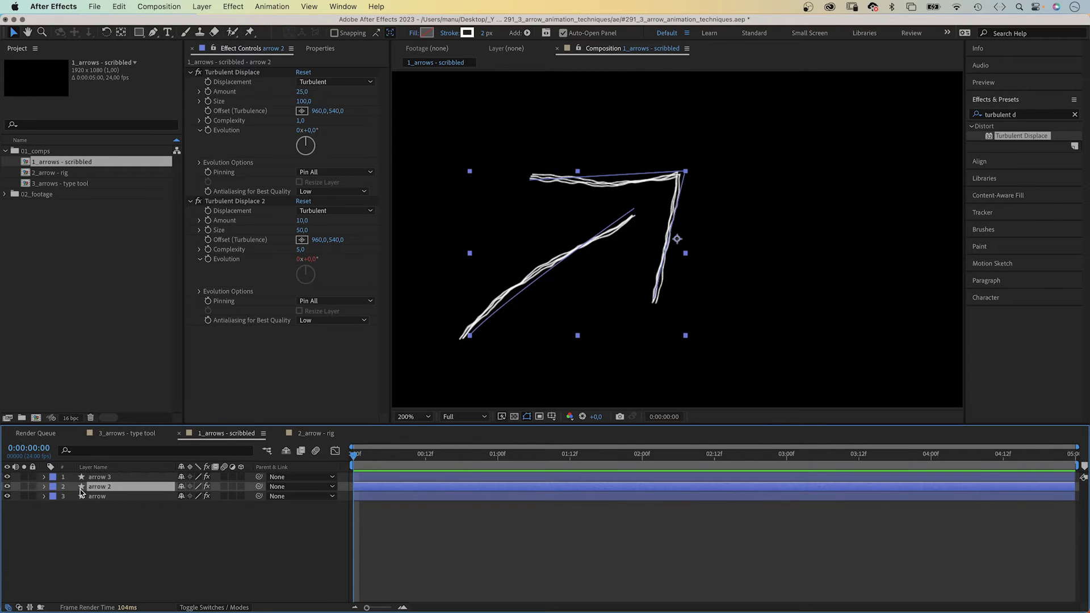
pyautogui.press('Return')
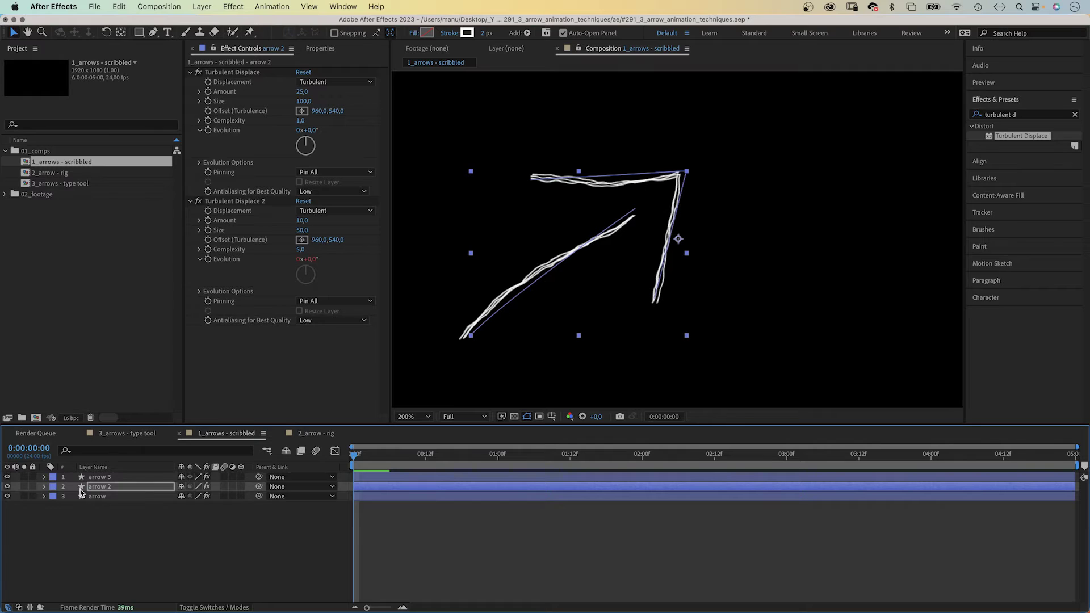
pyautogui.click(109, 477)
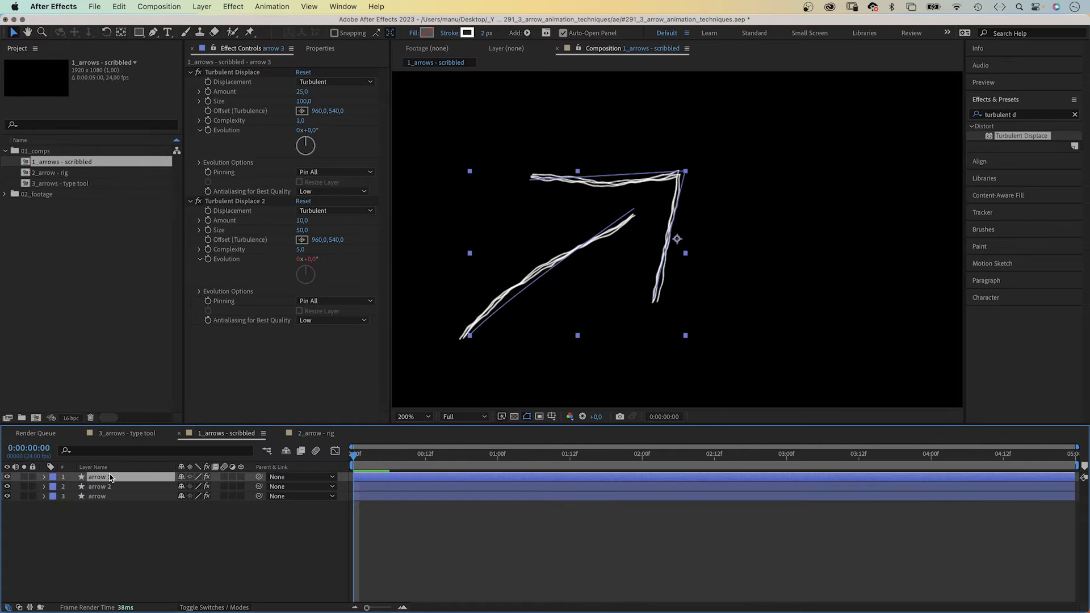
pyautogui.press('Return')
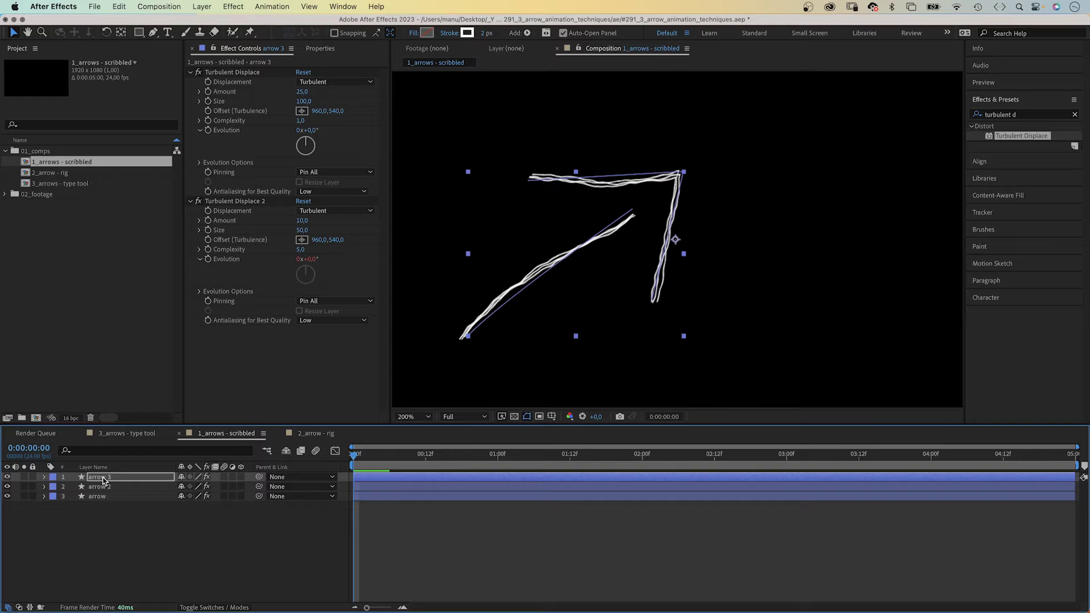
pyautogui.click(137, 551)
pyautogui.press('space')
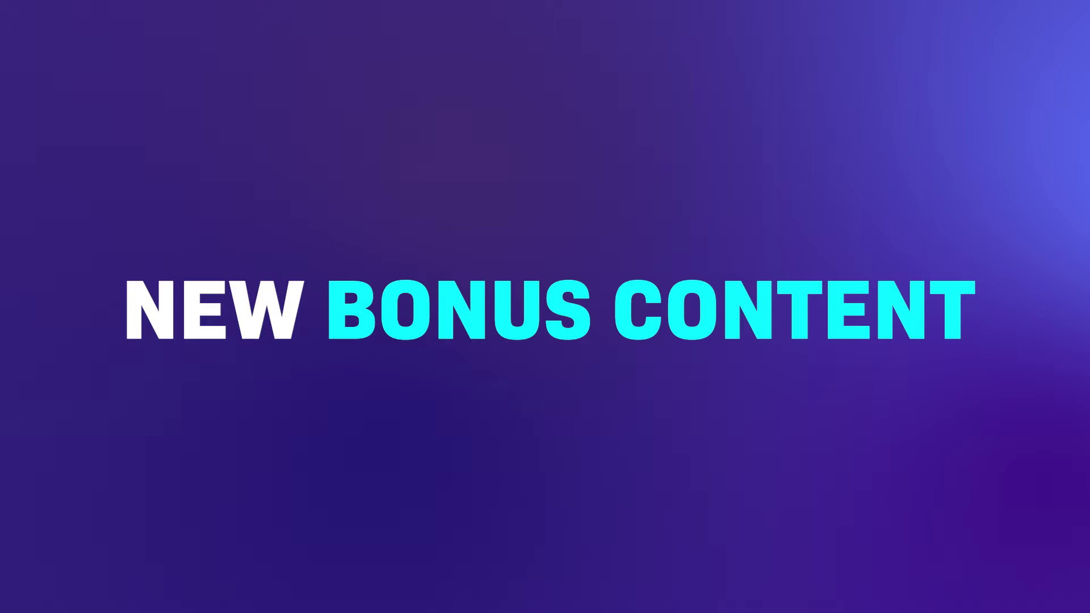
pyautogui.moveTo(210, 112); pyautogui.dragTo(214, 112)
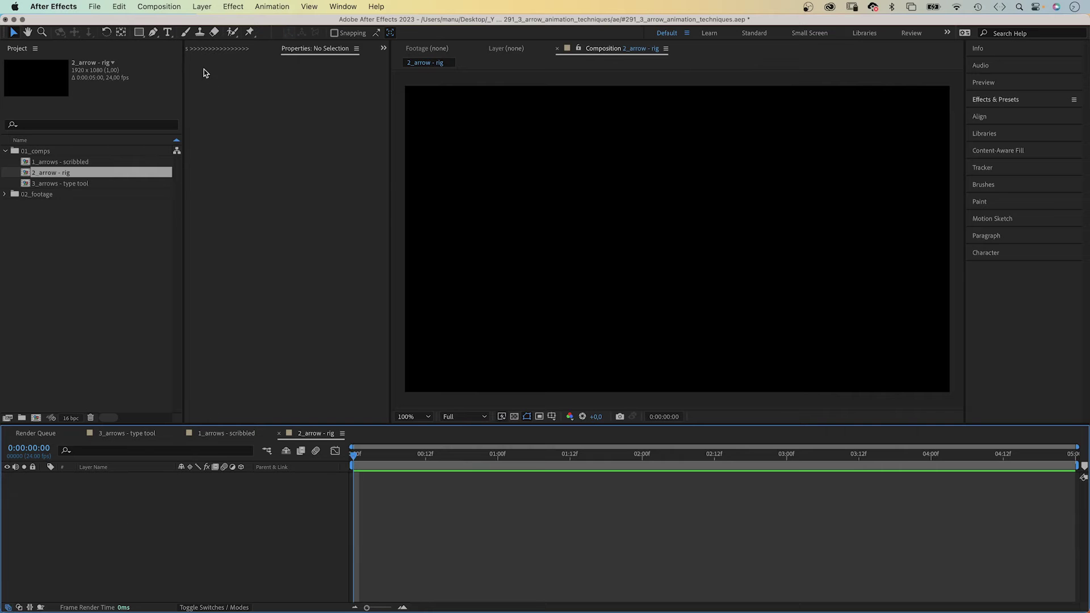
# - Draw an open, S-curved four-point path with the Pen tool across the 2_arrow - rig composition, curling back at its right end
pyautogui.click(154, 32)
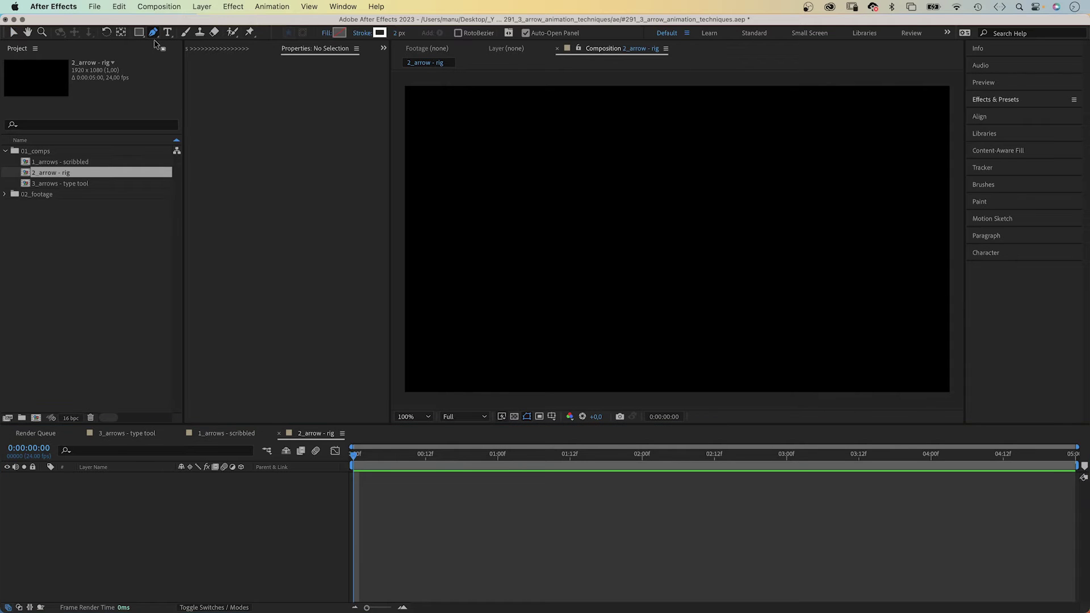
pyautogui.click(401, 227)
pyautogui.moveTo(581, 253); pyautogui.dragTo(691, 311)
pyautogui.moveTo(820, 290); pyautogui.dragTo(864, 264)
pyautogui.moveTo(806, 169); pyautogui.dragTo(759, 153)
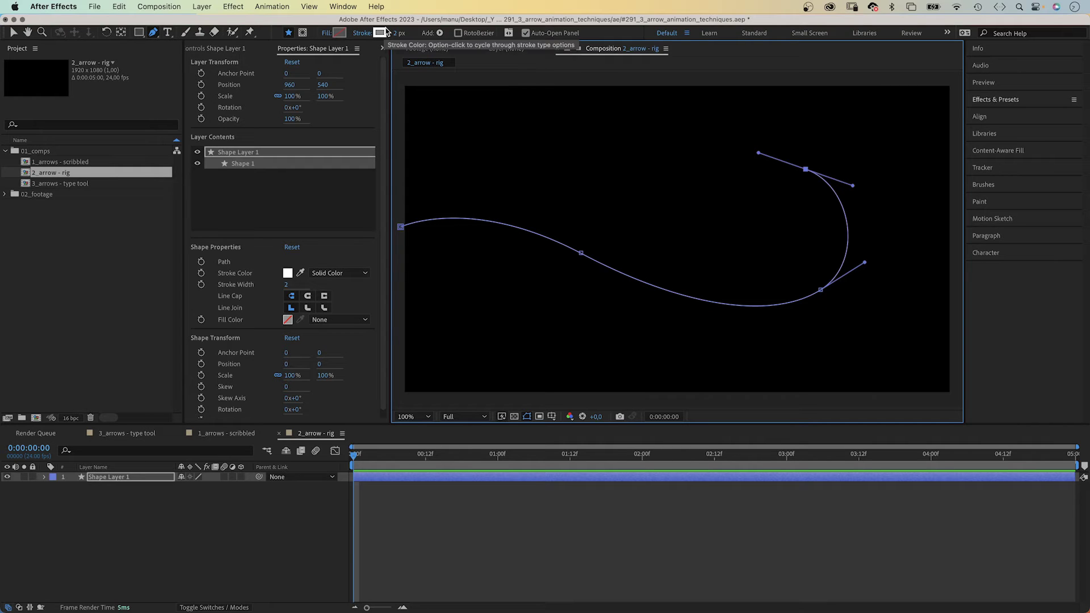
# - Rename the new shape layer as arrow rig
pyautogui.click(108, 477)
pyautogui.press('Return')
pyautogui.write('arro')
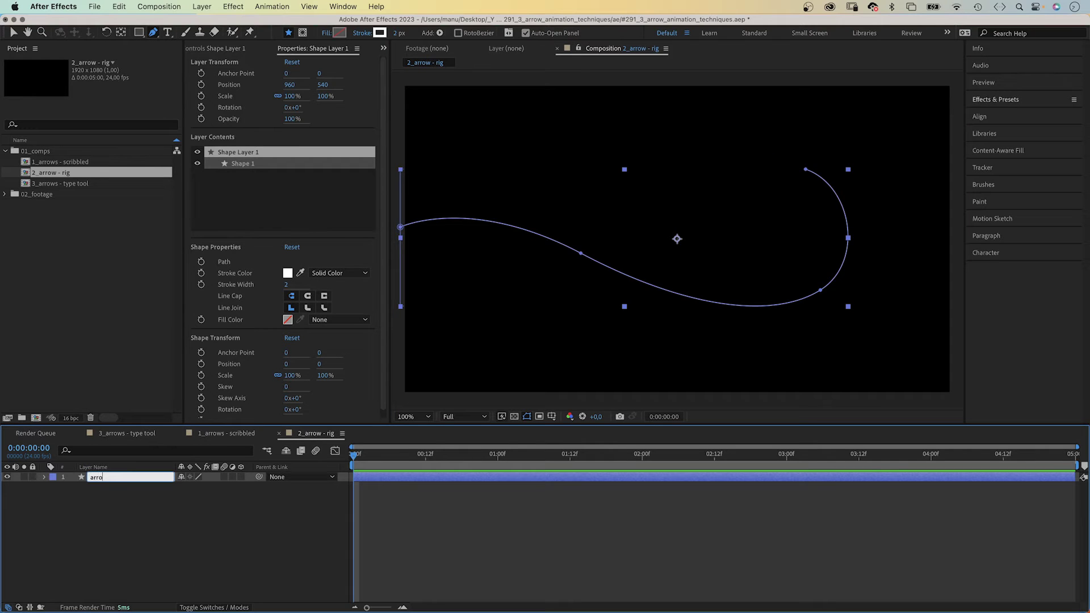
pyautogui.write('w rig')
pyautogui.press('Return')
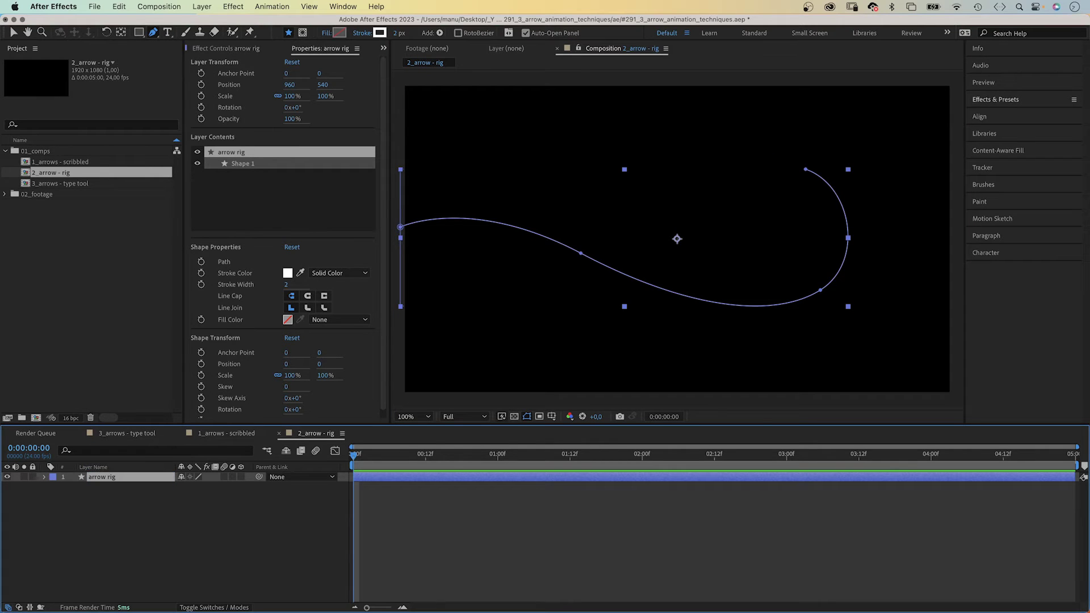
# - Duplicate the Shape 1 group inside the arrow rig layer's contents
pyautogui.click(45, 477)
pyautogui.click(54, 487)
pyautogui.click(64, 497)
pyautogui.click(81, 498)
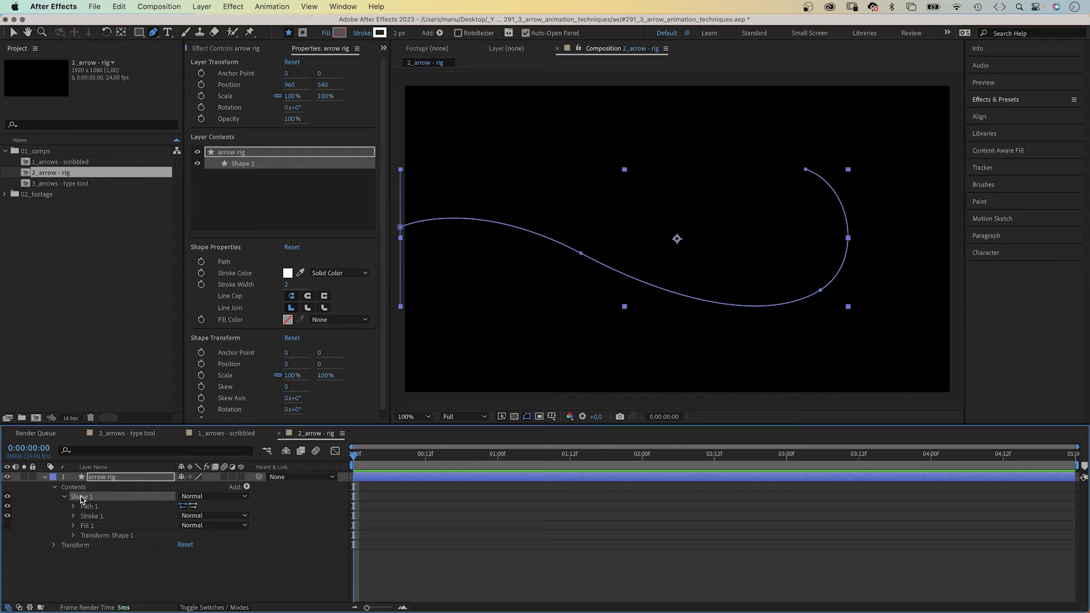
pyautogui.press('super+d')
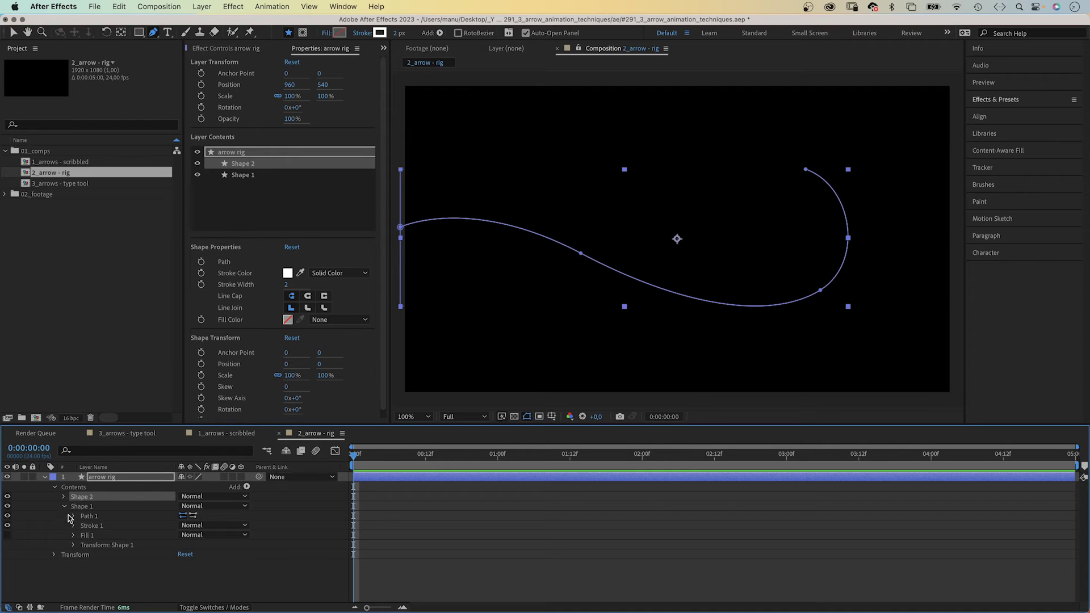
# - Link the Path property of Shape 1 to the Path property of Shape 2 with the pick whip
pyautogui.click(63, 497)
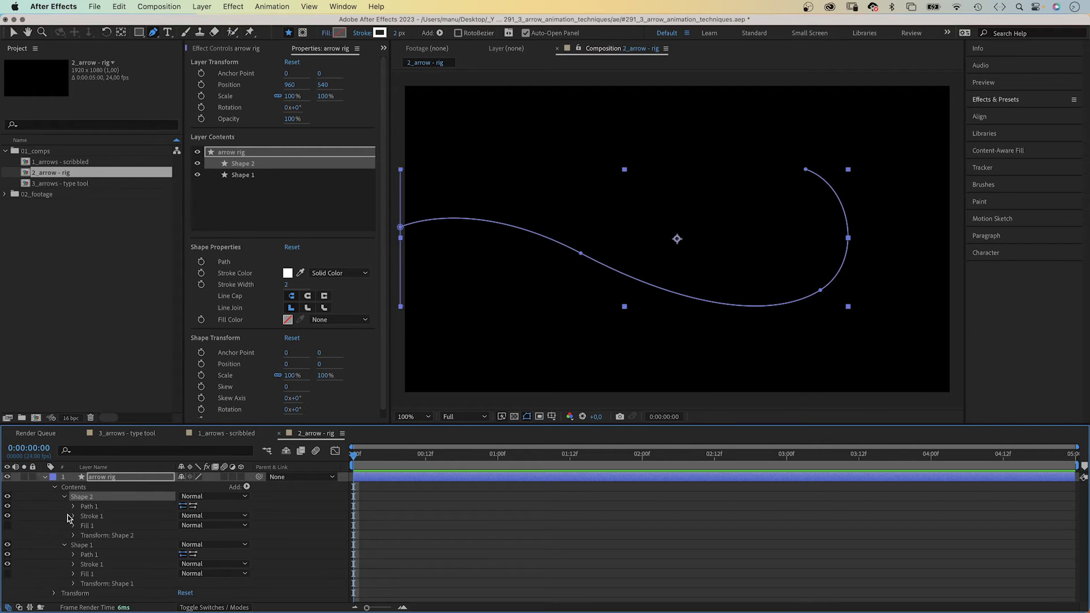
pyautogui.click(74, 555)
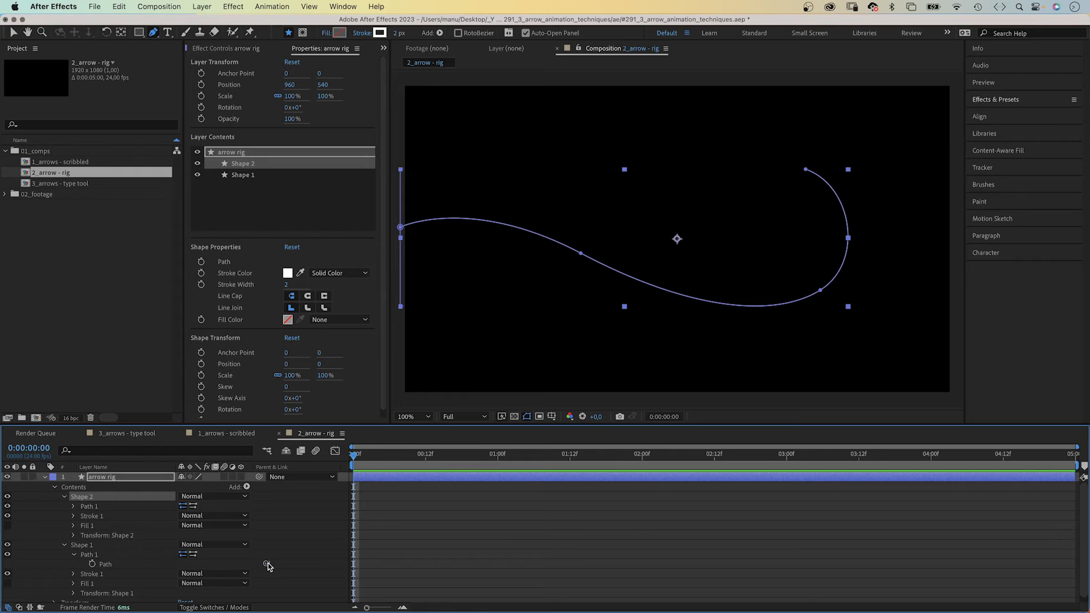
pyautogui.click(105, 563)
pyautogui.click(73, 506)
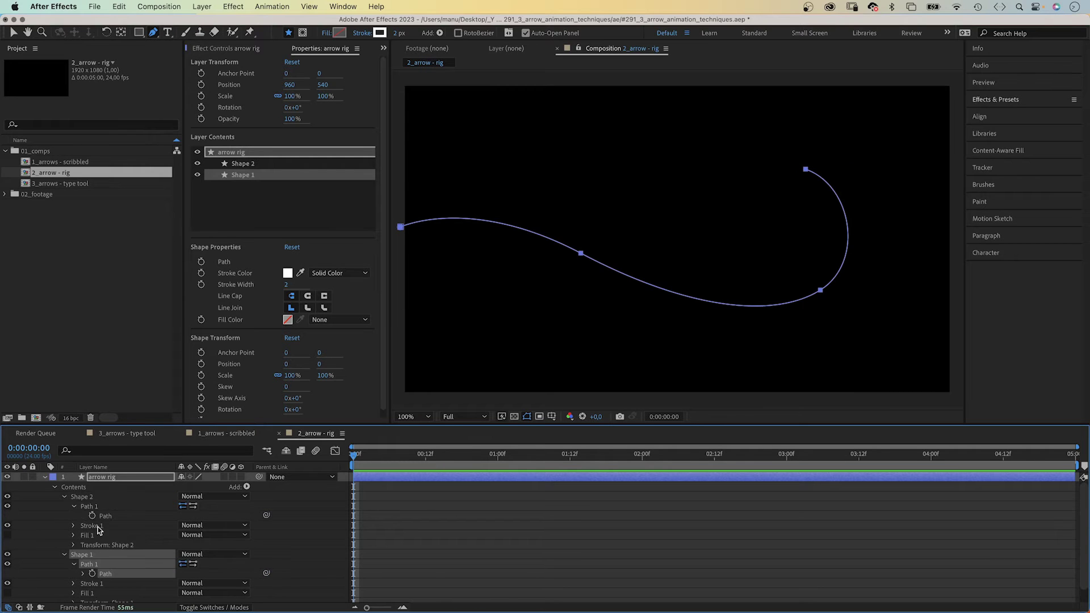
pyautogui.moveTo(267, 573); pyautogui.dragTo(100, 515)
pyautogui.click(73, 507)
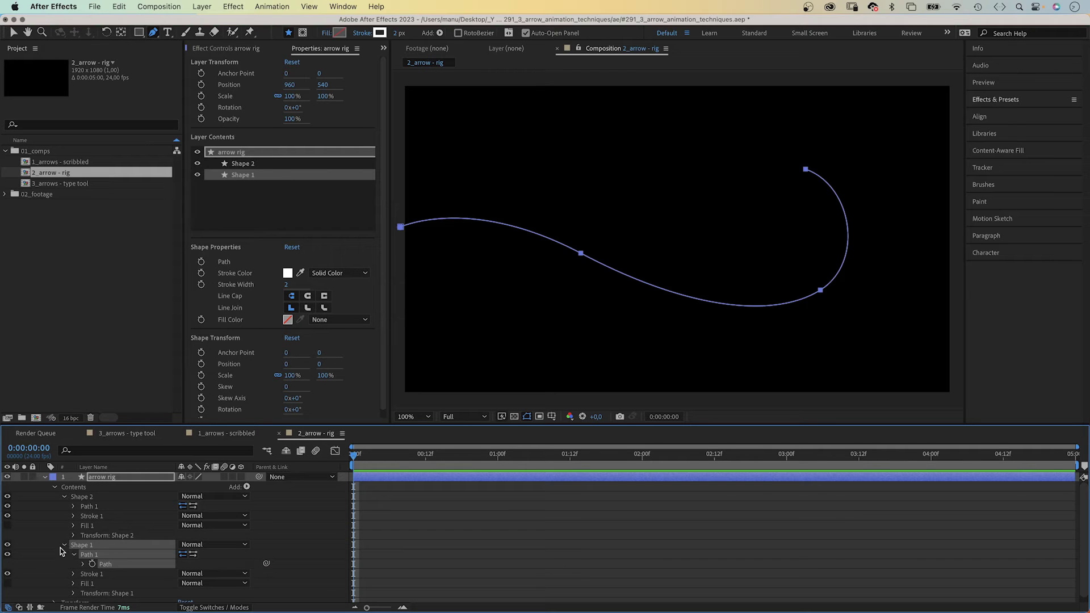
# - Rename the Shape 2 group as head and the Shape 1 group as stem
pyautogui.click(63, 545)
pyautogui.click(62, 499)
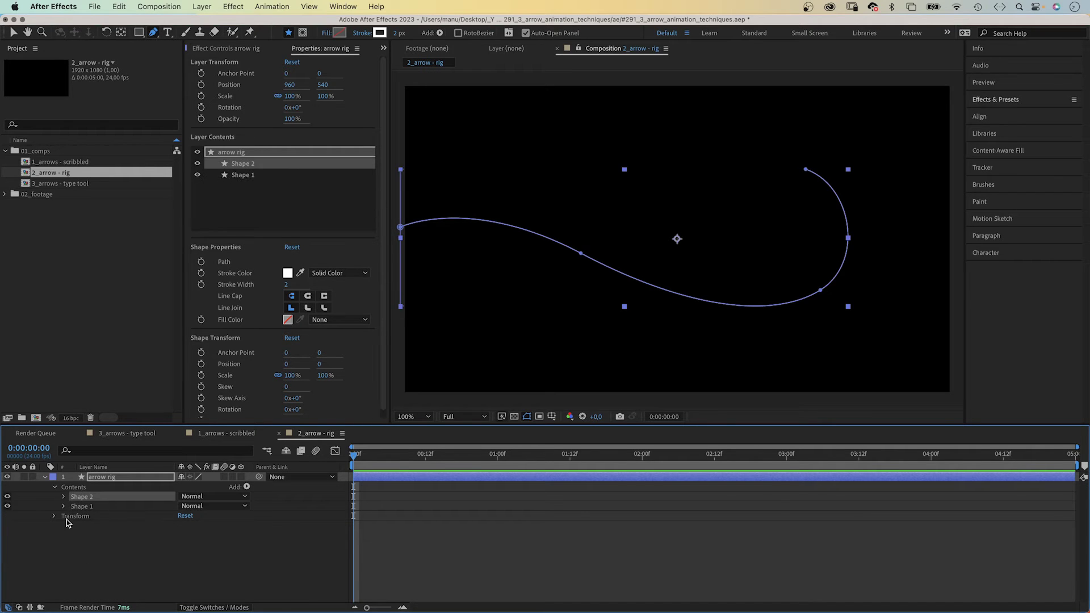
pyautogui.press('Return')
pyautogui.write('head')
pyautogui.press('Return')
pyautogui.click(80, 507)
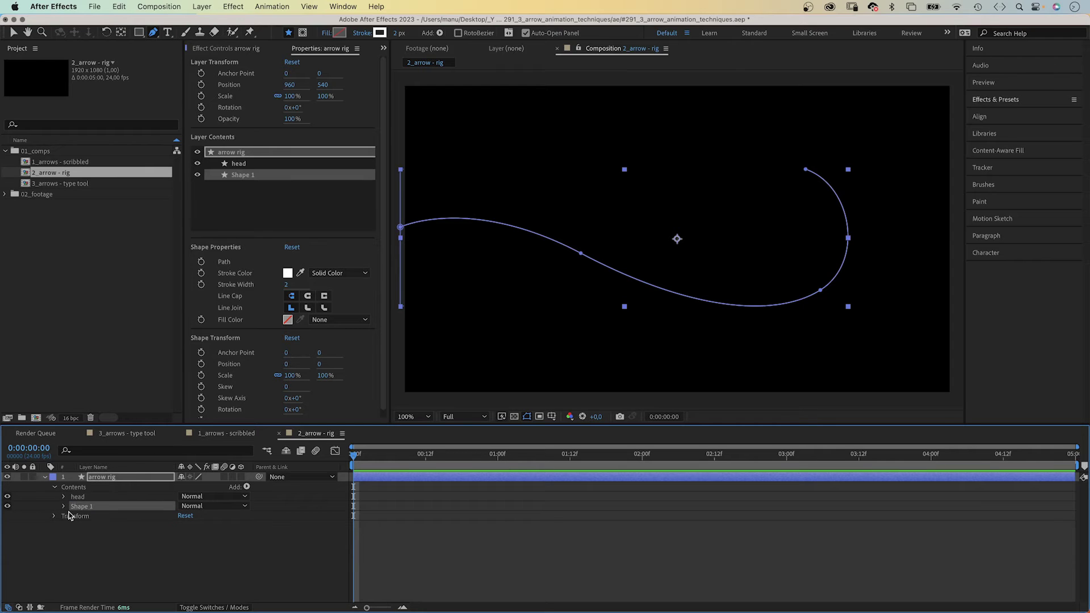
pyautogui.press('Return')
pyautogui.write('stem')
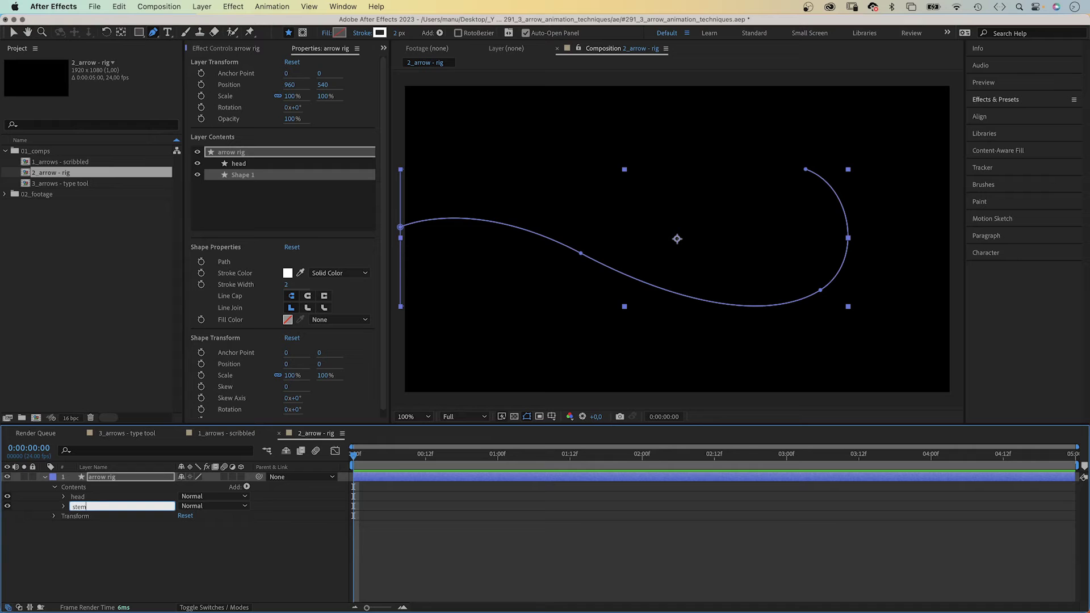
pyautogui.press('Return')
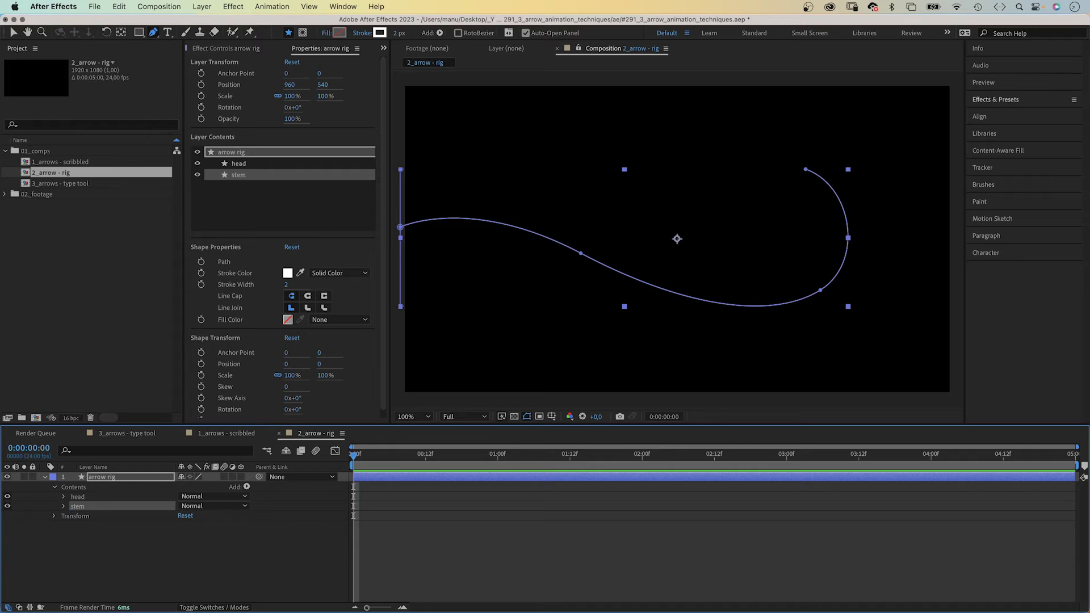
# - Add a Trim Paths operator to the stem group
pyautogui.click(63, 507)
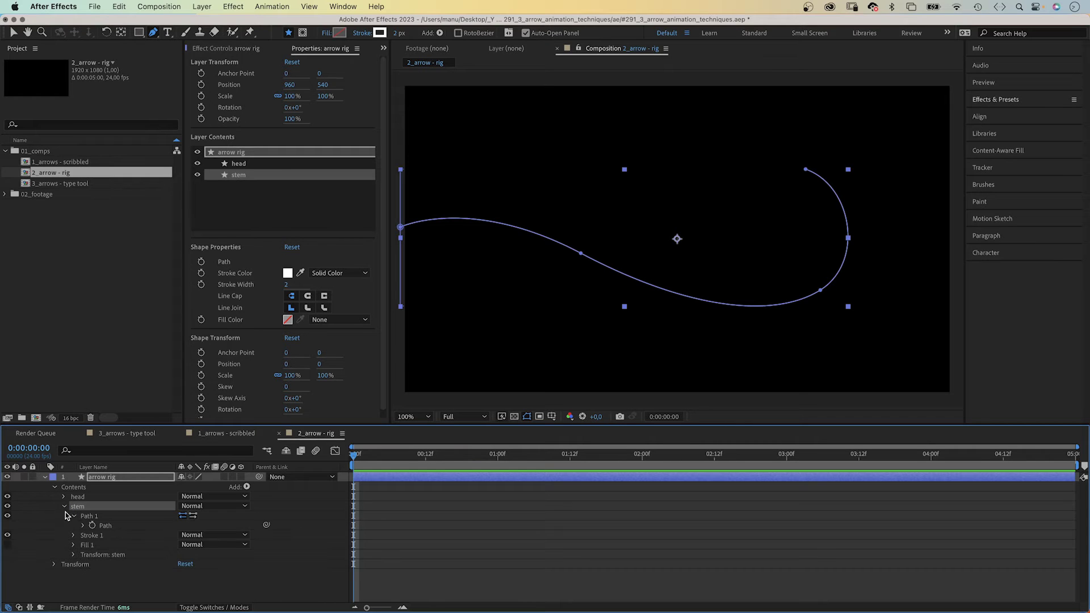
pyautogui.click(247, 486)
pyautogui.click(262, 551)
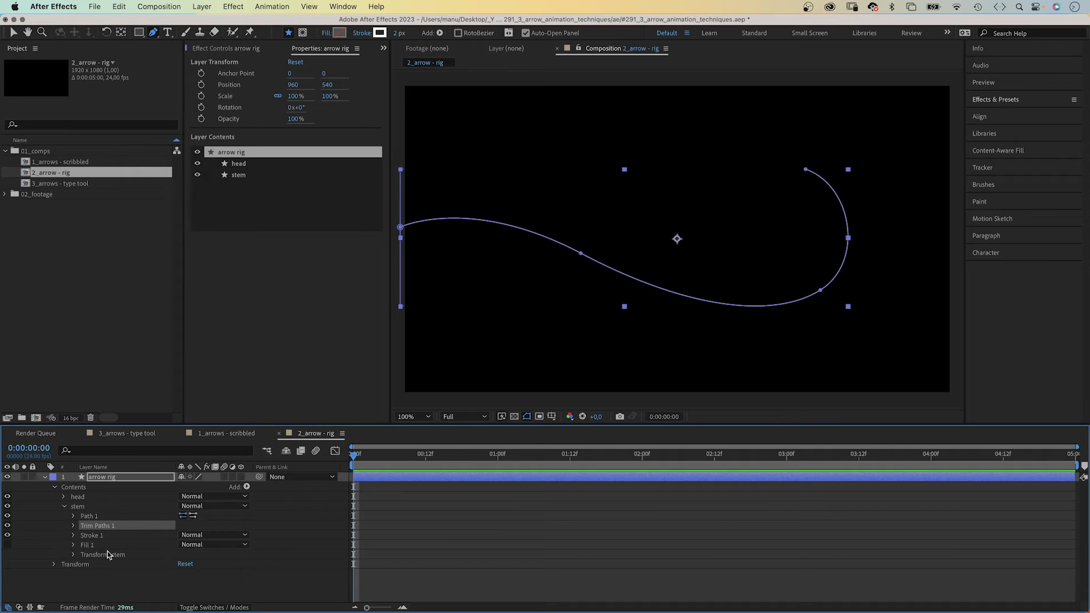
# - Apply a Slider Control expression effect to the arrow rig layer and rename it progress
pyautogui.click(110, 478)
pyautogui.click(234, 7)
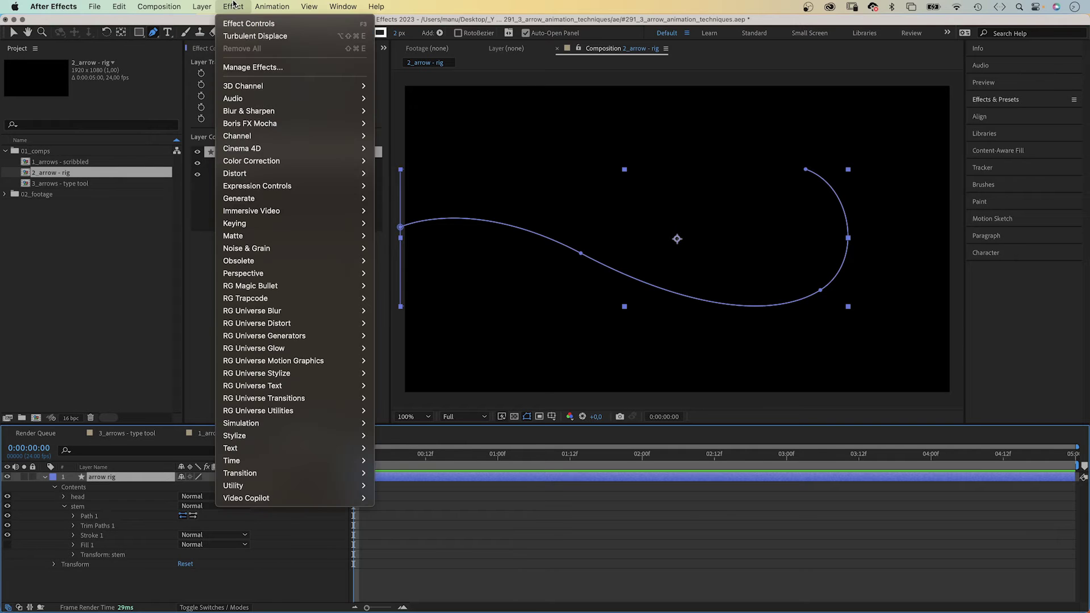
pyautogui.moveTo(251, 186)
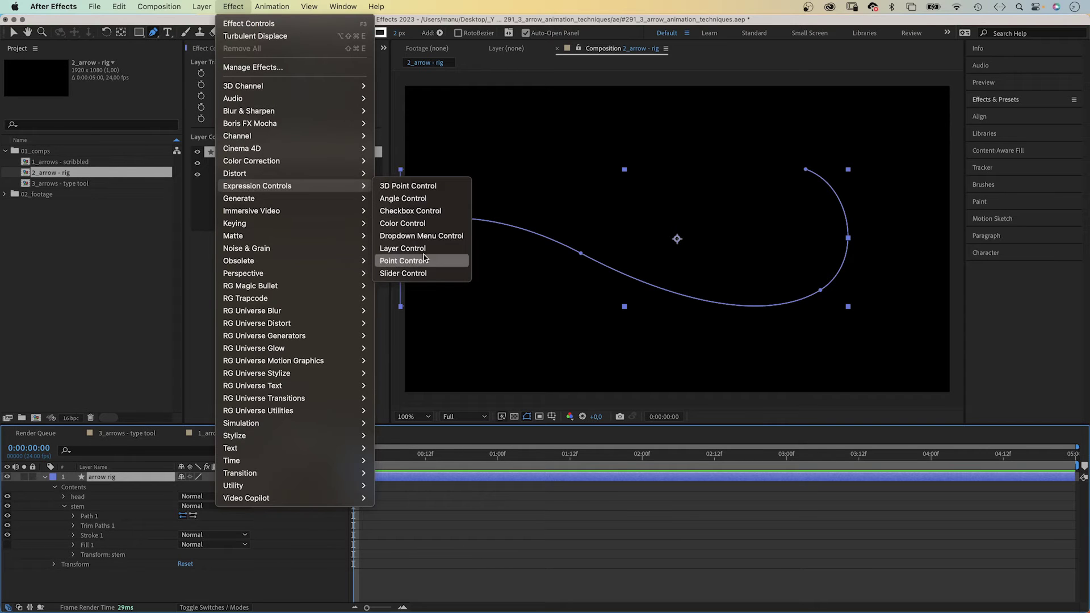
pyautogui.click(423, 274)
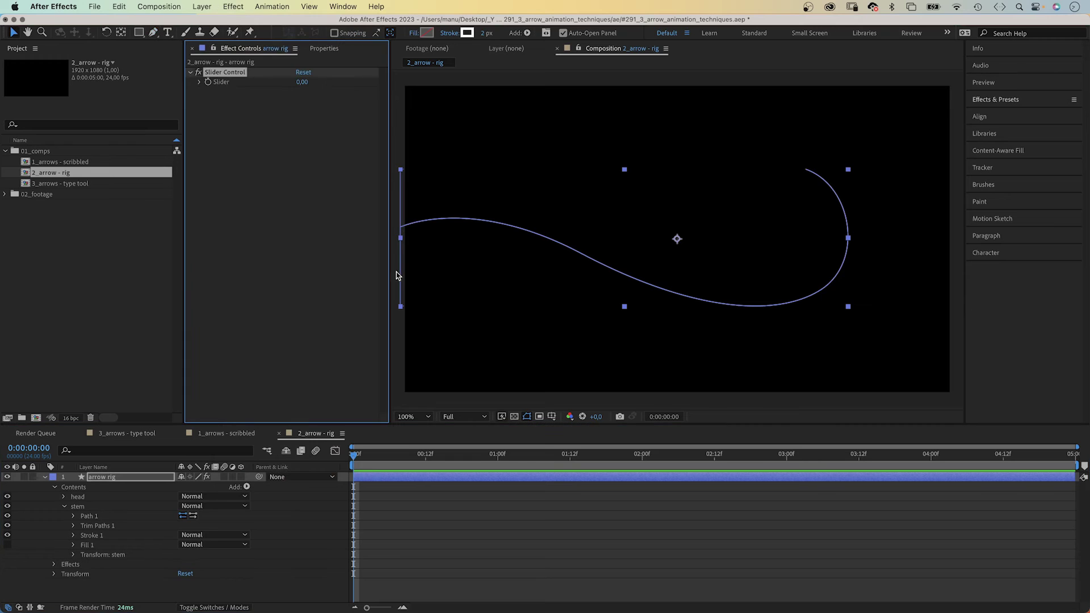
pyautogui.click(200, 82)
pyautogui.press('Return')
pyautogui.write('progress')
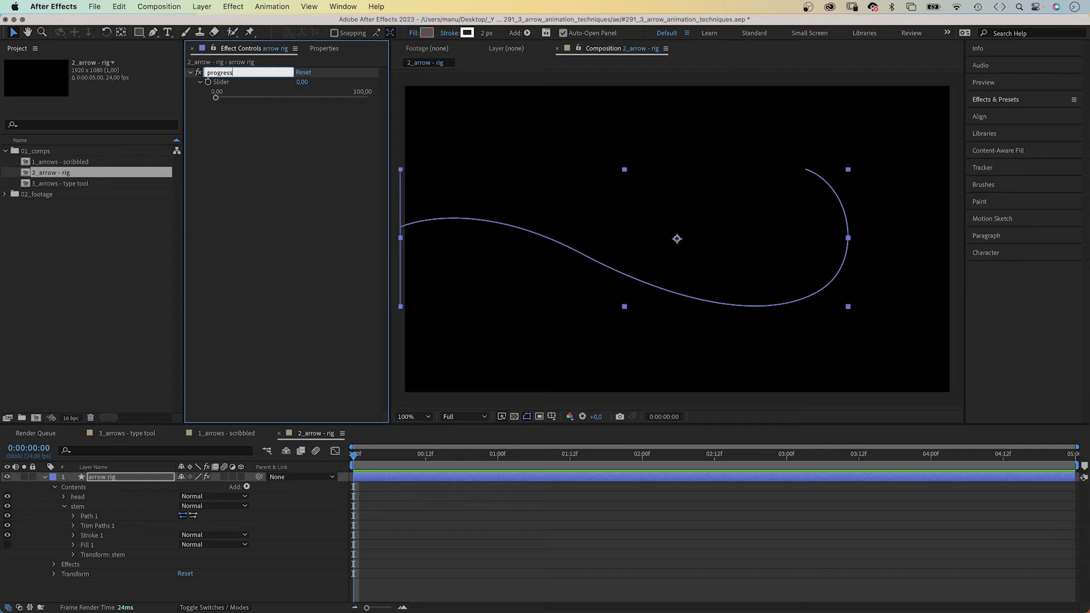
pyautogui.press('Return')
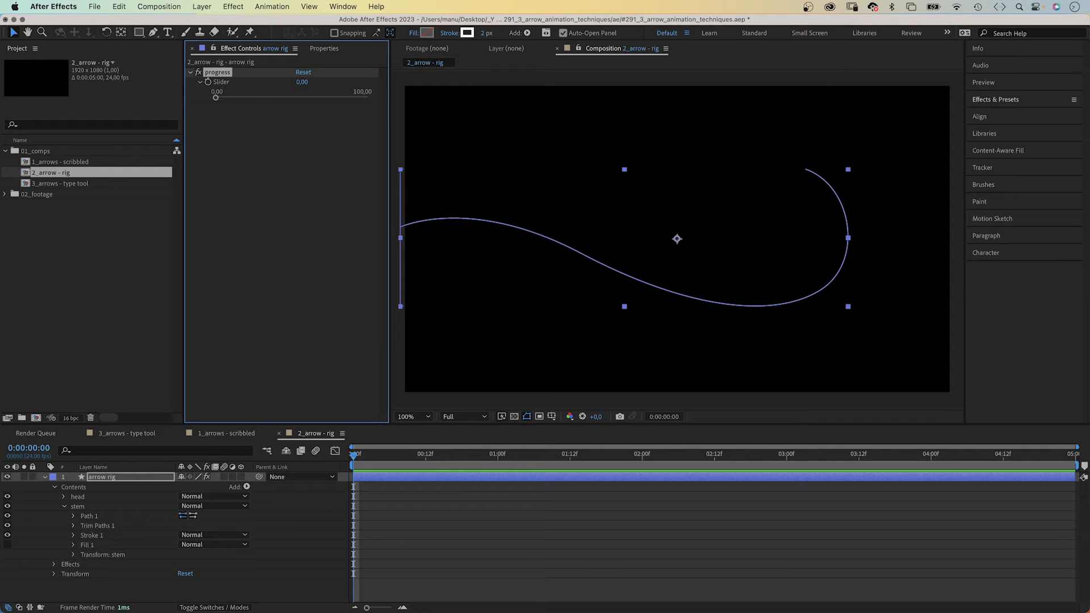
# - Link the Start of the stem's Trim Paths to the progress slider and reveal its expression
pyautogui.click(73, 526)
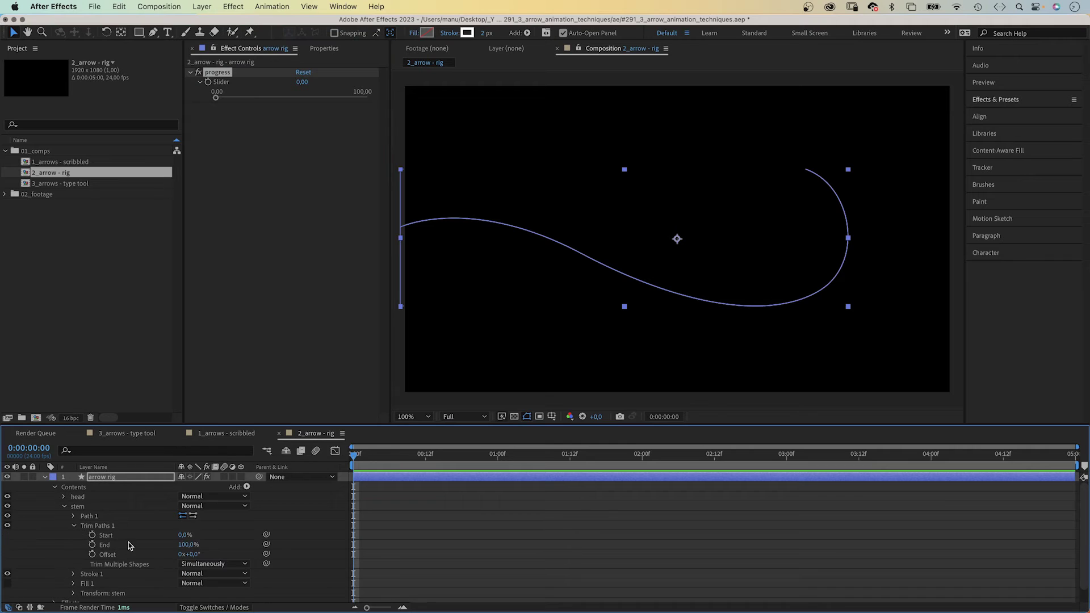
pyautogui.moveTo(265, 540); pyautogui.dragTo(221, 84)
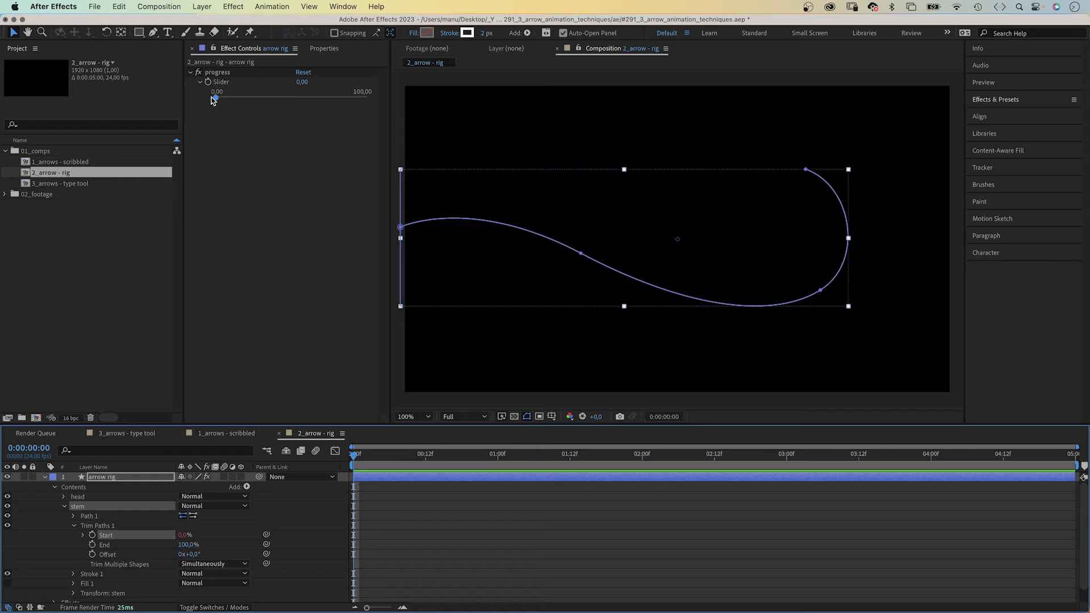
pyautogui.click(83, 536)
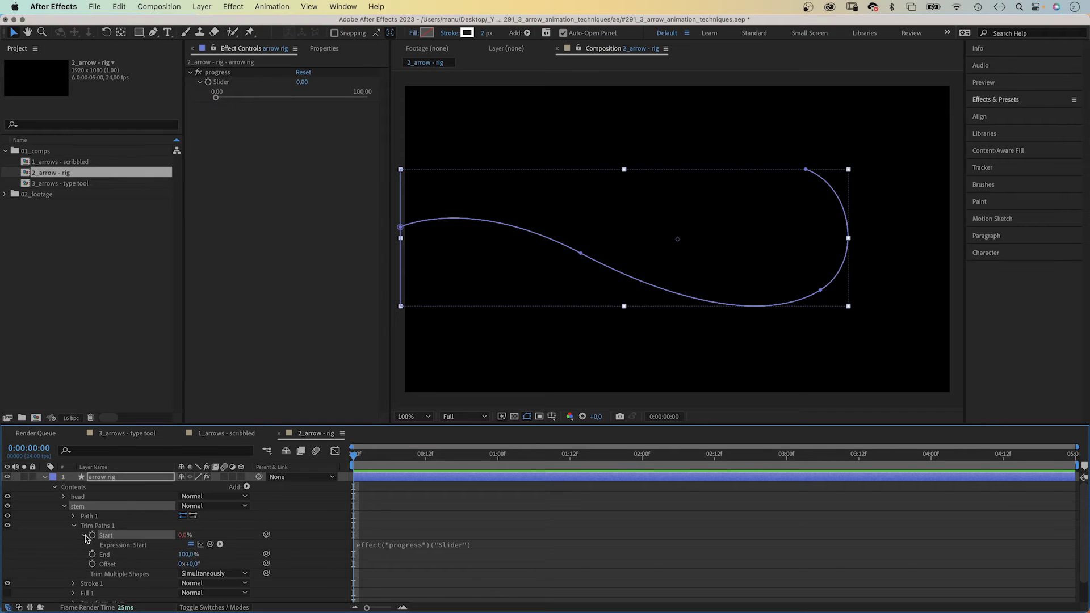
# - Duplicate the progress slider effect and rename the copy arrow stem length
pyautogui.click(232, 76)
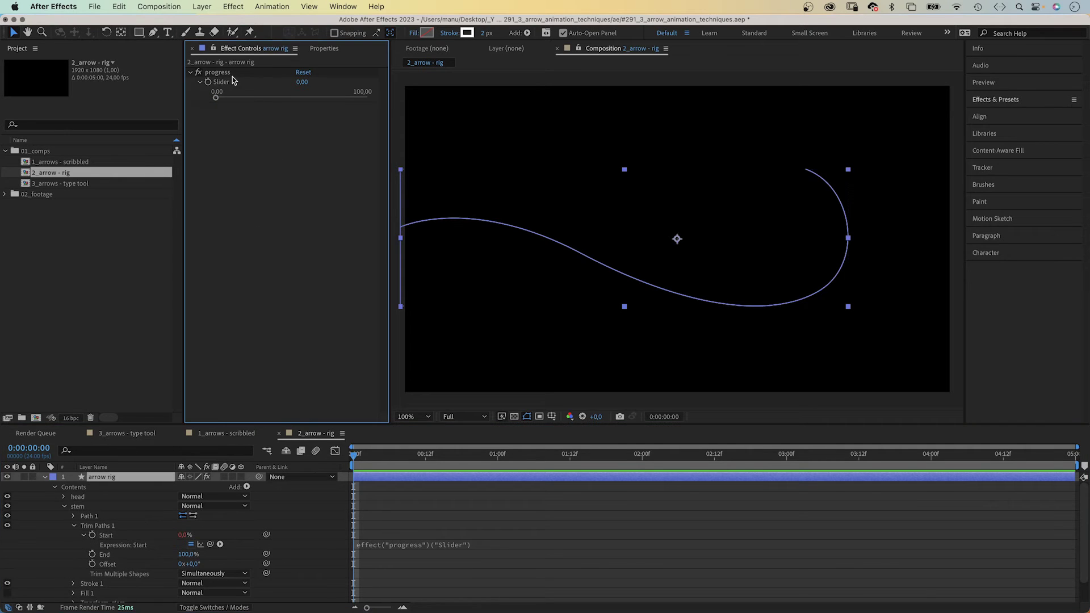
pyautogui.press('super+d')
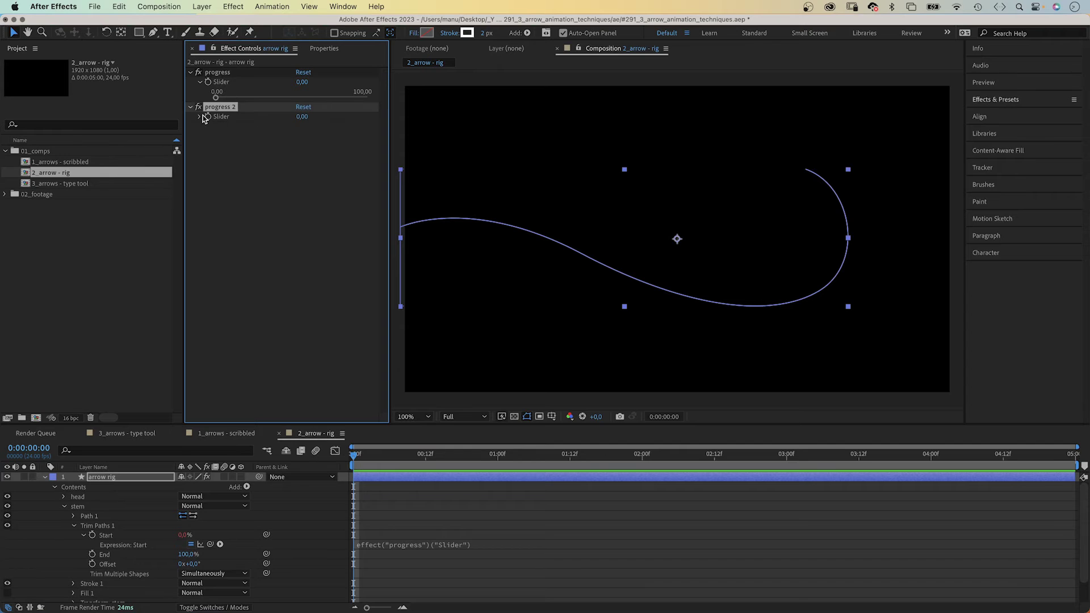
pyautogui.press('Return')
pyautogui.write('arrow stem length')
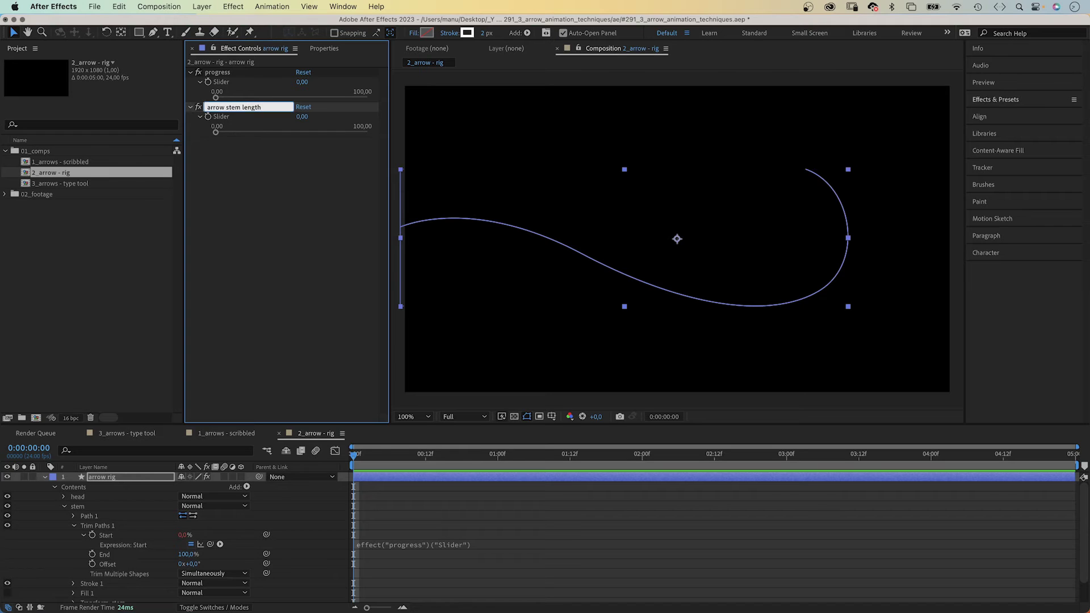
pyautogui.press('Return')
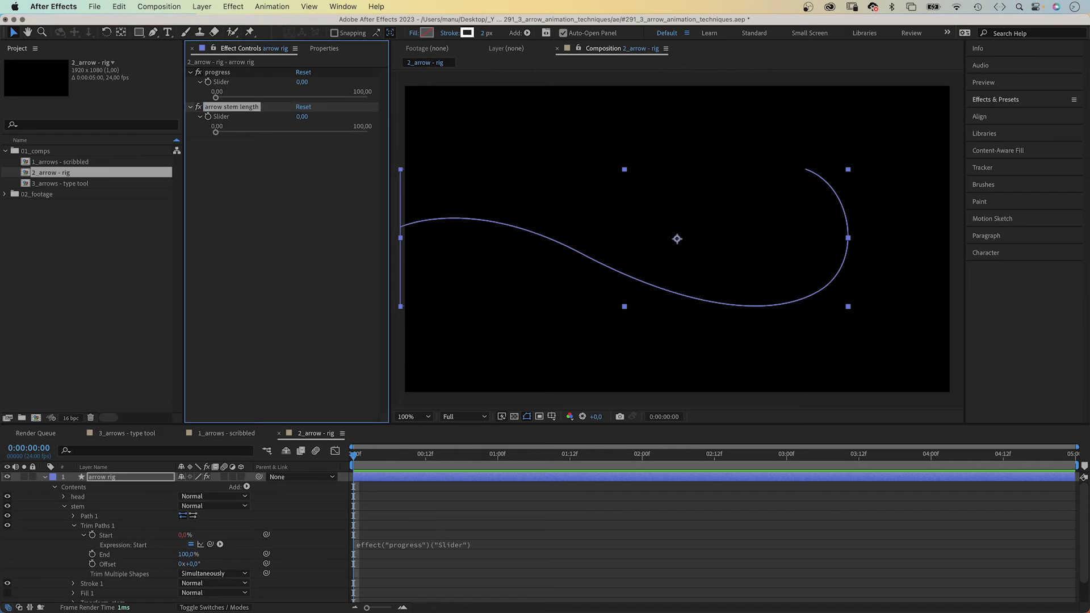
# - Set the Trim Paths End expression to content("stem").content("Trim Paths 1").start - effect("arrow stem length")("Slider")
pyautogui.moveTo(265, 556); pyautogui.dragTo(122, 536)
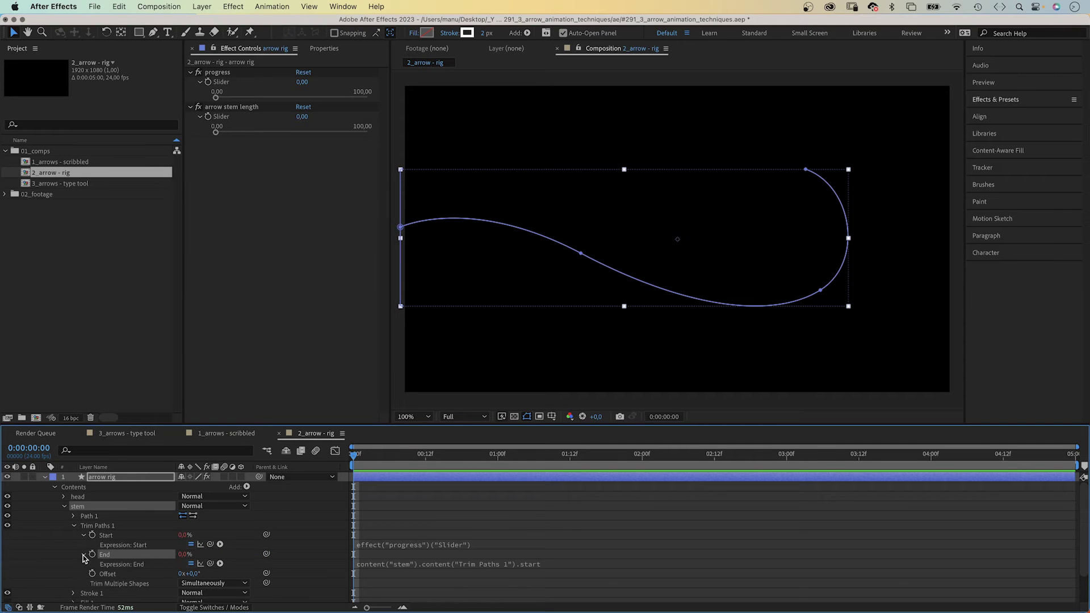
pyautogui.click(513, 565)
pyautogui.click(595, 566)
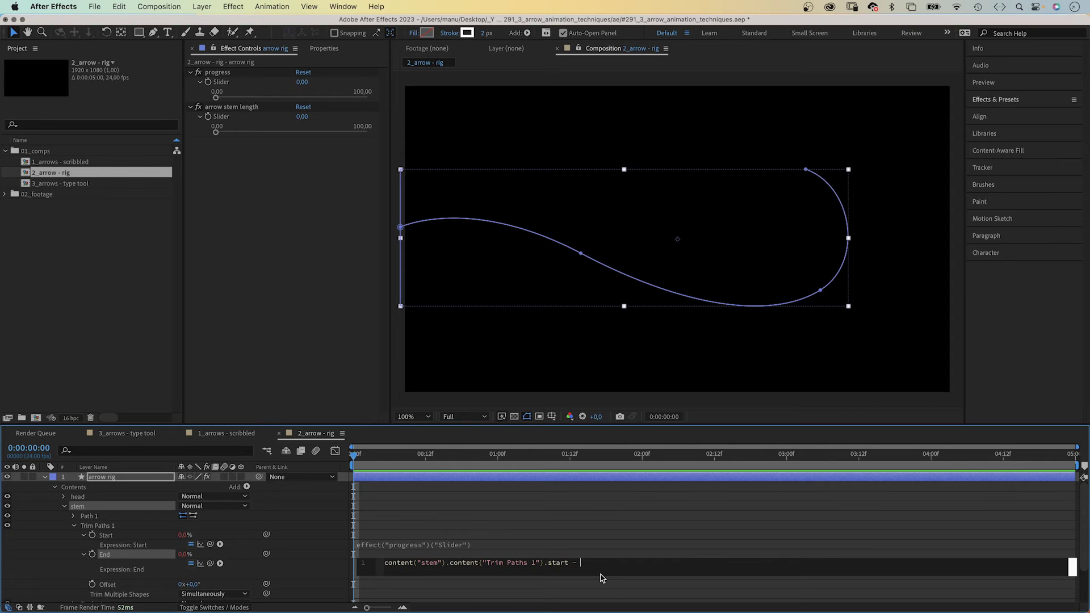
pyautogui.write('-')
pyautogui.moveTo(267, 560); pyautogui.dragTo(220, 118)
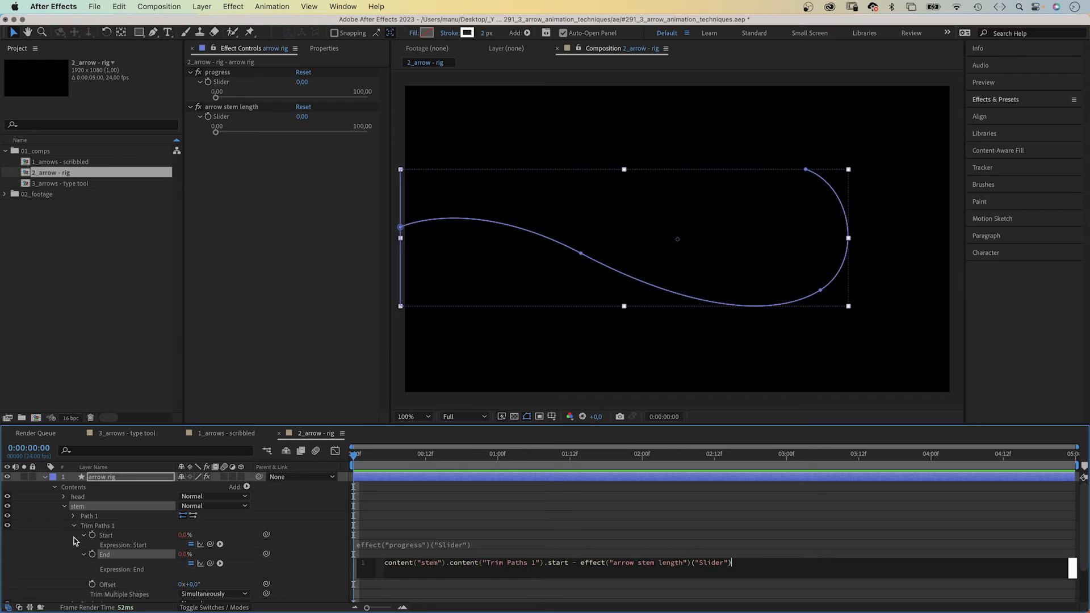
pyautogui.click(63, 570)
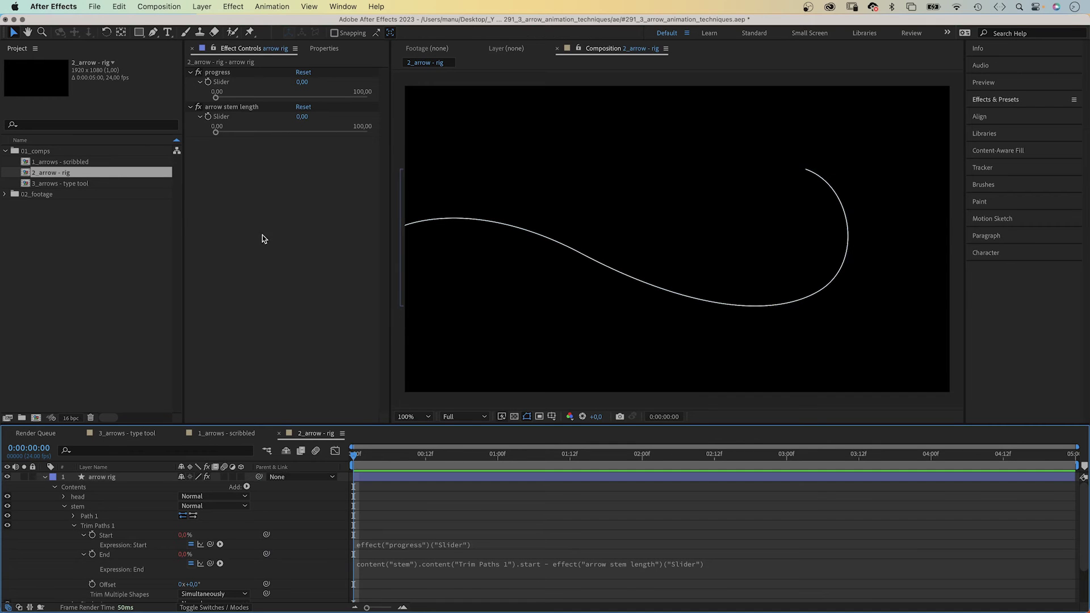
# - Thicken the layer's stroke to 53 px and set progress to about 24 and arrow stem length to about 21
pyautogui.moveTo(216, 97)
pyautogui.mouseDown()
pyautogui.moveTo(236, 98)
pyautogui.moveTo(234, 133)
pyautogui.moveTo(254, 131)
pyautogui.mouseUp()
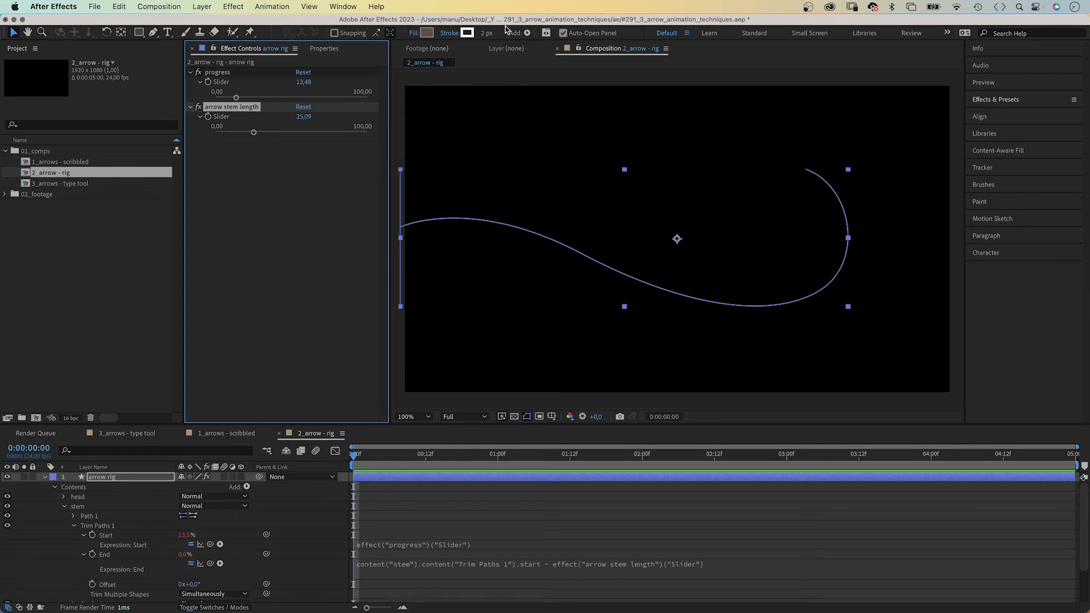
pyautogui.moveTo(487, 32); pyautogui.dragTo(513, 31)
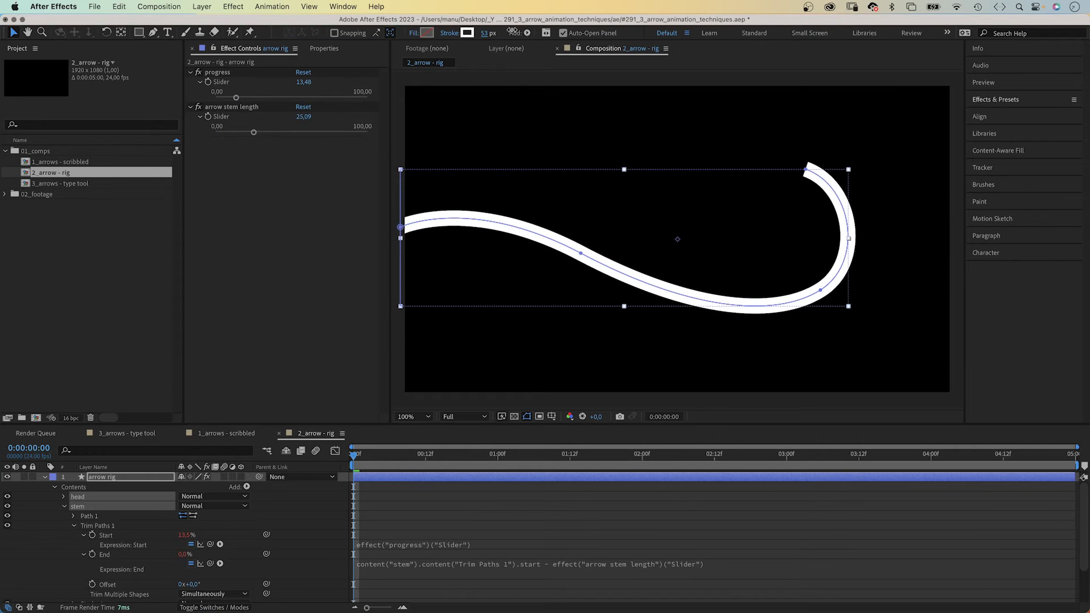
pyautogui.click(240, 175)
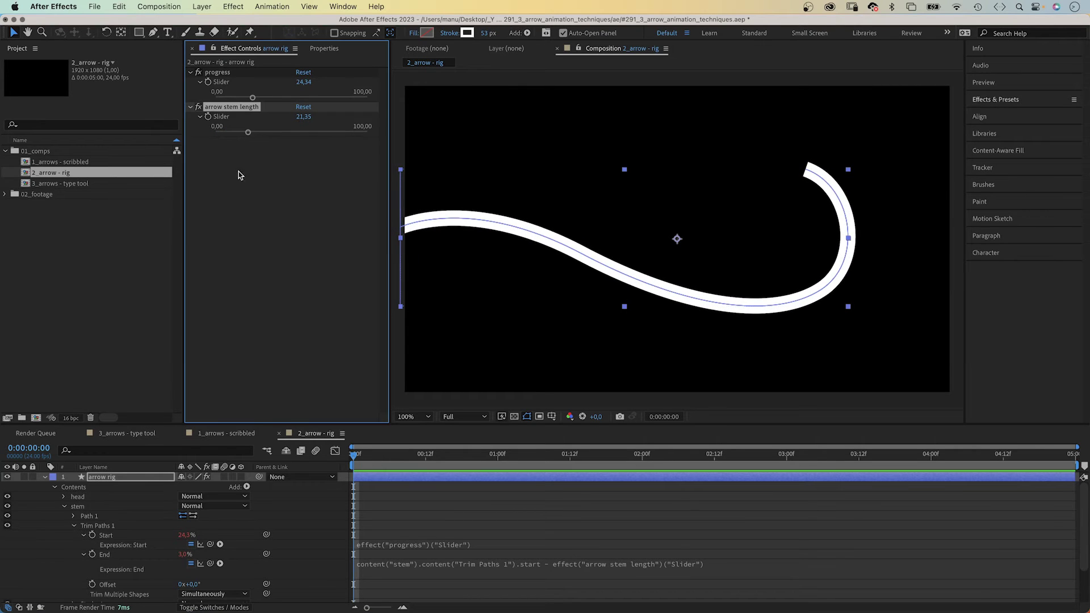
# - Hide the head group and raise the progress slider to about 38 to test the stem's movement along the path
pyautogui.click(8, 497)
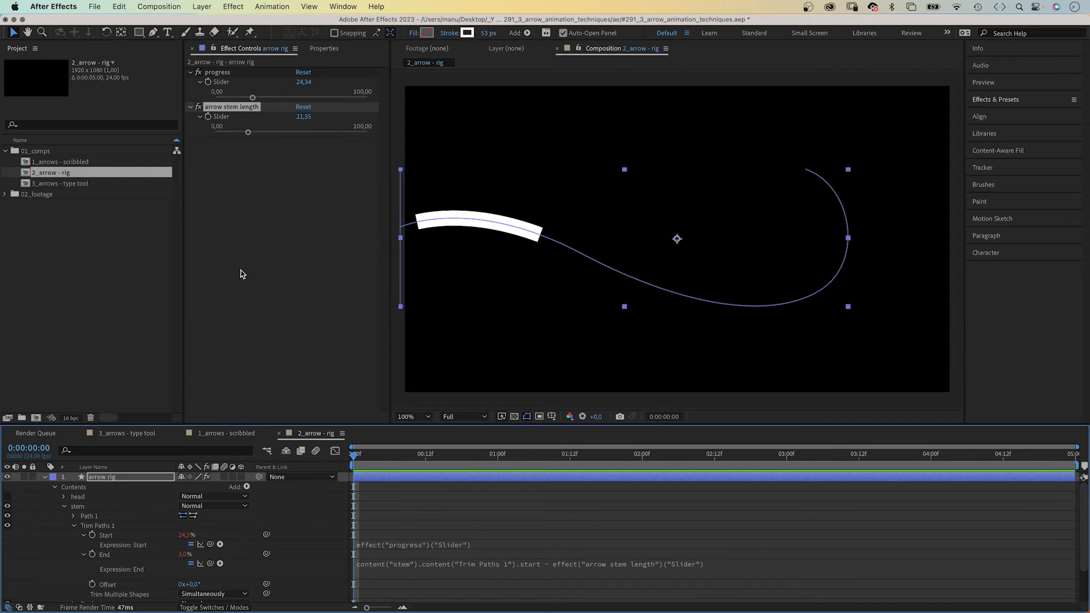
pyautogui.moveTo(254, 98)
pyautogui.mouseDown()
pyautogui.moveTo(290, 99)
pyautogui.moveTo(274, 100)
pyautogui.mouseUp()
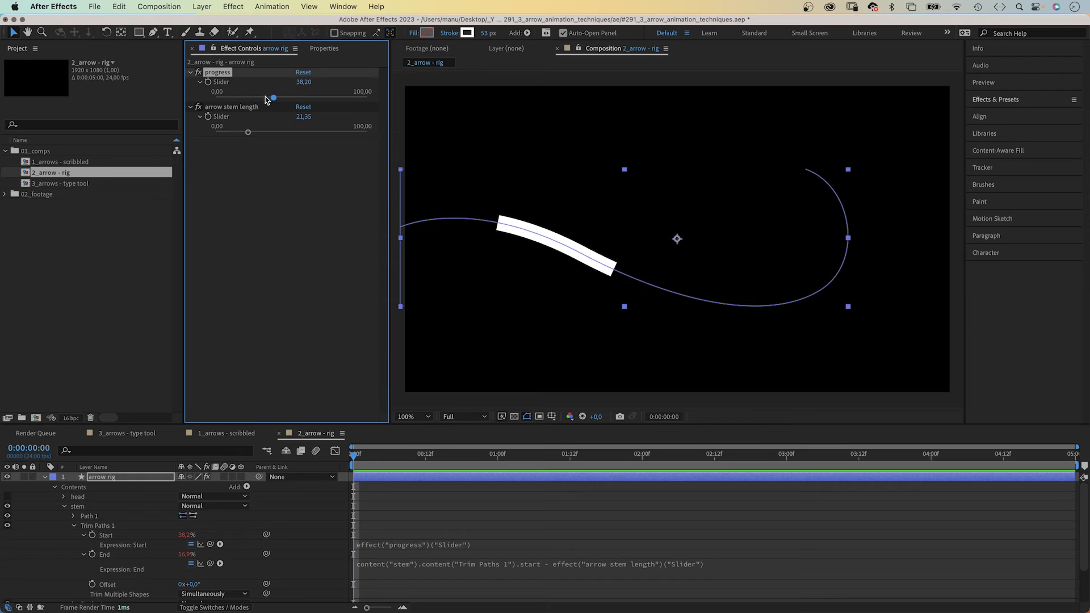
# - Duplicate the arrow stem length slider effect twice and rename the first copy arrow stem width
pyautogui.click(237, 106)
pyautogui.press('cmd+d')
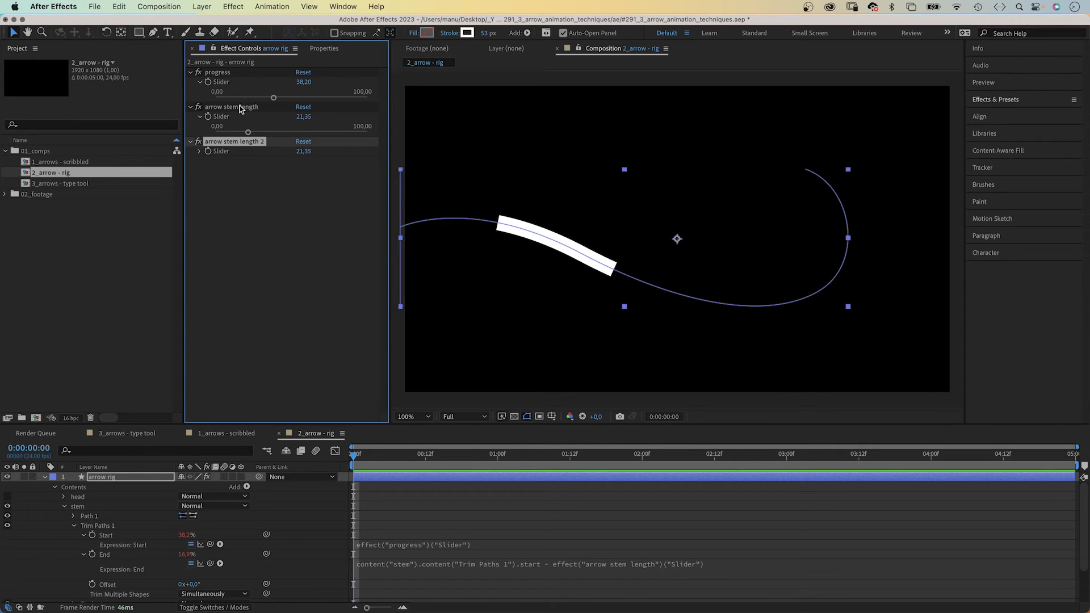
pyautogui.press('super+d')
pyautogui.click(231, 145)
pyautogui.press('Return')
pyautogui.write('arr')
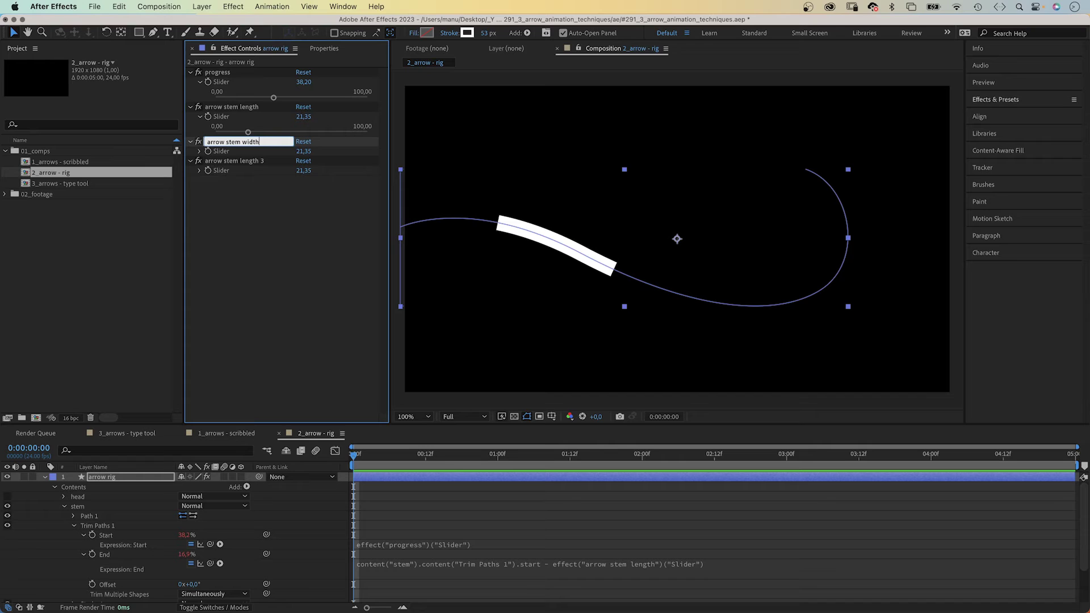
pyautogui.write('ow stem width')
pyautogui.press('Return')
# - Expand the sliders of both new effects and rename the second copy arrow stem start width
pyautogui.click(199, 151)
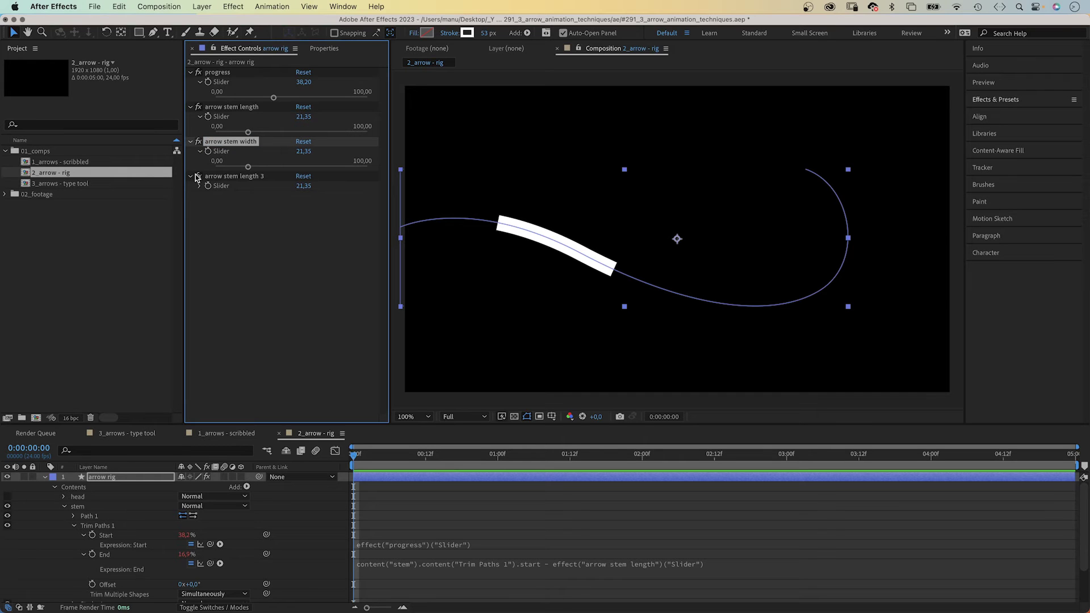
pyautogui.click(199, 187)
pyautogui.click(222, 187)
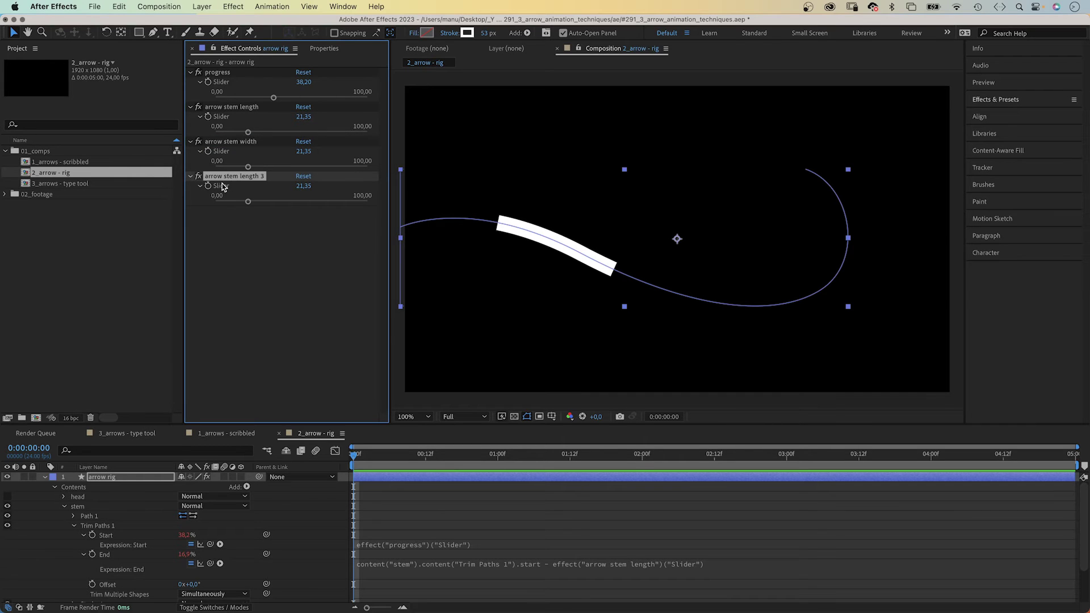
pyautogui.press('Return')
pyautogui.write('art wid')
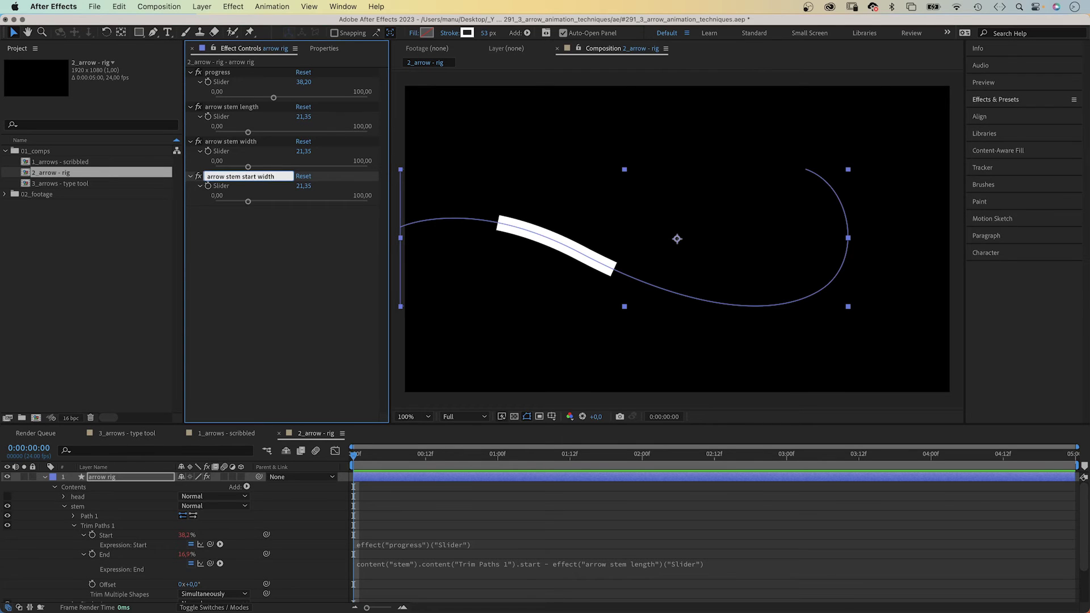
pyautogui.press('Return')
# - Link the stem's Stroke Width to the arrow stem width slider and set that slider to about 72
pyautogui.click(74, 526)
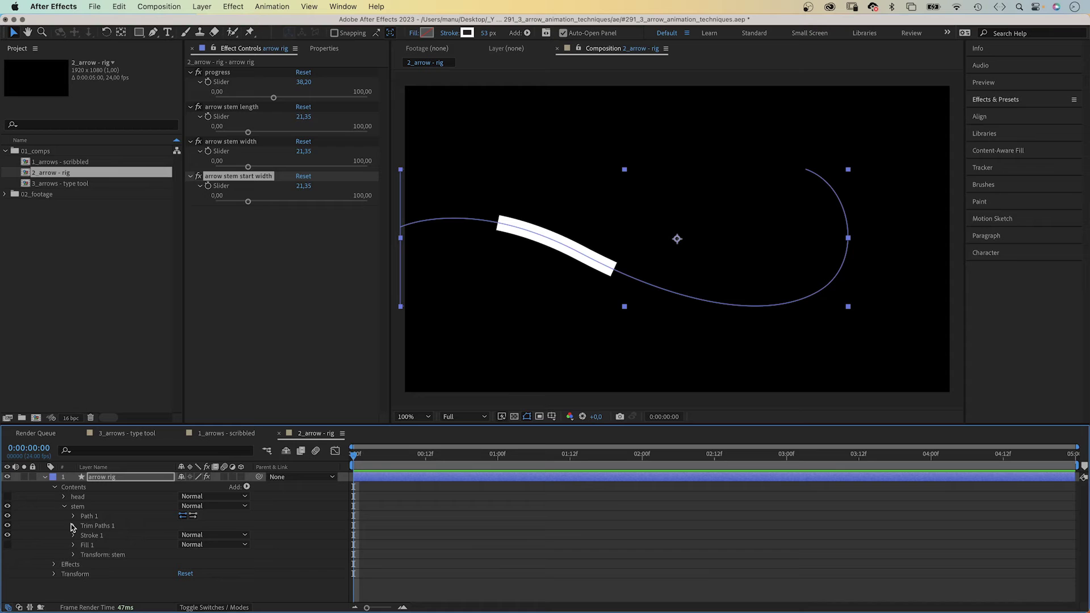
pyautogui.click(74, 536)
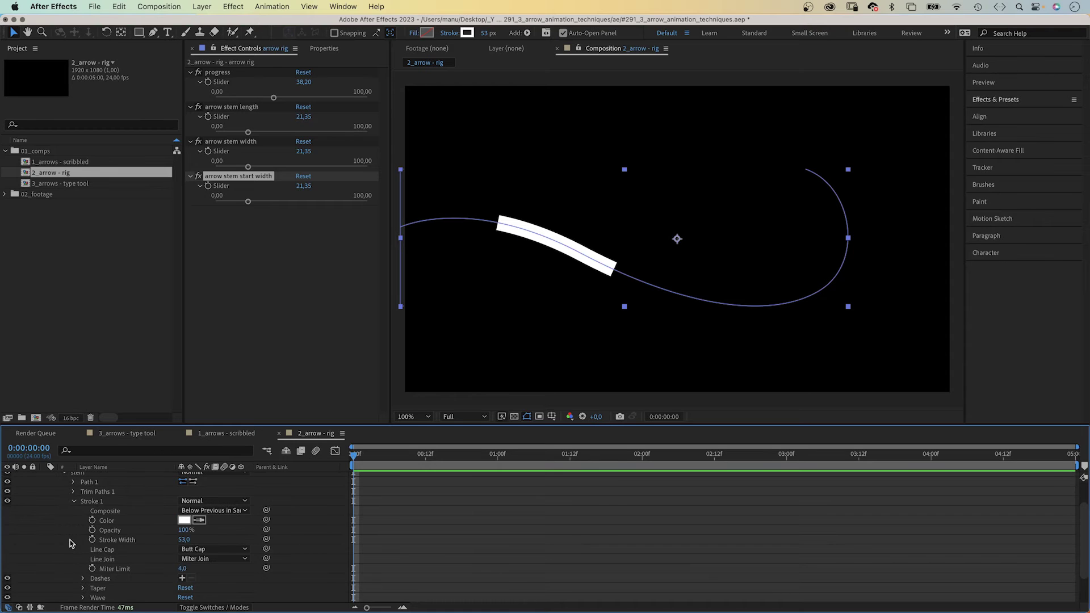
pyautogui.click(117, 540)
pyautogui.moveTo(266, 539)
pyautogui.mouseDown()
pyautogui.moveTo(259, 204)
pyautogui.moveTo(230, 154)
pyautogui.mouseUp()
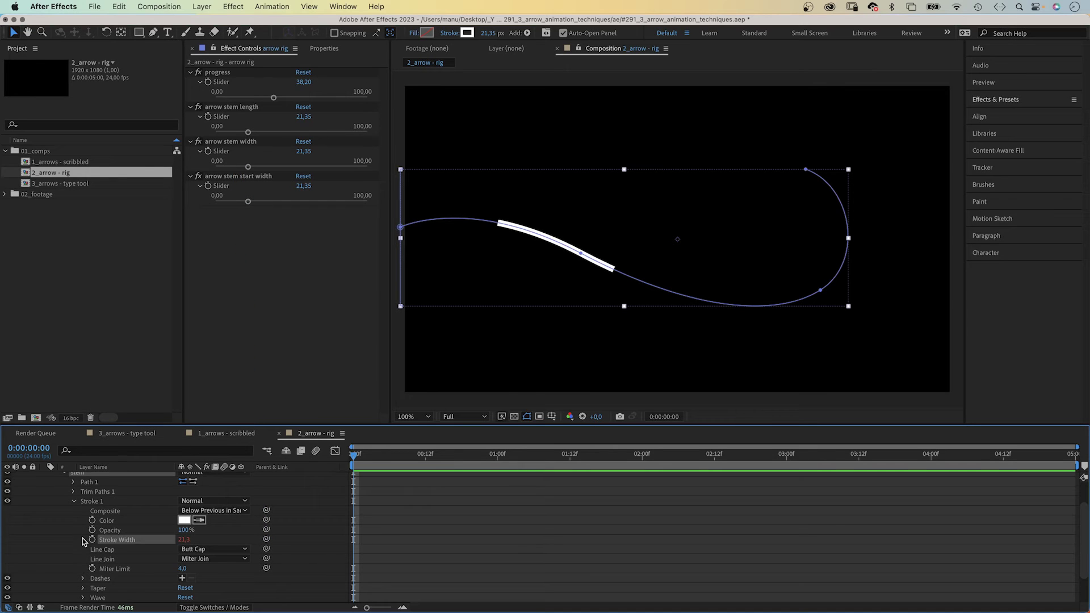
pyautogui.moveTo(248, 169); pyautogui.dragTo(325, 155)
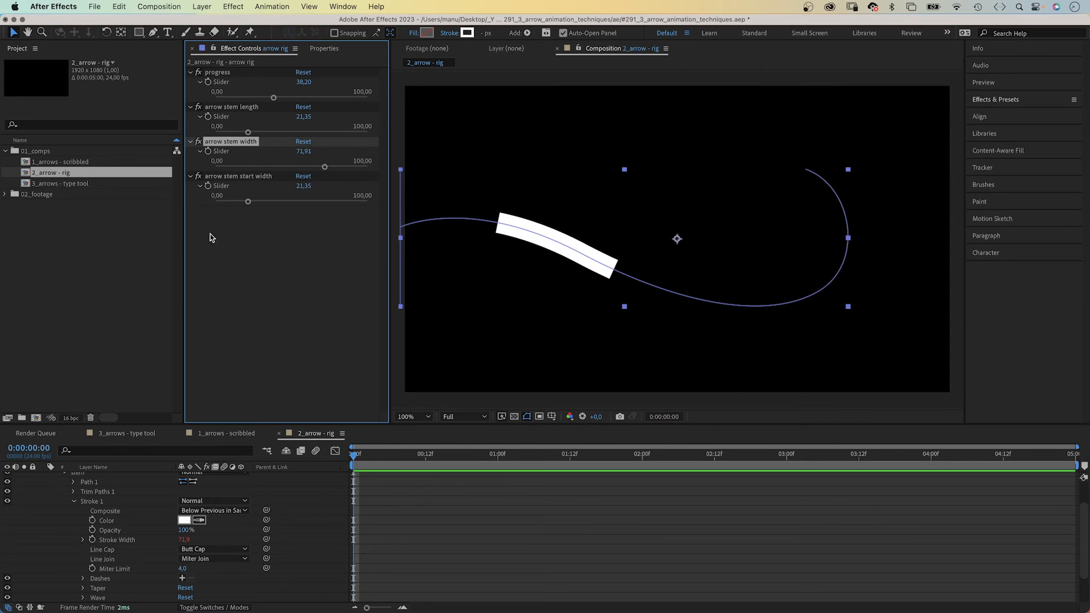
# - Link the Start Width in the stem stroke's Taper settings to the arrow stem start width slider
pyautogui.click(83, 588)
pyautogui.scroll(-3, 83, 593)
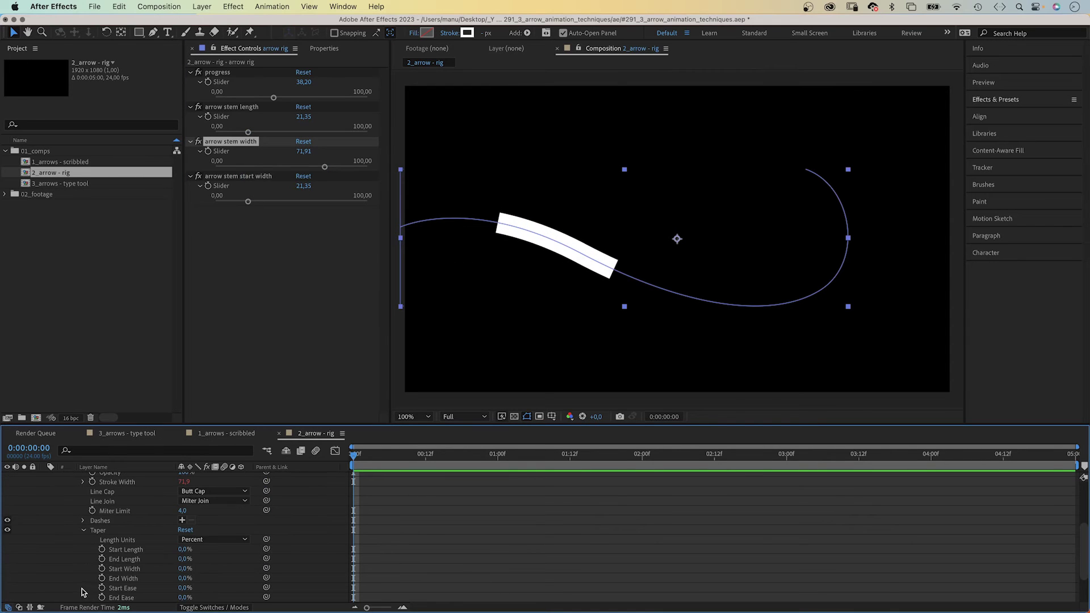
pyautogui.moveTo(266, 569)
pyautogui.mouseDown()
pyautogui.moveTo(250, 213)
pyautogui.moveTo(223, 185)
pyautogui.moveTo(269, 202)
pyautogui.mouseUp()
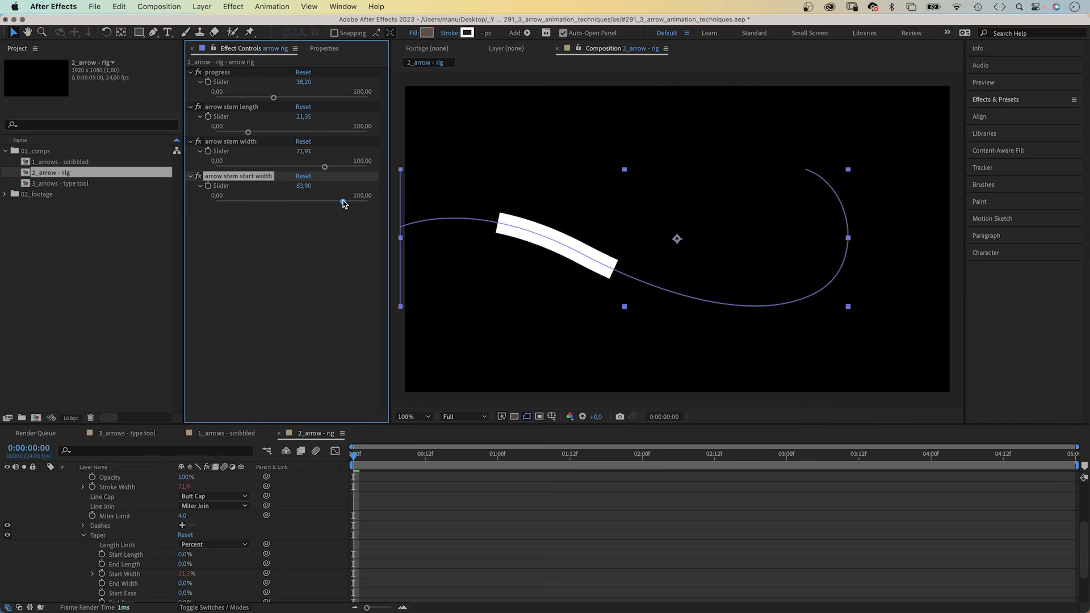
# - Set arrow stem width to about 62, the stem's taper Start Length to 100% and arrow stem start width to about 5
pyautogui.moveTo(324, 166); pyautogui.dragTo(309, 167)
pyautogui.moveTo(185, 554); pyautogui.dragTo(274, 539)
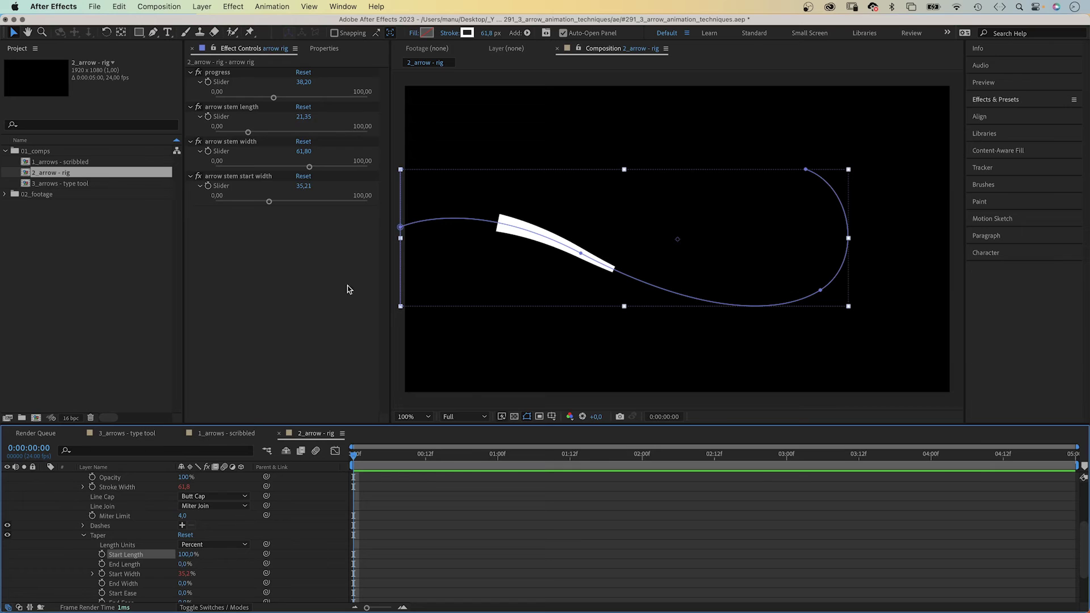
pyautogui.moveTo(269, 202); pyautogui.dragTo(225, 199)
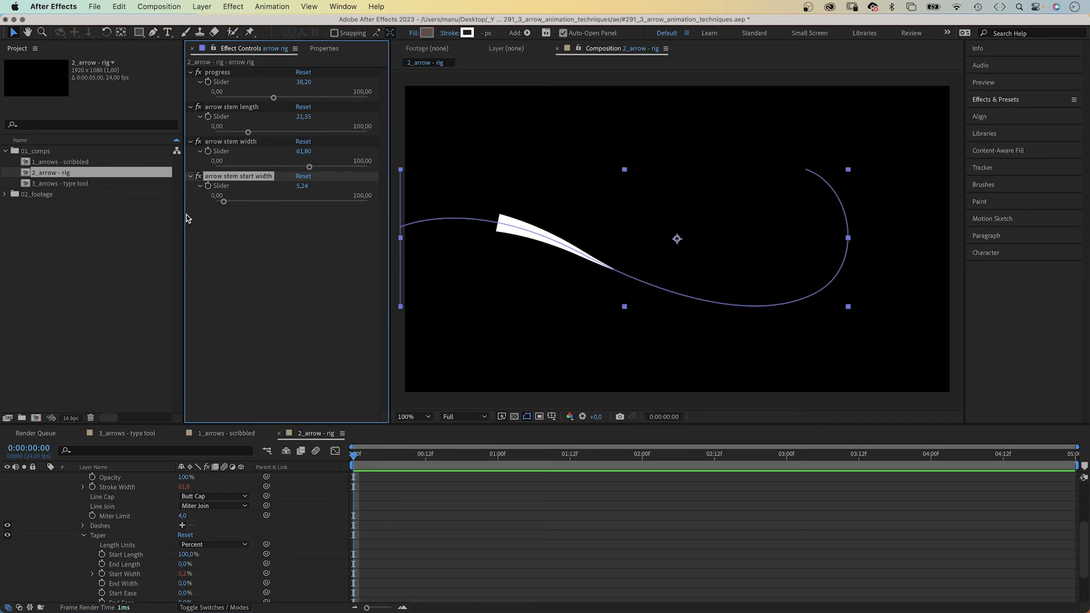
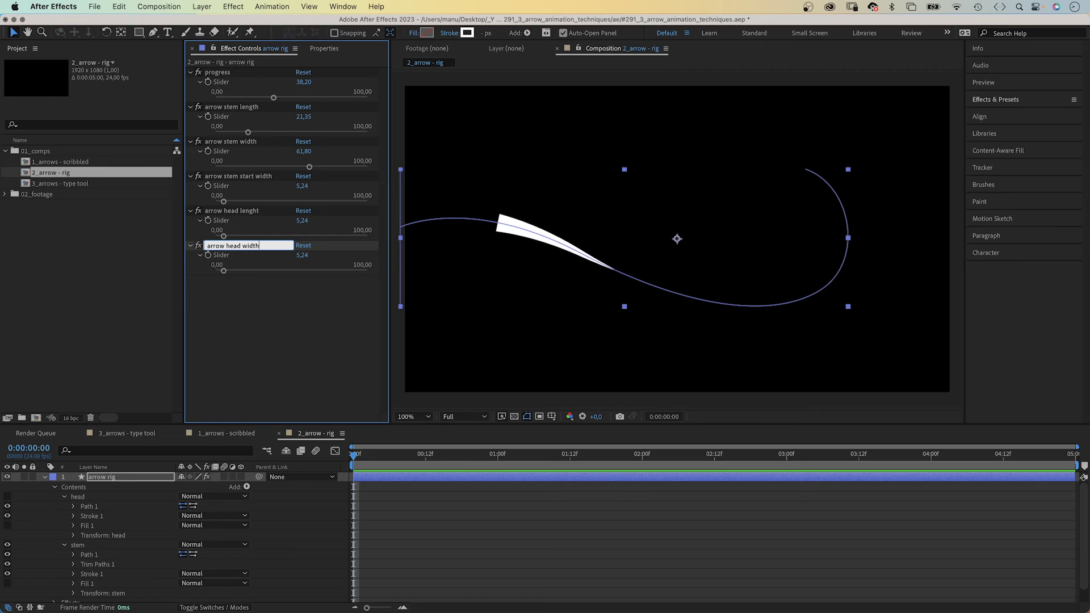
# - Finish naming the last slider effect arrow head width and add Trim Paths to the head group
pyautogui.press('Return')
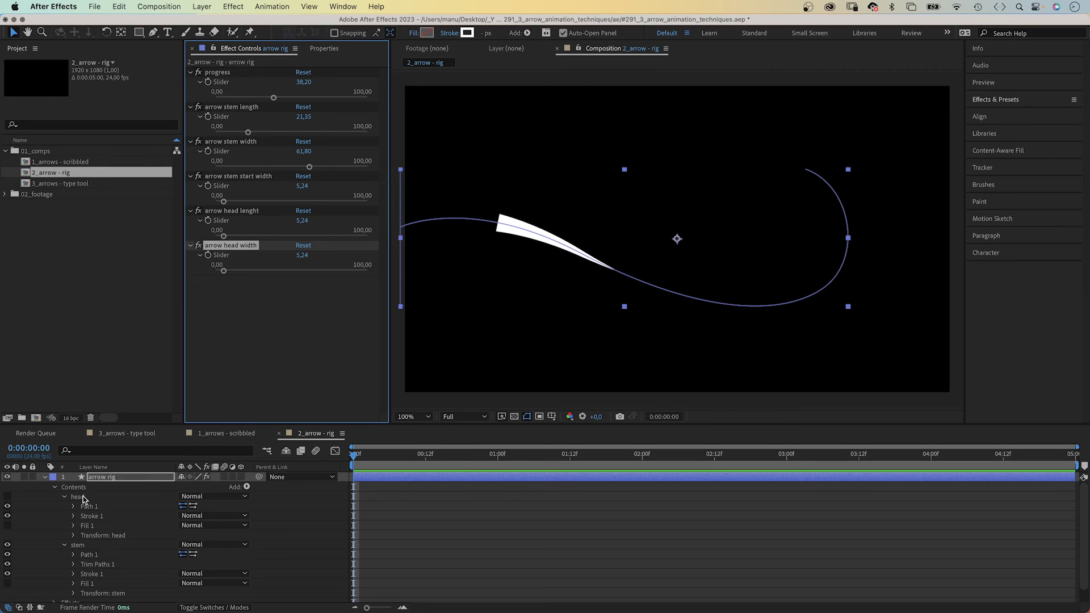
pyautogui.click(80, 498)
pyautogui.click(246, 487)
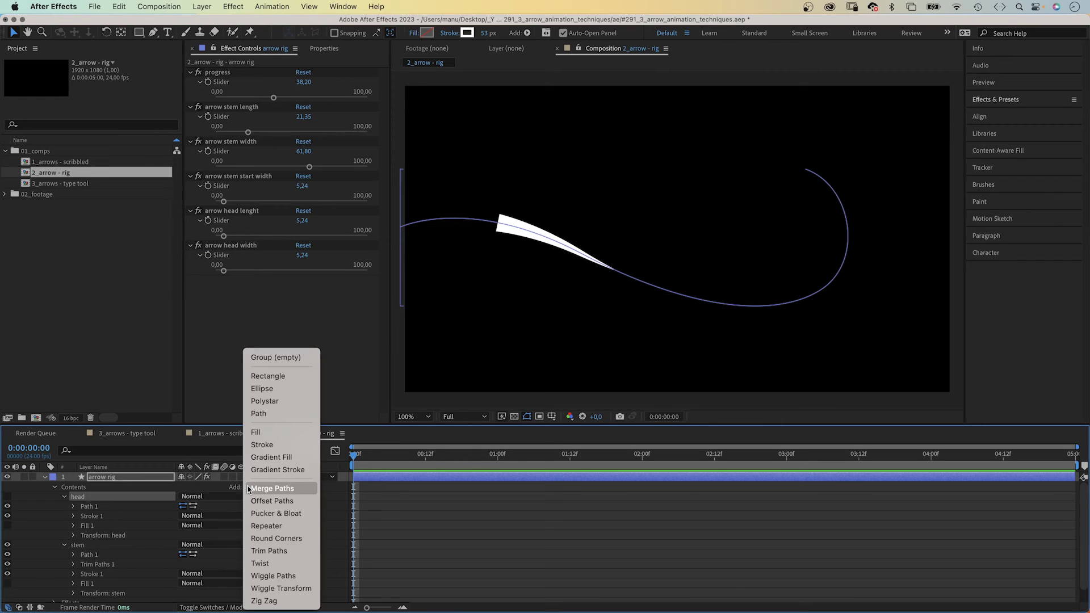
pyautogui.click(269, 551)
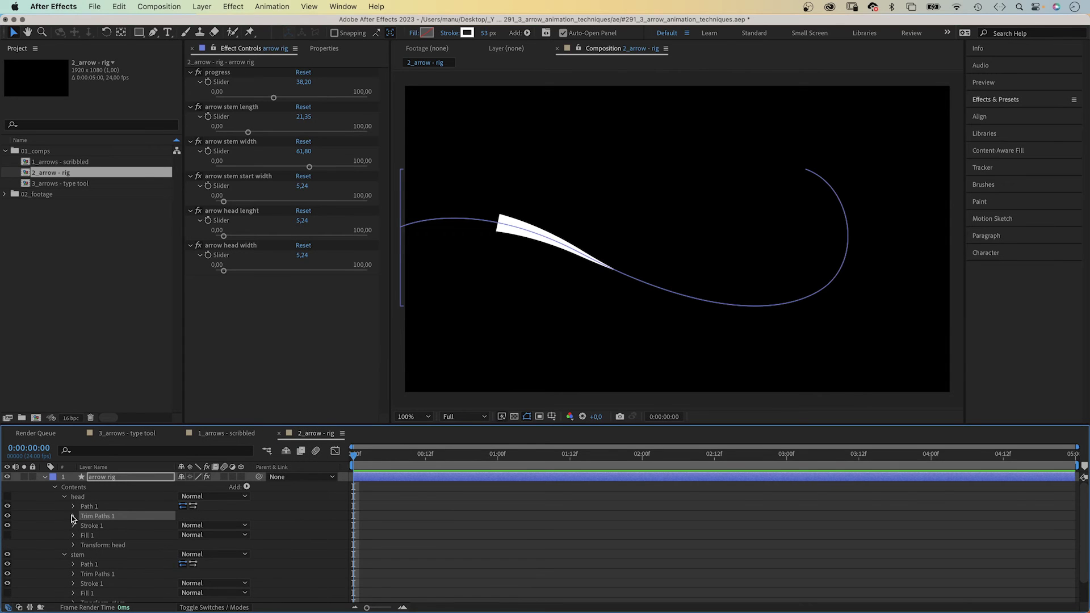
# - Link the head's Trim Paths End to the stem's Trim Paths Start and reveal its expression
pyautogui.click(72, 516)
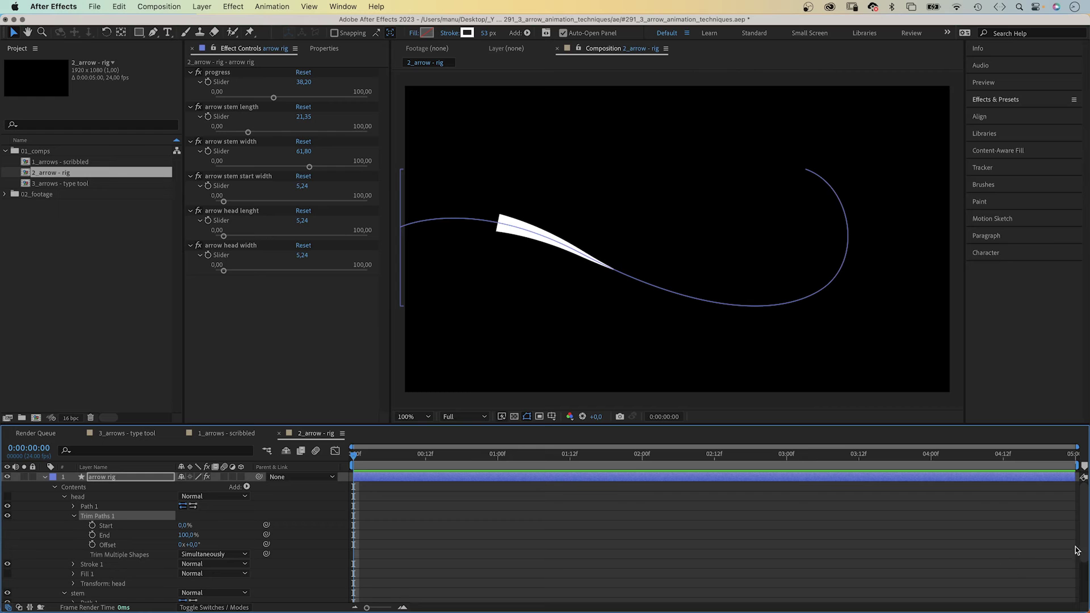
pyautogui.scroll(-3, 1062, 575)
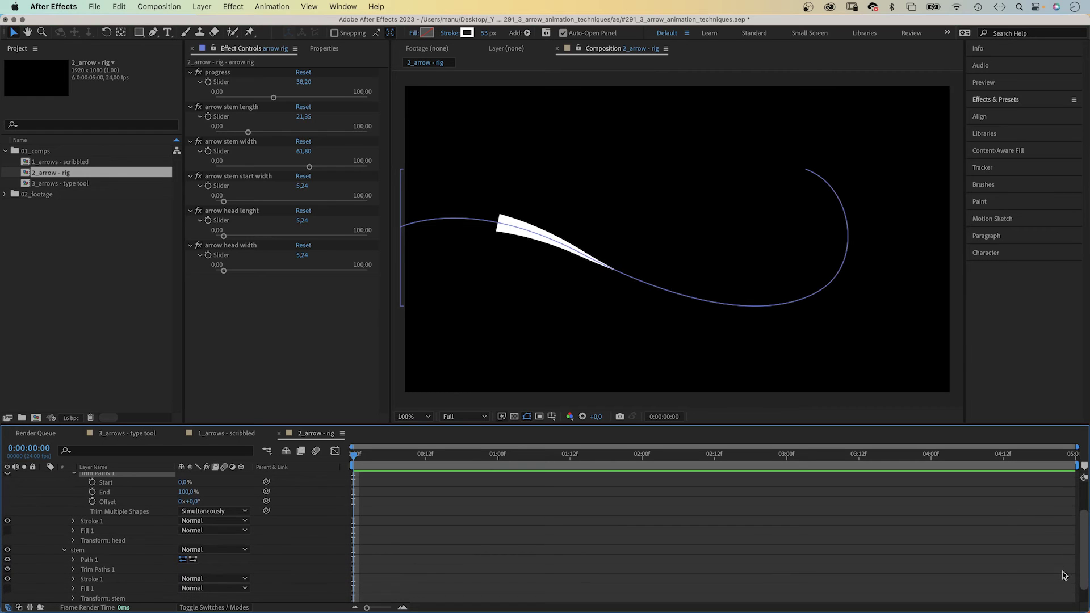
pyautogui.click(73, 570)
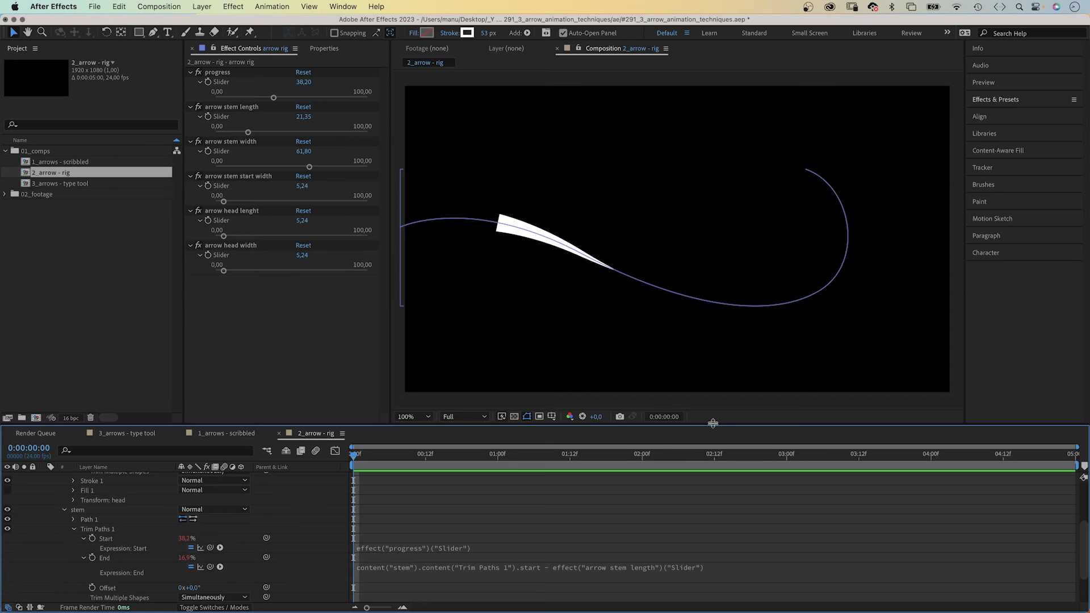
pyautogui.moveTo(713, 425); pyautogui.dragTo(713, 335)
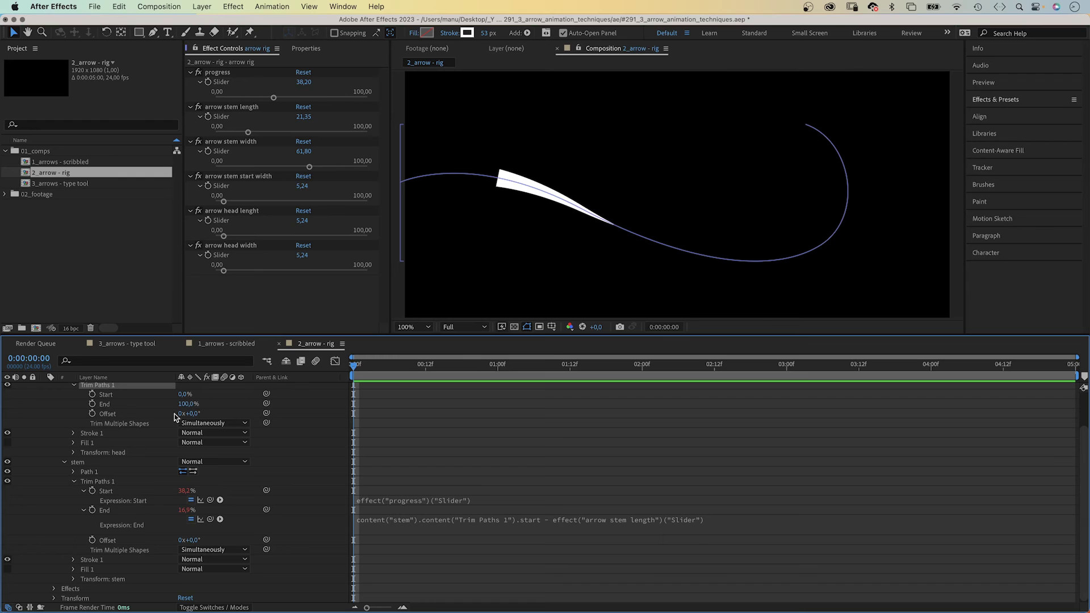
pyautogui.moveTo(266, 404); pyautogui.dragTo(122, 494)
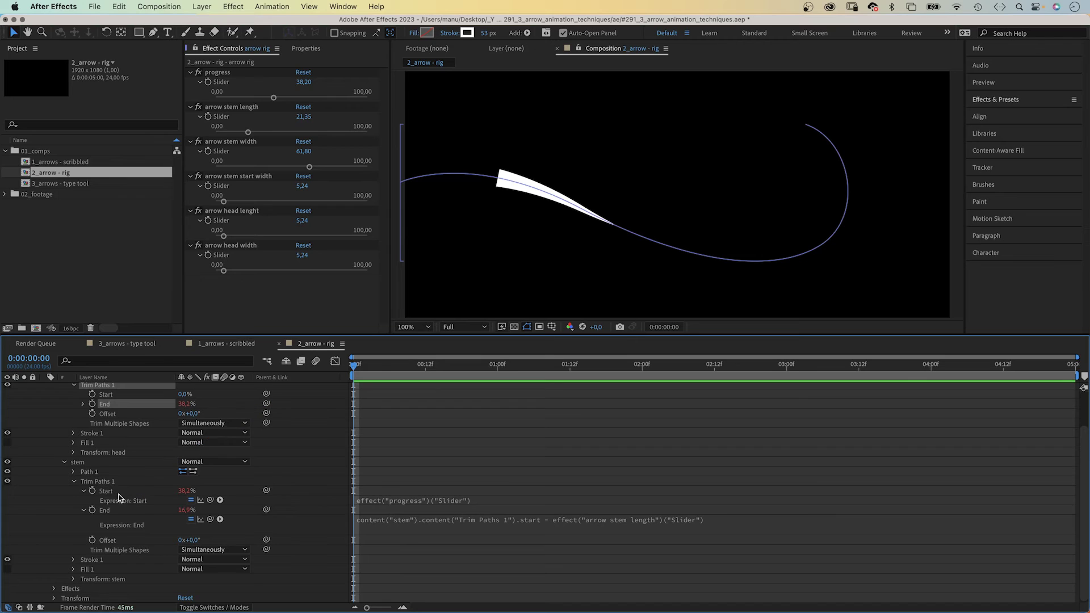
pyautogui.click(83, 404)
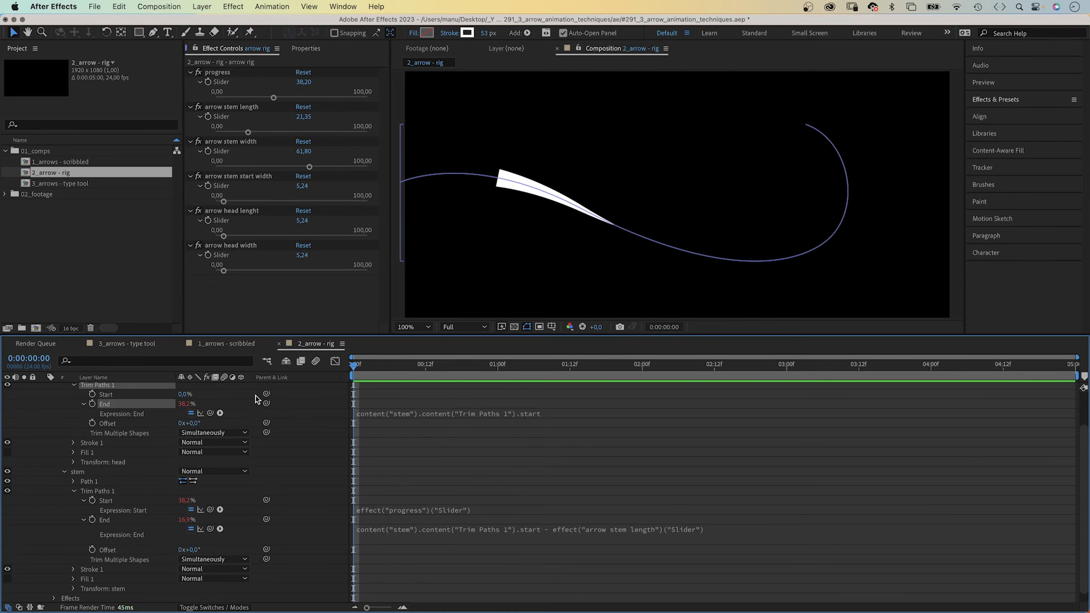
# - Set the head's Trim Paths Start expression to content("head").content("Trim Paths 1").end + effect("arrow head lenght")("Slider") and show the head group
pyautogui.moveTo(266, 394); pyautogui.dragTo(108, 445)
pyautogui.click(84, 436)
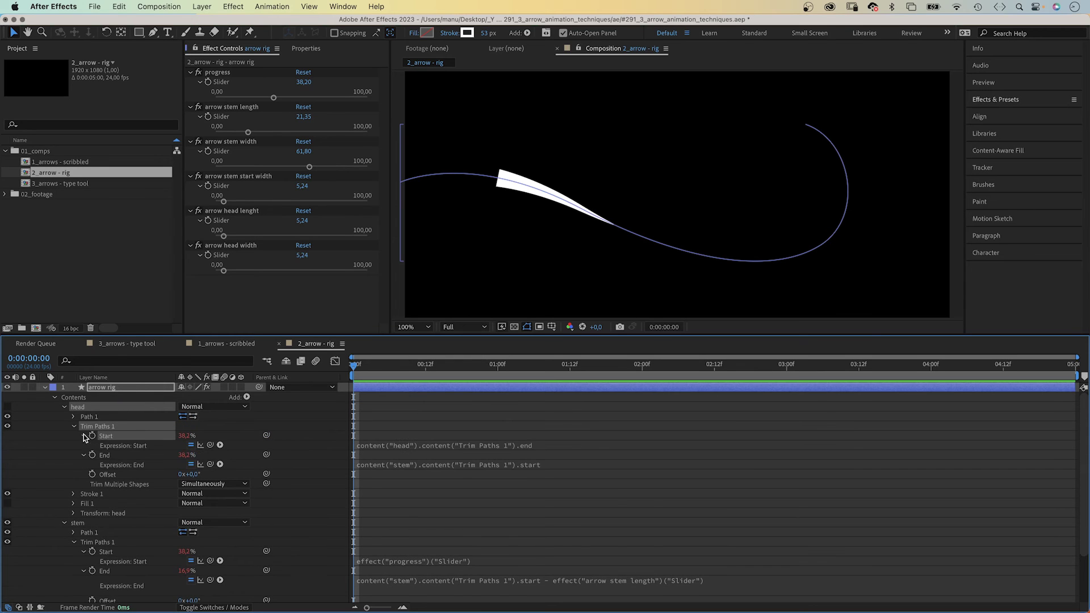
pyautogui.click(514, 447)
pyautogui.click(570, 449)
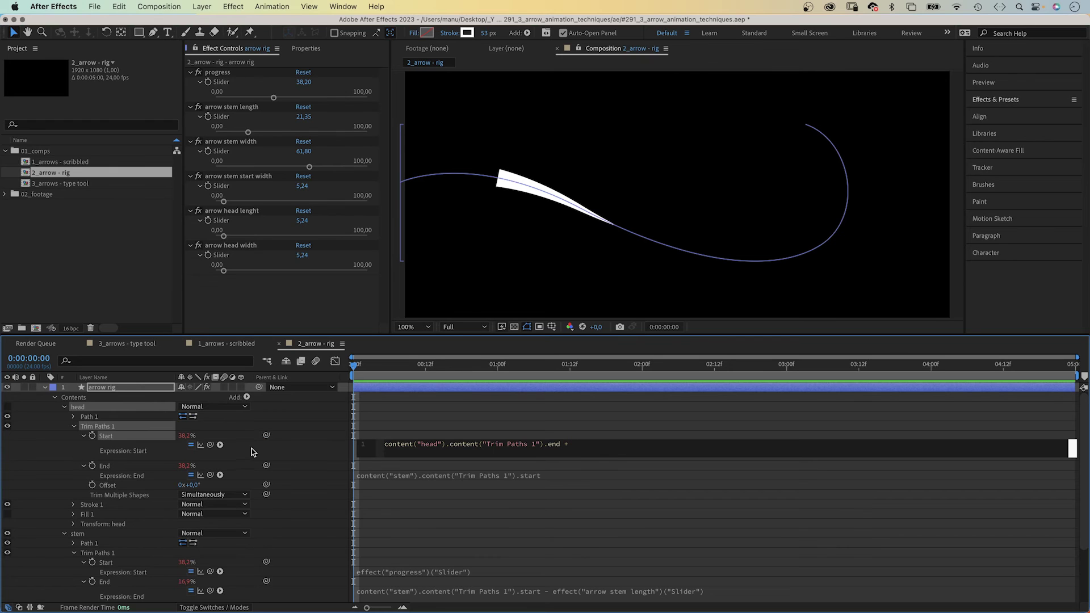
pyautogui.moveTo(266, 436); pyautogui.dragTo(225, 223)
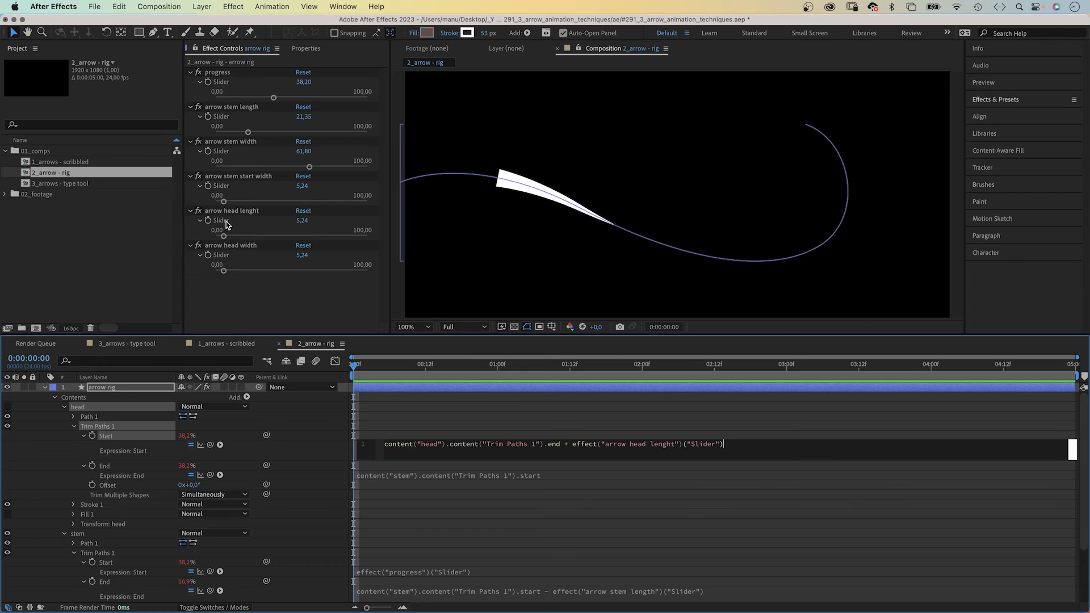
pyautogui.click(8, 412)
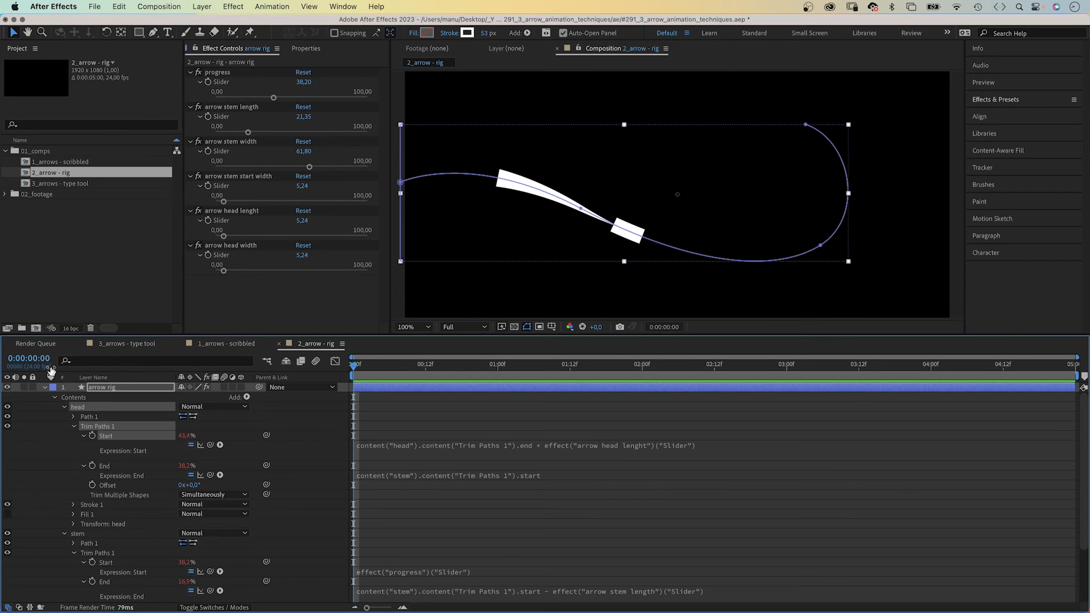
# - Set arrow head lenght to about 6.4 and the head stroke's taper Start Length to 100%
pyautogui.moveTo(223, 237)
pyautogui.mouseDown()
pyautogui.moveTo(250, 239)
pyautogui.moveTo(225, 238)
pyautogui.mouseUp()
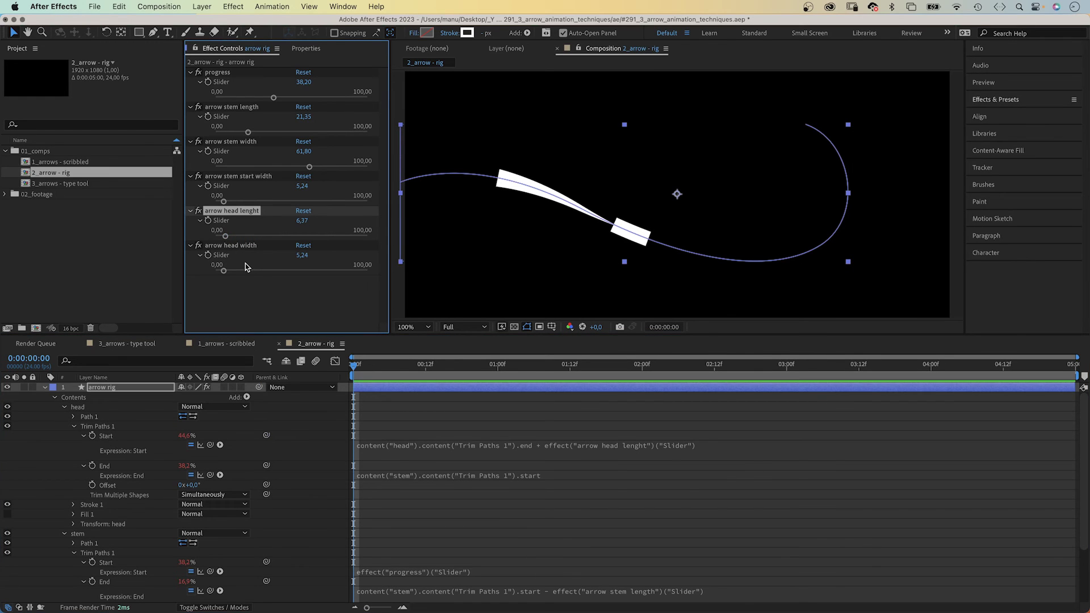
pyautogui.click(72, 505)
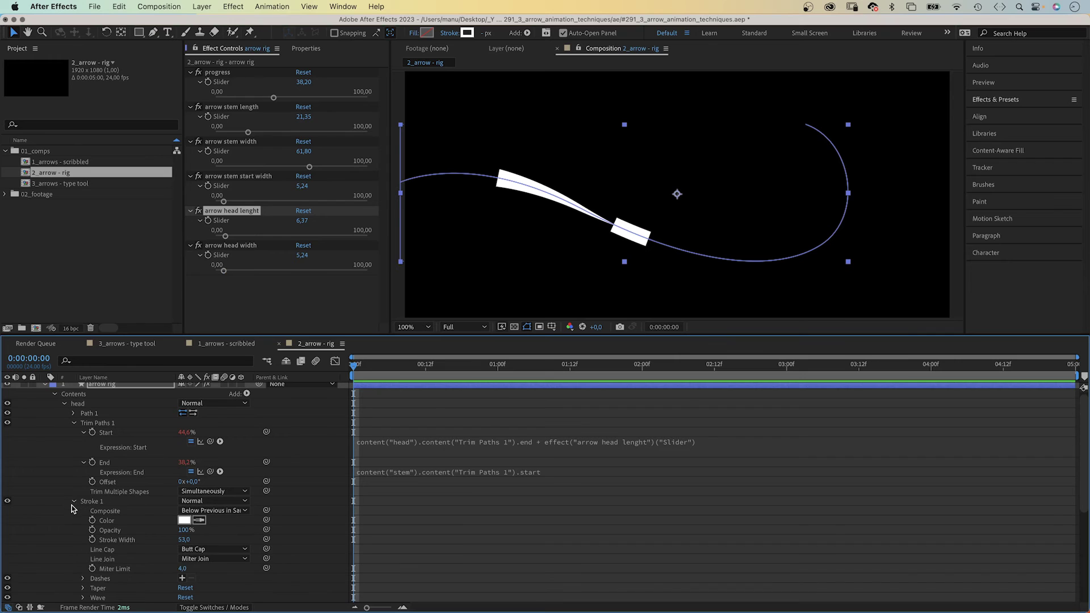
pyautogui.click(82, 588)
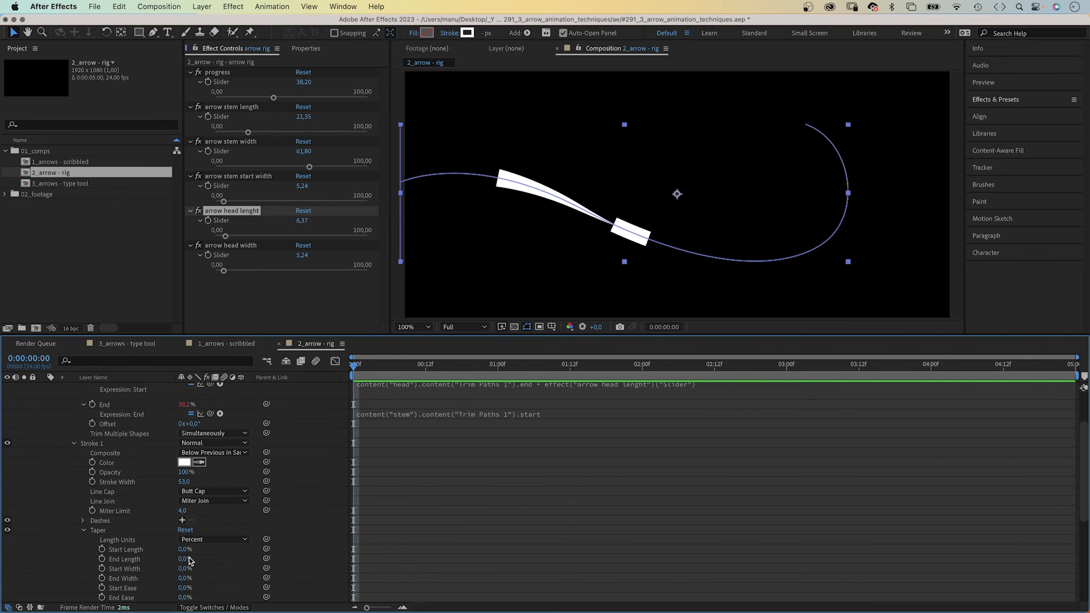
pyautogui.moveTo(185, 549); pyautogui.dragTo(249, 547)
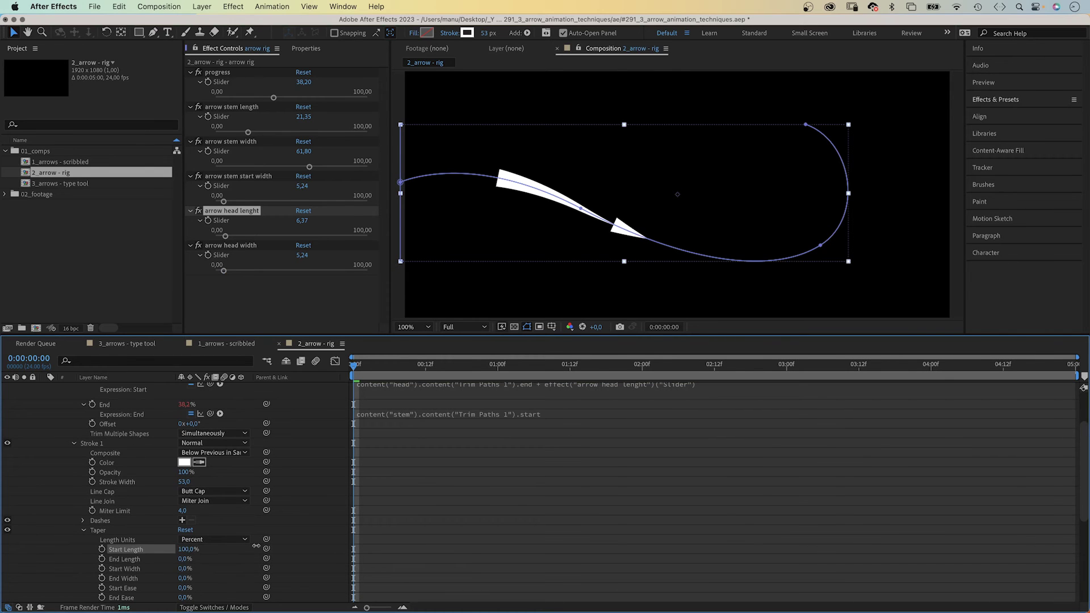
# - Link the head's Stroke Width to the arrow head width slider and raise that slider to 100
pyautogui.click(84, 531)
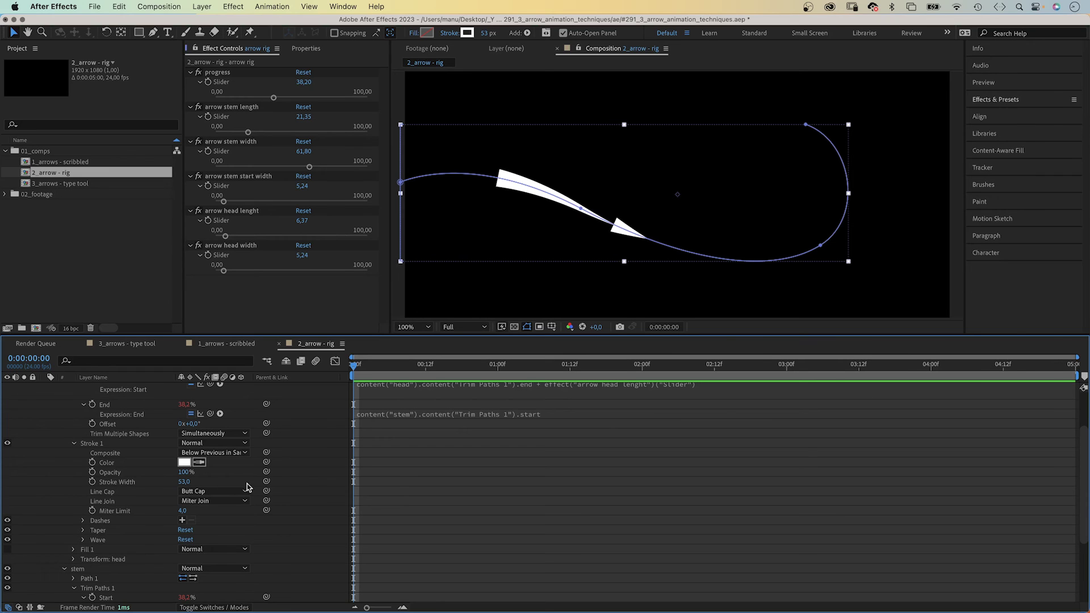
pyautogui.moveTo(265, 481)
pyautogui.mouseDown()
pyautogui.moveTo(220, 251)
pyautogui.moveTo(368, 270)
pyautogui.mouseUp()
pyautogui.click(74, 444)
pyautogui.click(64, 472)
# - Set arrow head lenght to about 5.2, arrow stem start width to about 22, arrow stem length to about 12 and progress to about 52
pyautogui.click(103, 389)
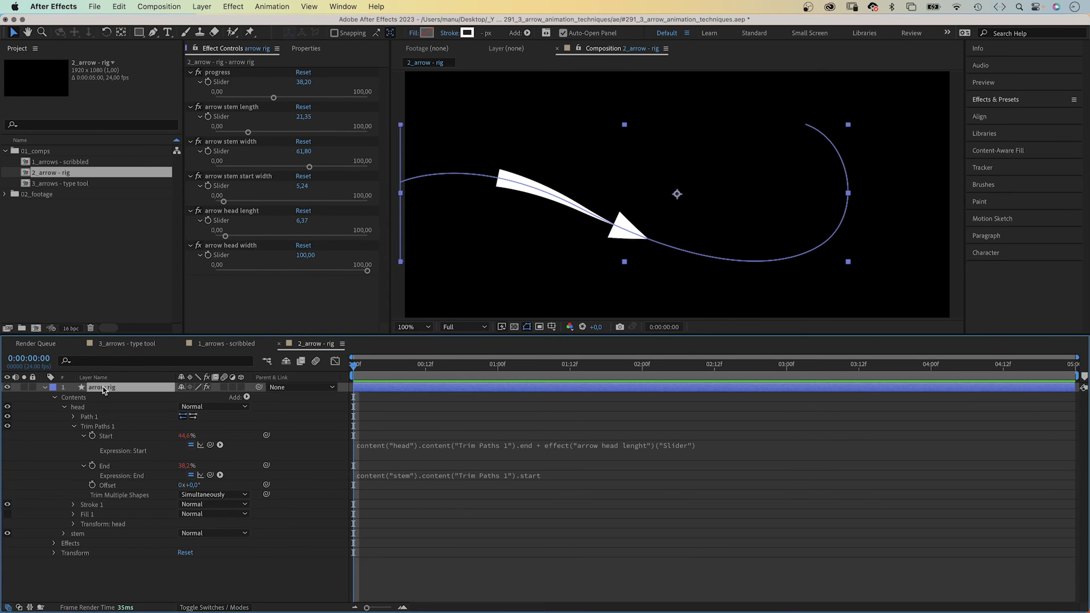
pyautogui.moveTo(226, 236); pyautogui.dragTo(250, 202)
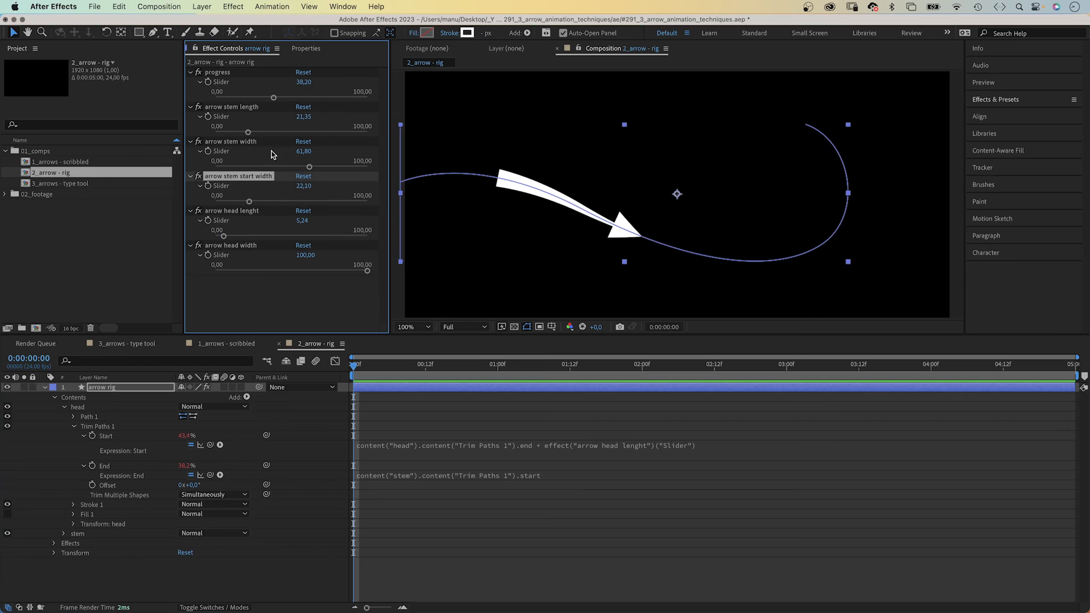
pyautogui.moveTo(248, 132)
pyautogui.mouseDown()
pyautogui.moveTo(265, 133)
pyautogui.moveTo(234, 132)
pyautogui.mouseUp()
pyautogui.moveTo(275, 99)
pyautogui.mouseDown()
pyautogui.moveTo(258, 103)
pyautogui.moveTo(332, 99)
pyautogui.moveTo(295, 100)
pyautogui.mouseUp()
# - Reshape the head's Path 1 by lowering its end point and moving the neighbouring curve point down towards the frame's lower edge
pyautogui.click(73, 417)
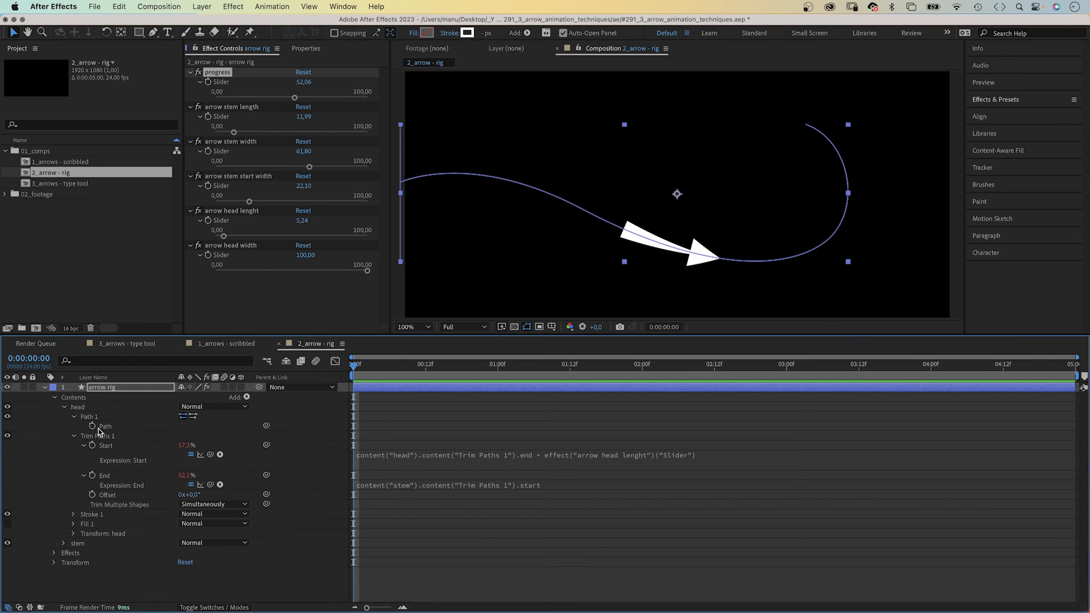
pyautogui.click(102, 426)
pyautogui.click(805, 125)
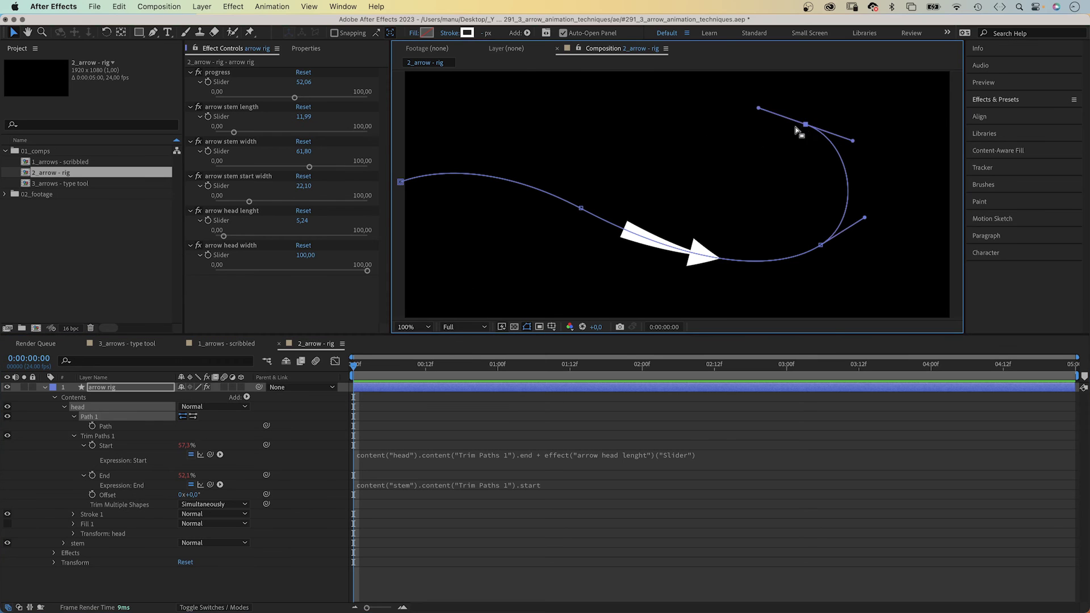
pyautogui.moveTo(805, 124); pyautogui.dragTo(811, 174)
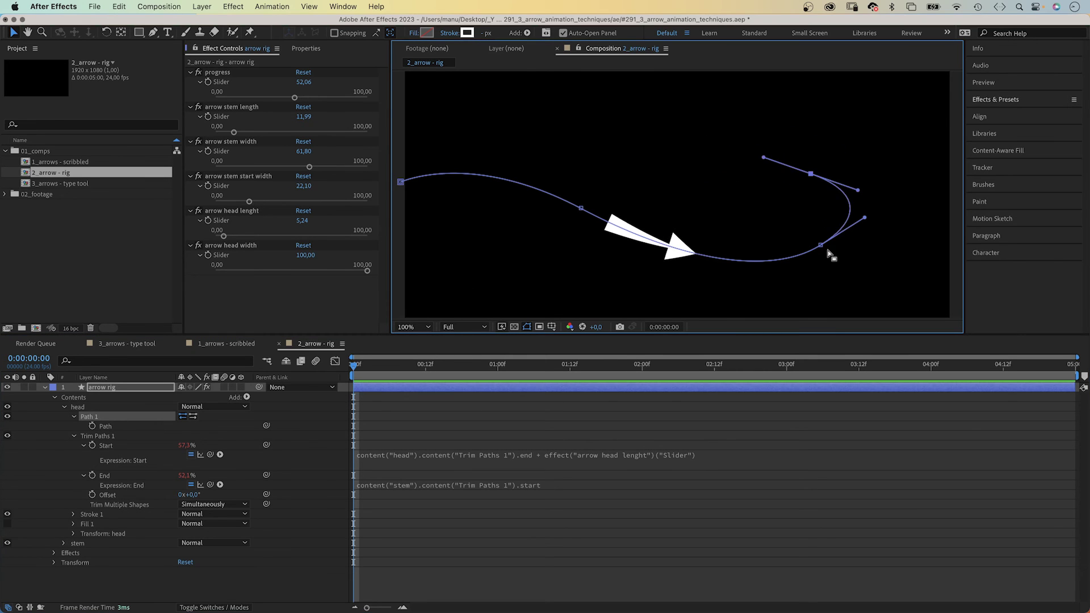
pyautogui.moveTo(829, 253); pyautogui.dragTo(795, 295)
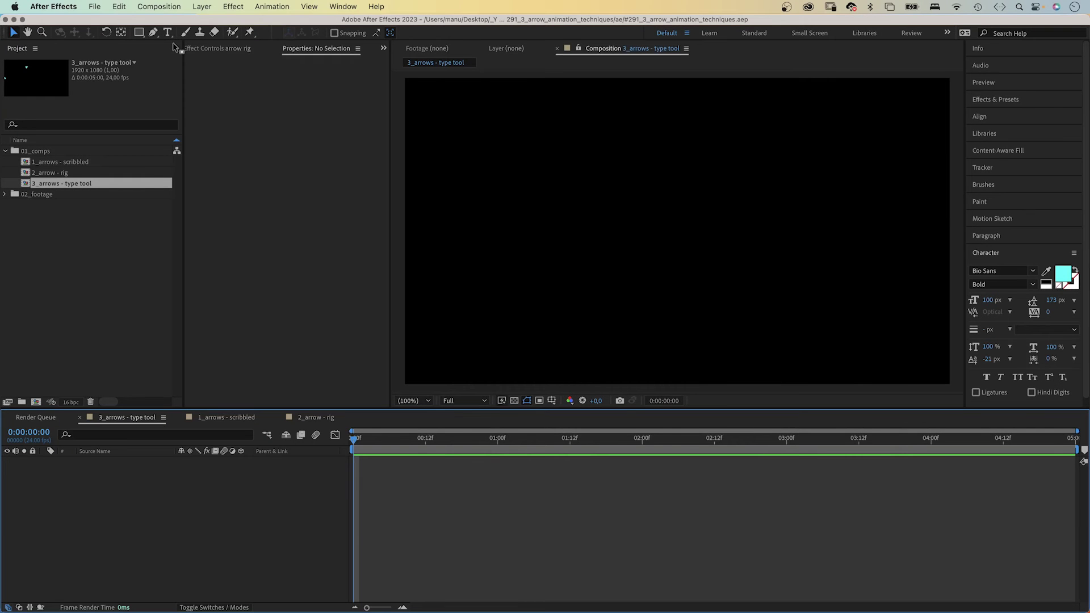
# - Create a text layer of 15 ">" characters and move it to about position 800, 574
pyautogui.click(167, 33)
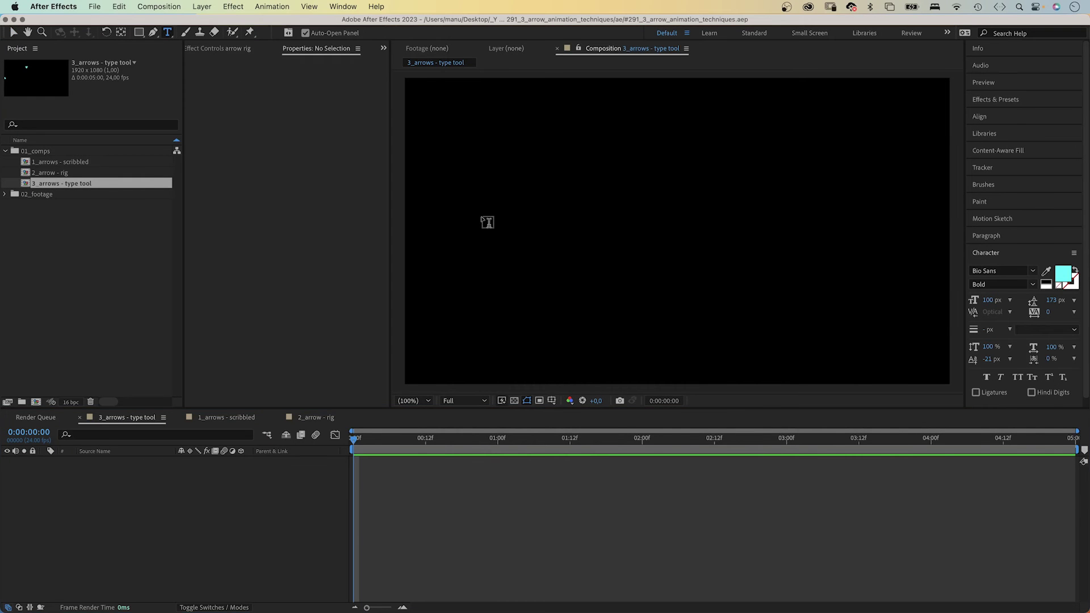
pyautogui.click(523, 241)
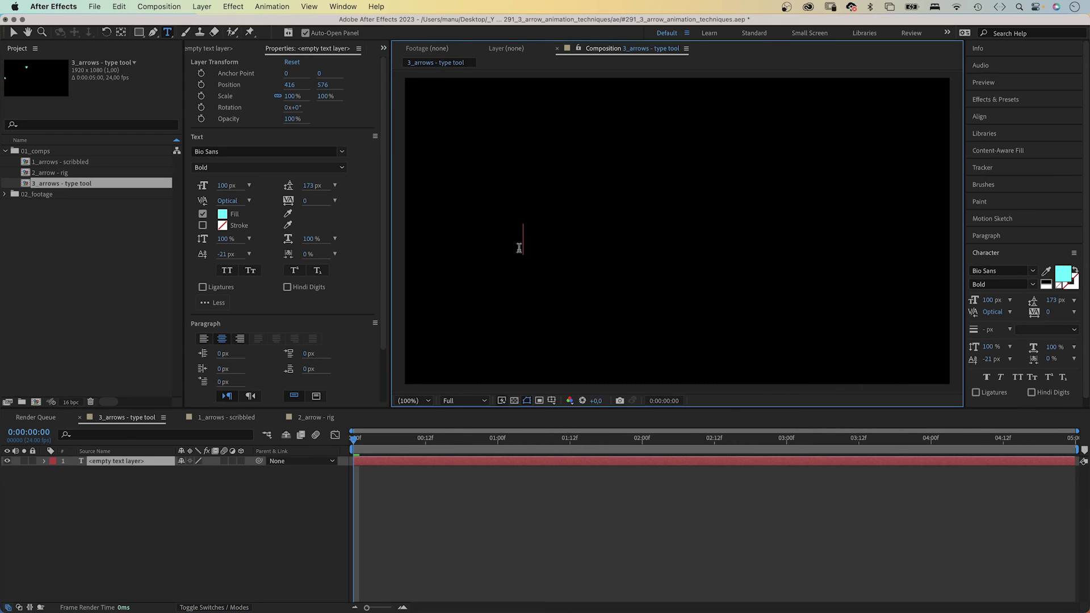
pyautogui.write('>>')
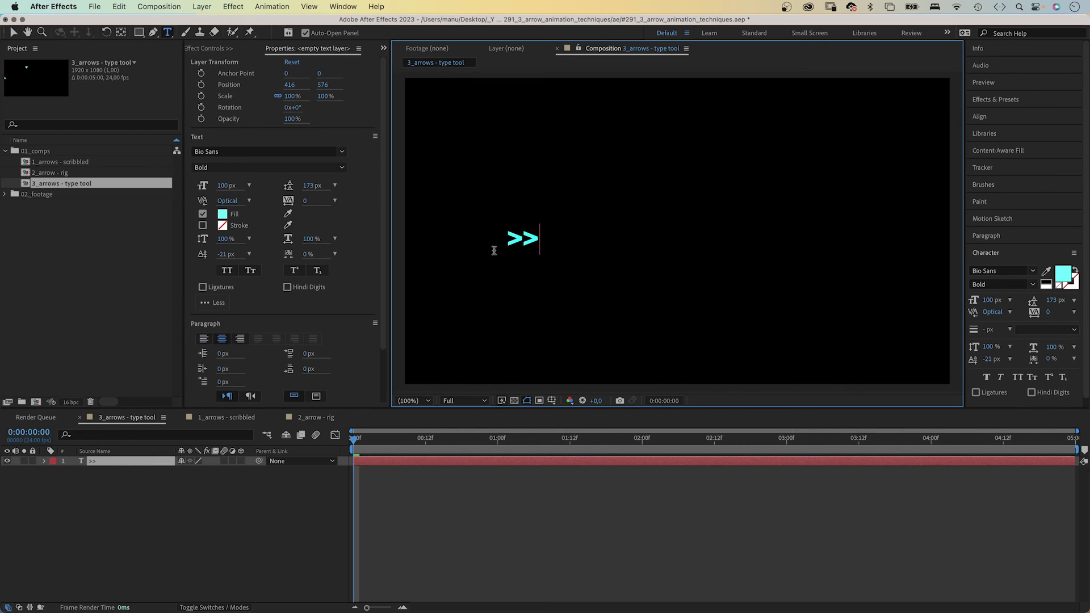
pyautogui.write('>>>>>>>>')
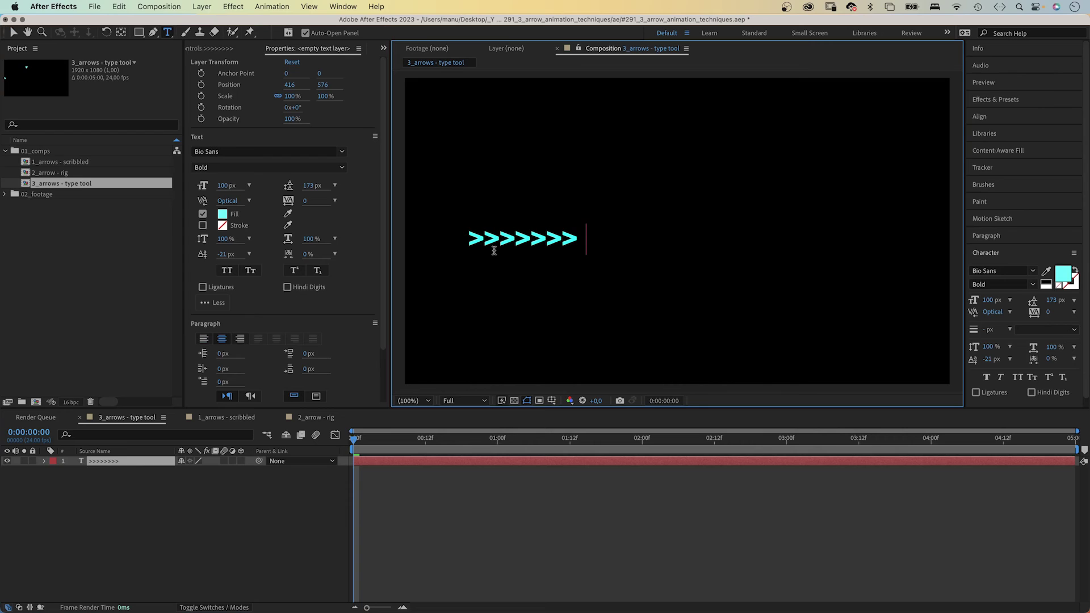
pyautogui.write('>>>>>')
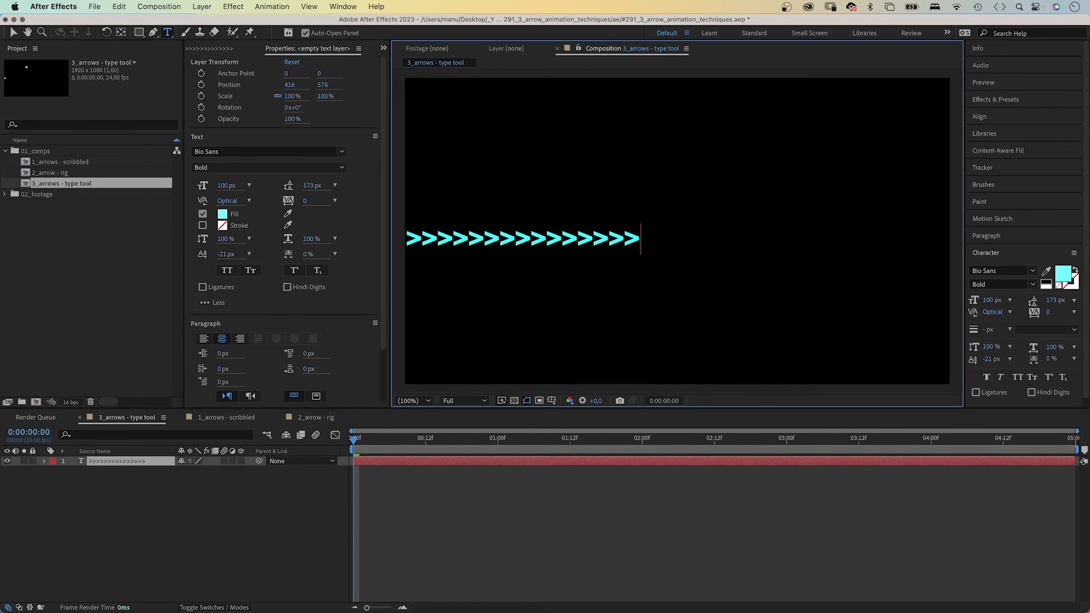
pyautogui.click(14, 33)
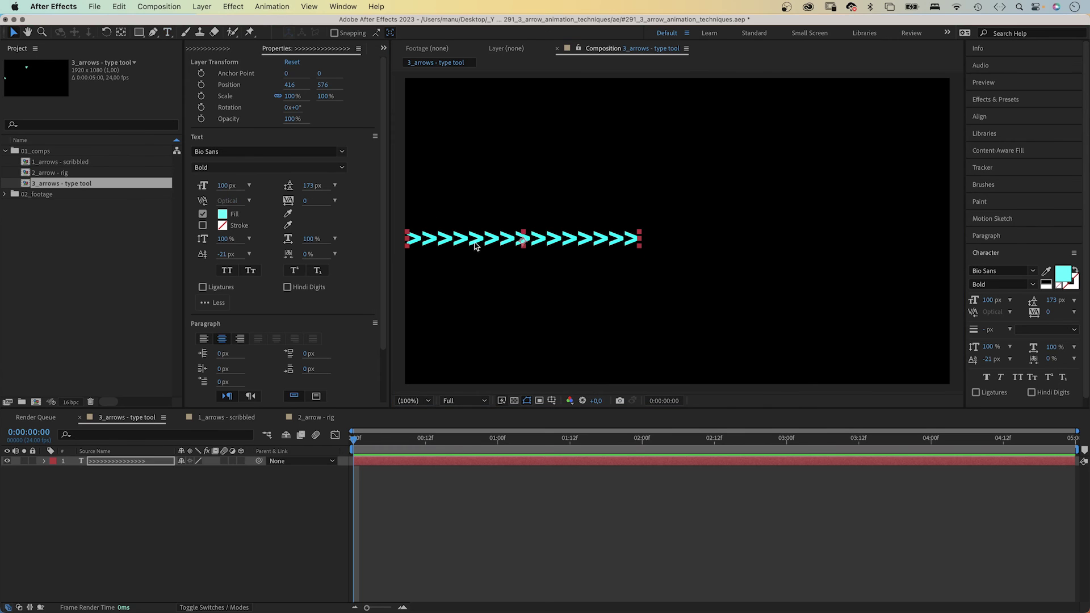
pyautogui.moveTo(475, 245); pyautogui.dragTo(584, 244)
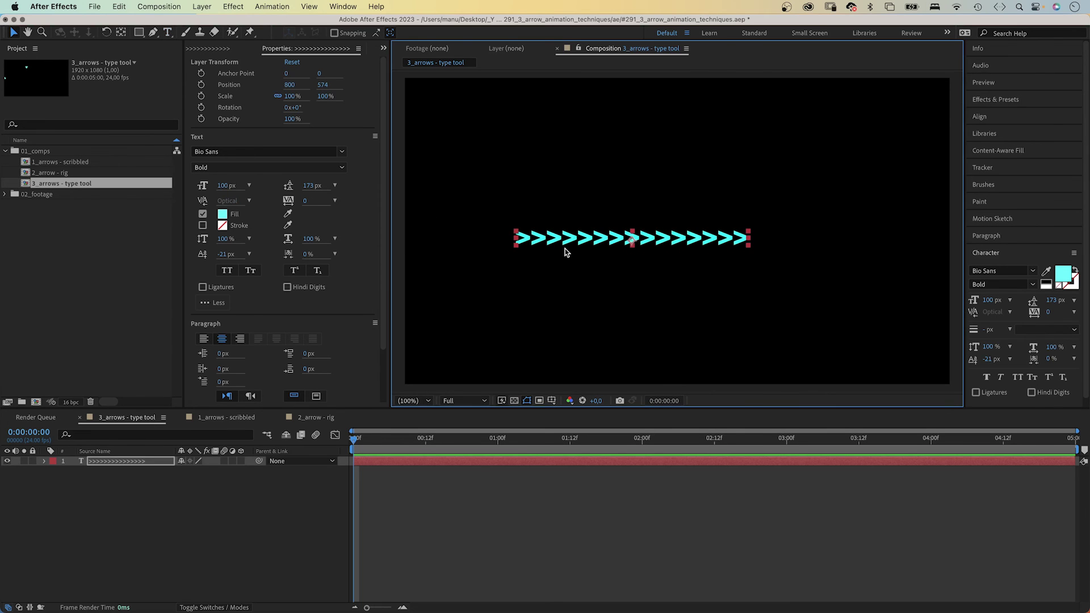
# - Add an Opacity animator to the arrow text layer and set its Opacity to 0%
pyautogui.click(44, 461)
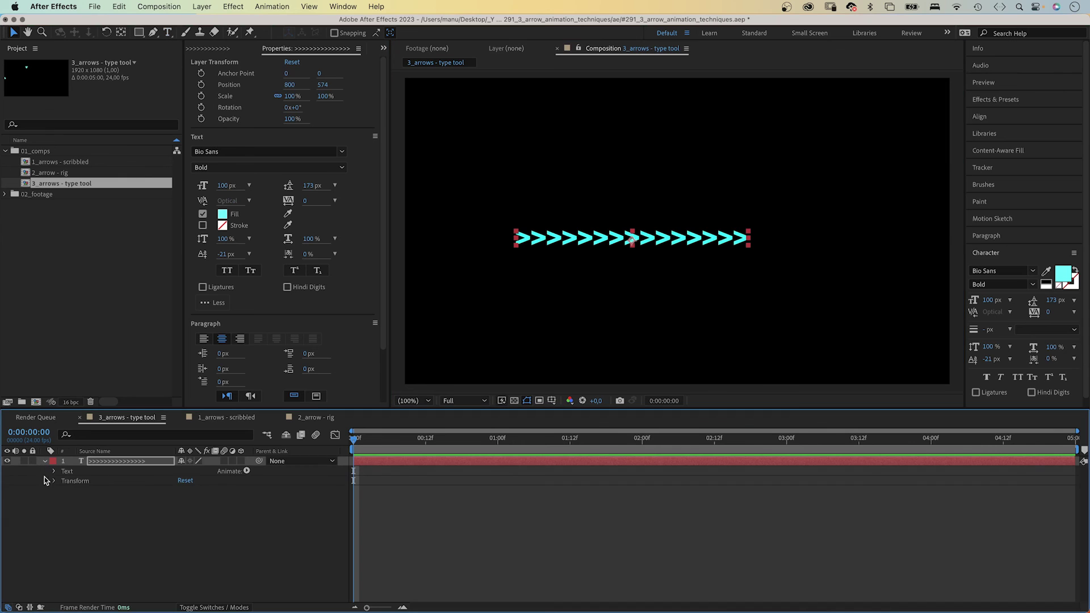
pyautogui.click(248, 471)
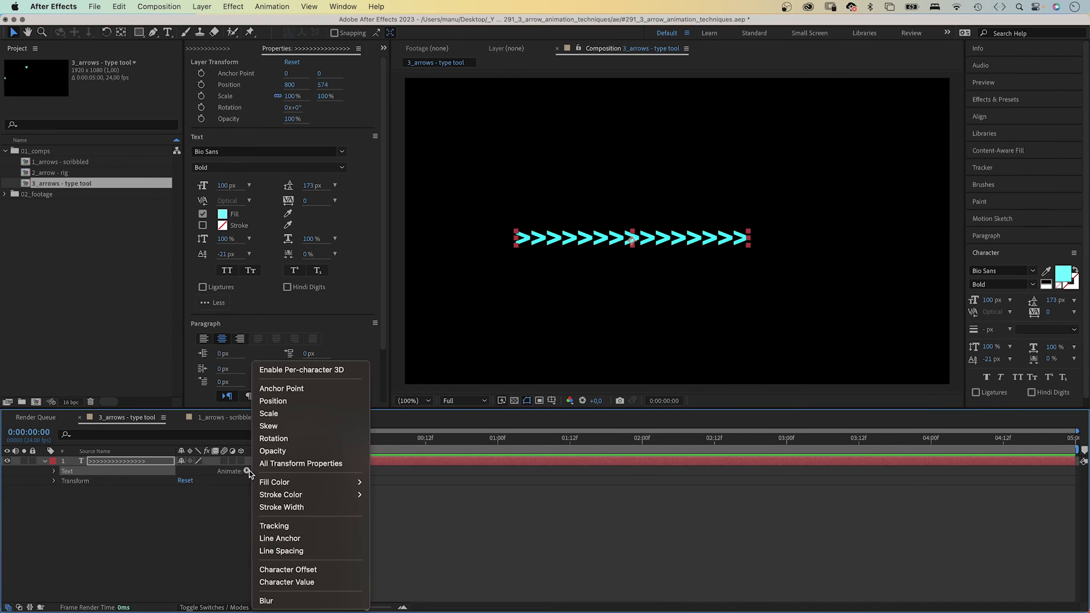
pyautogui.click(284, 452)
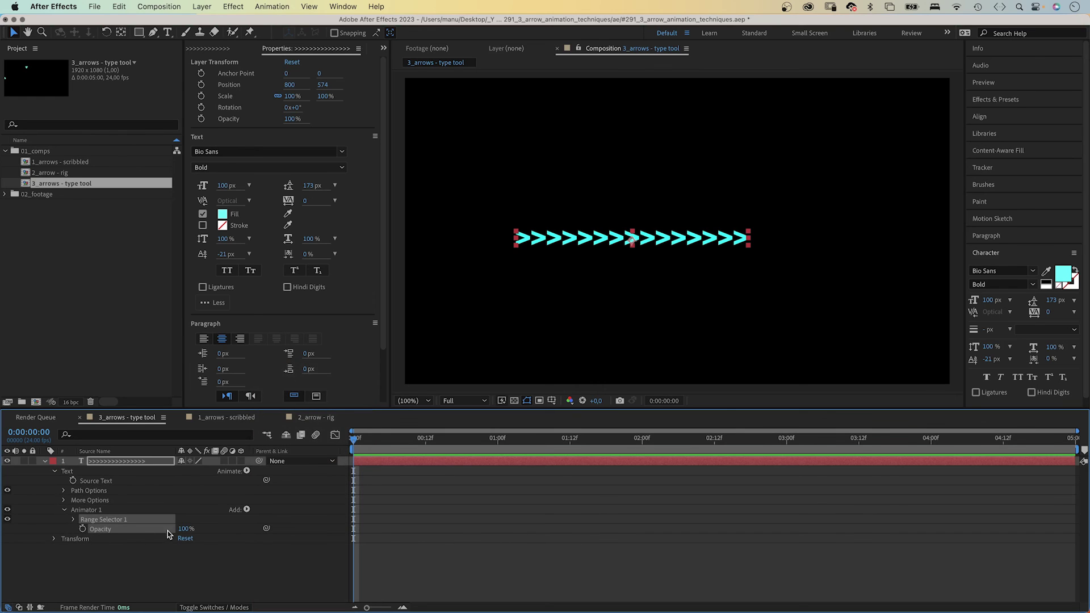
pyautogui.click(185, 528)
pyautogui.write('0')
pyautogui.press('Return')
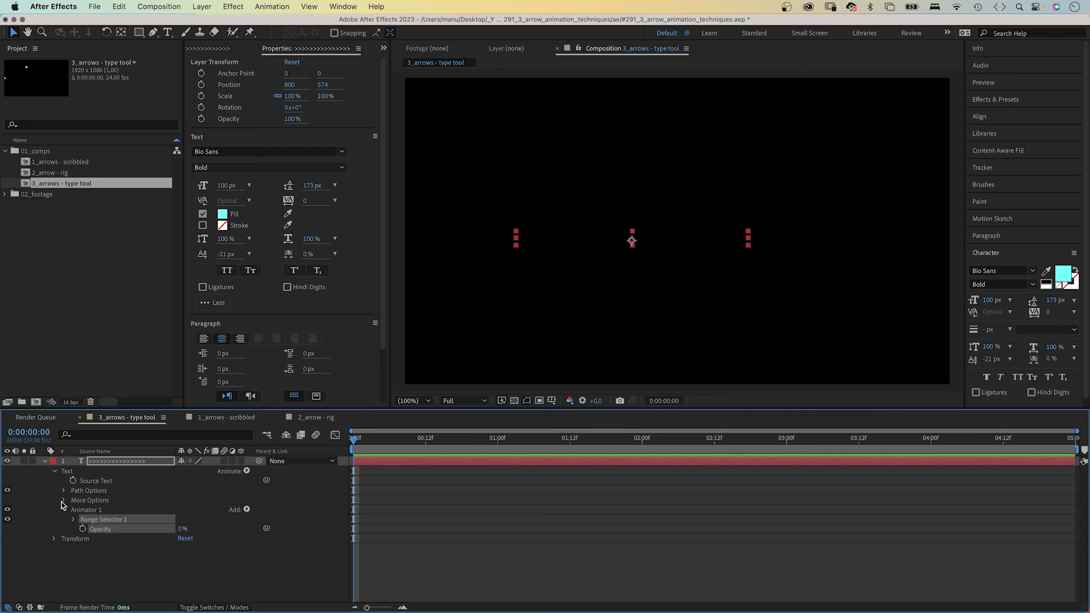
# - Set Range Selector 1's Units to Index and its End value to 1
pyautogui.click(73, 519)
pyautogui.click(82, 558)
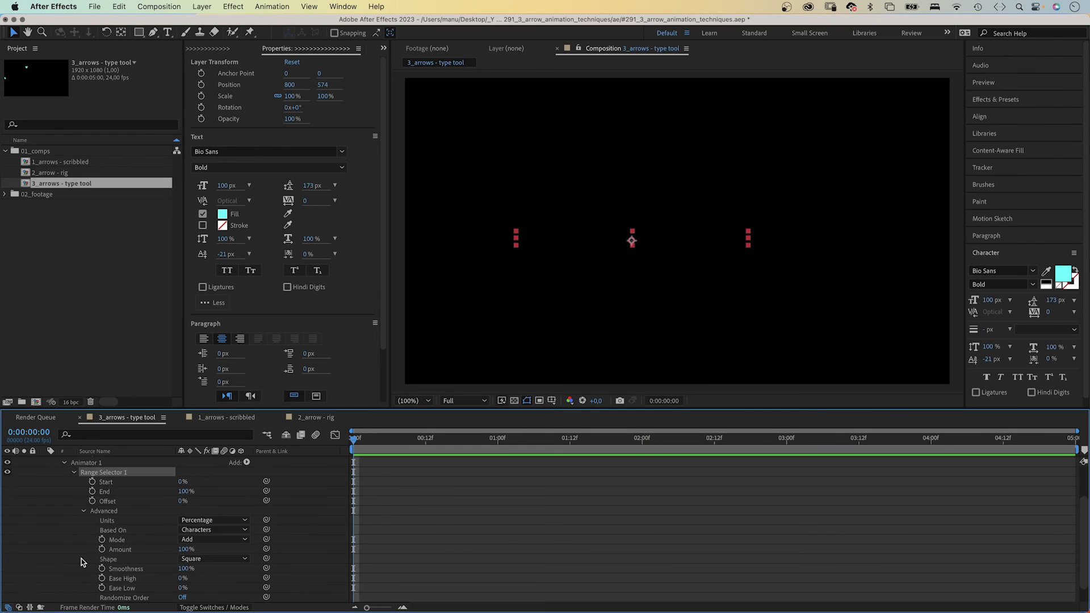
pyautogui.click(192, 521)
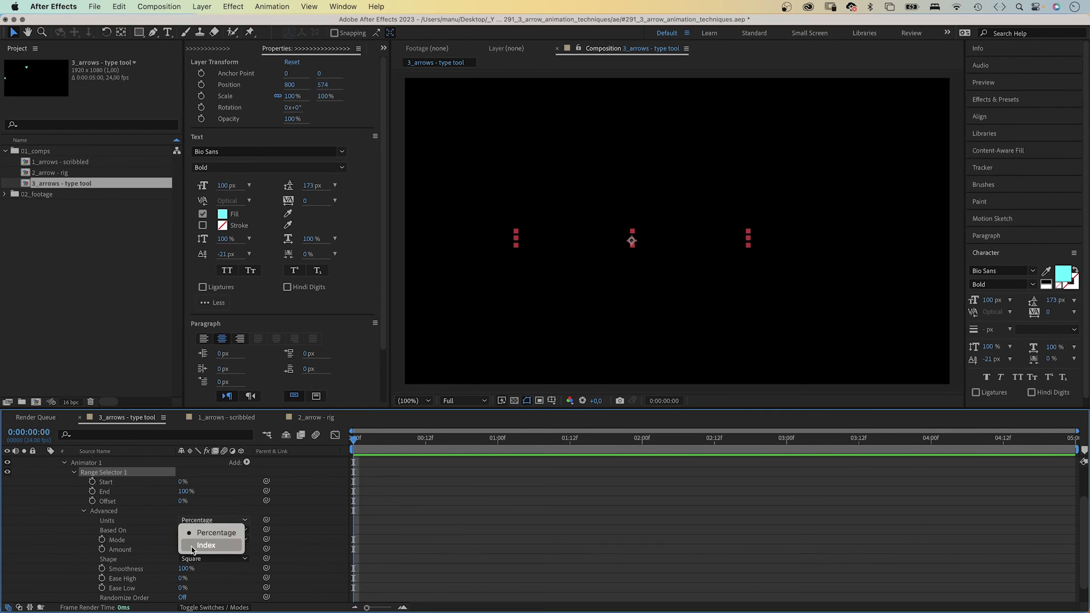
pyautogui.click(206, 545)
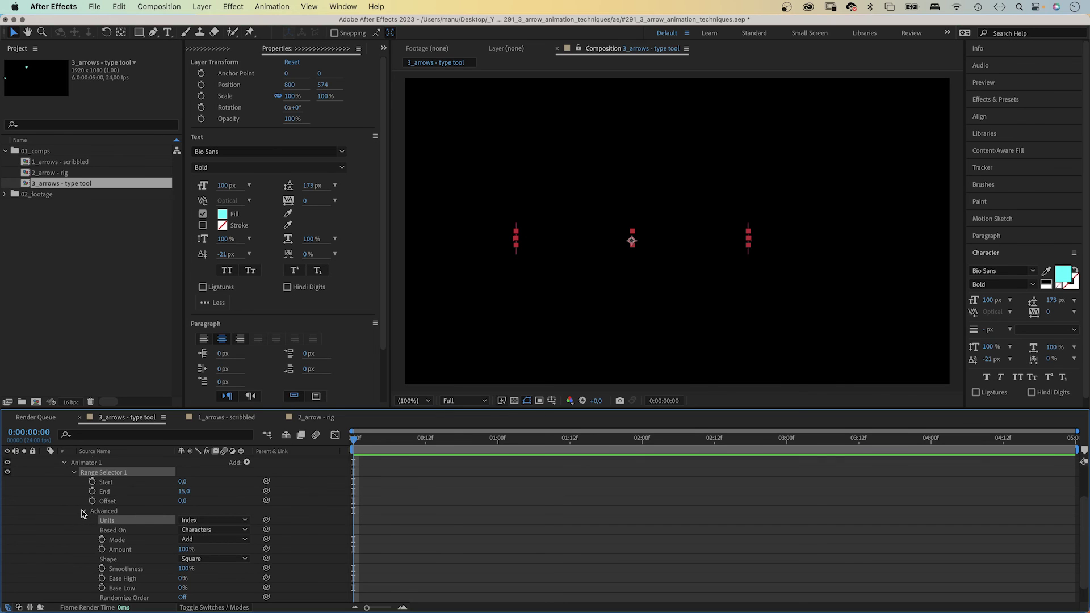
pyautogui.click(83, 512)
pyautogui.click(184, 539)
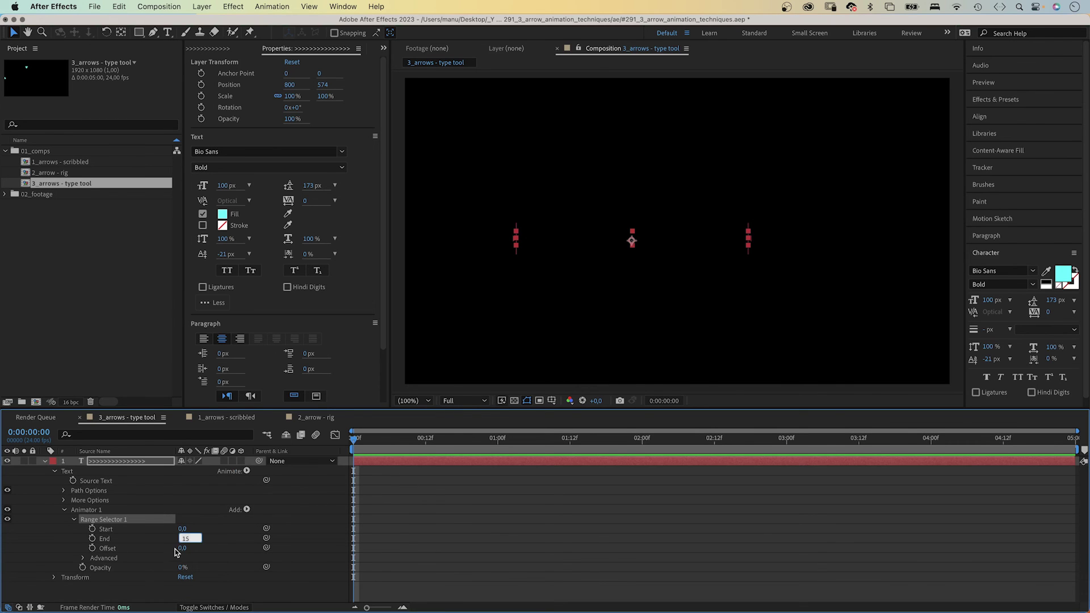
pyautogui.press('Return')
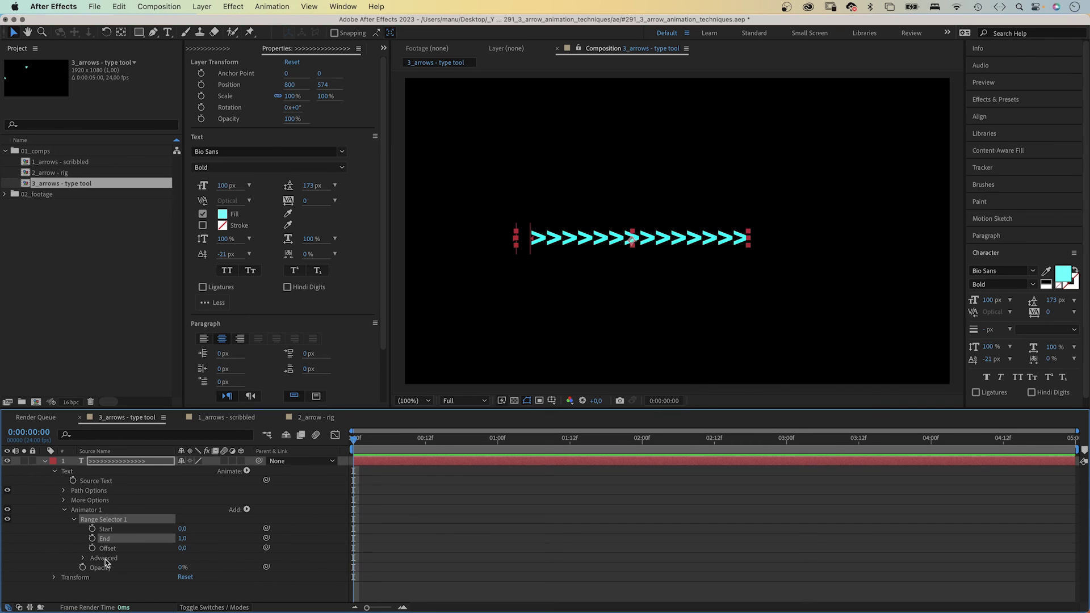
# - Change the range selector's Mode to Subtract
pyautogui.click(84, 559)
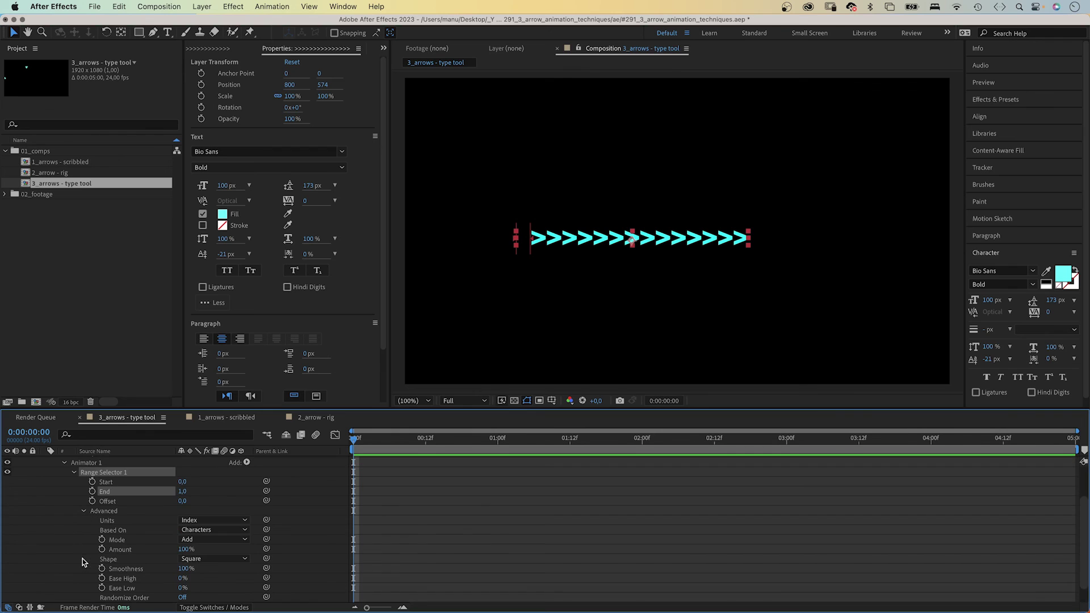
pyautogui.click(187, 541)
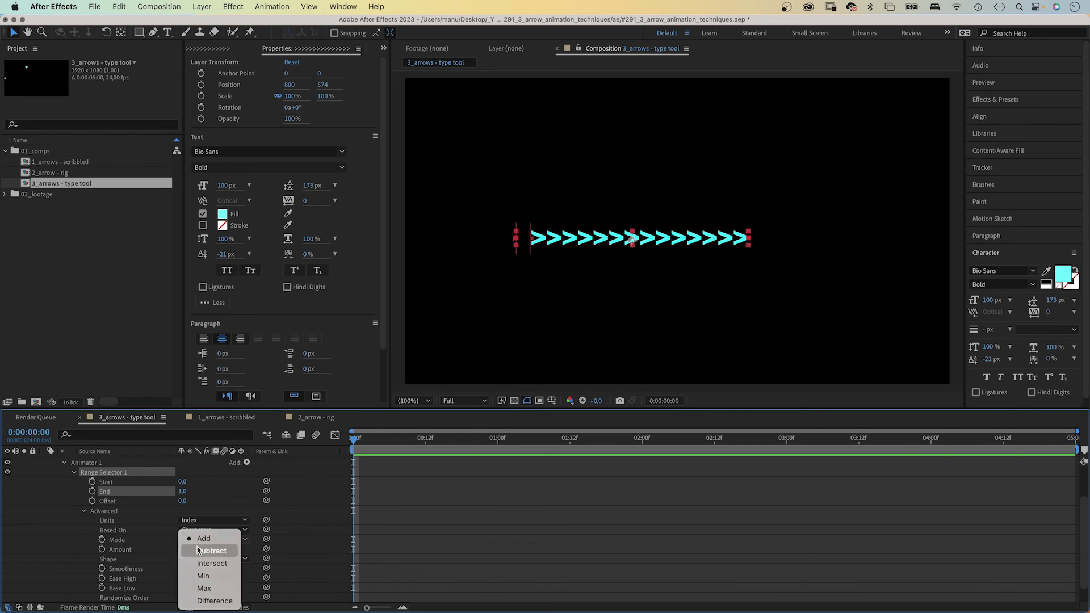
pyautogui.click(194, 548)
pyautogui.click(84, 511)
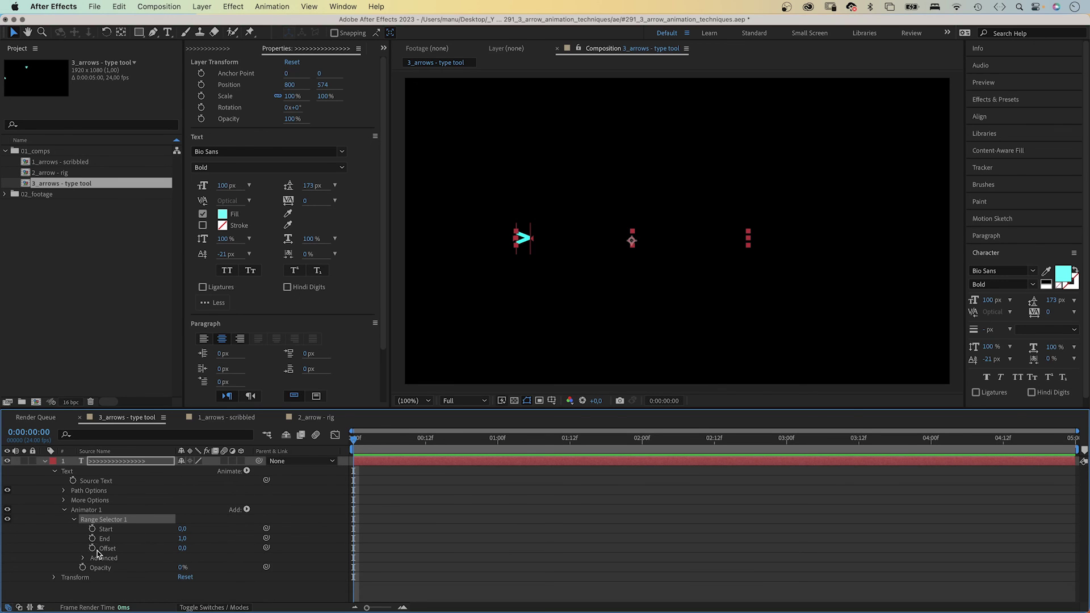
# - Keyframe the range selector's Offset from 0 at the start to 15 at about 4 seconds and preview the animation
pyautogui.click(92, 548)
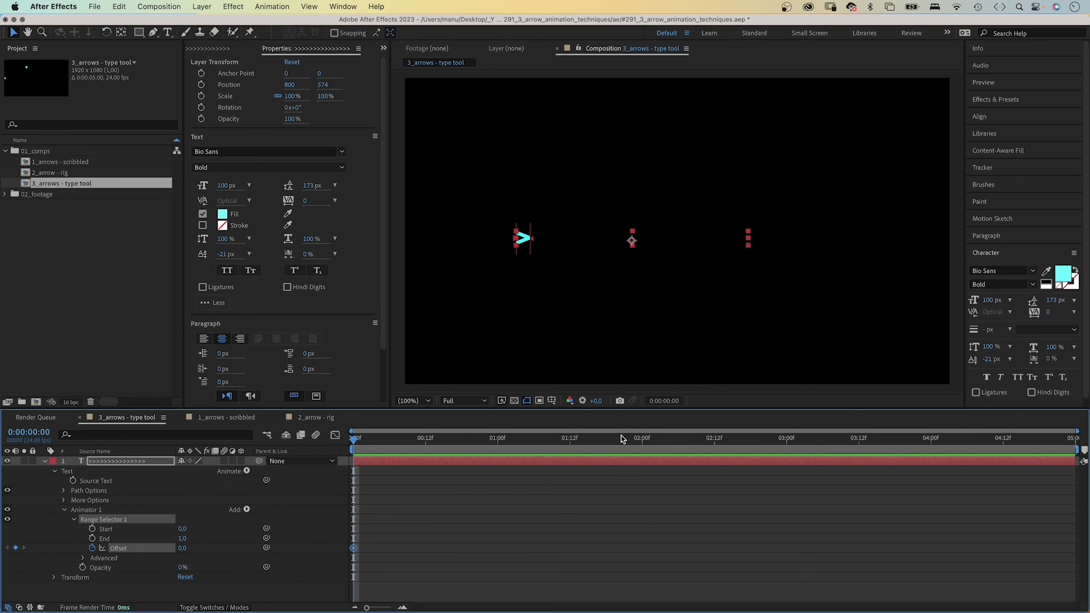
pyautogui.moveTo(622, 439); pyautogui.dragTo(925, 438)
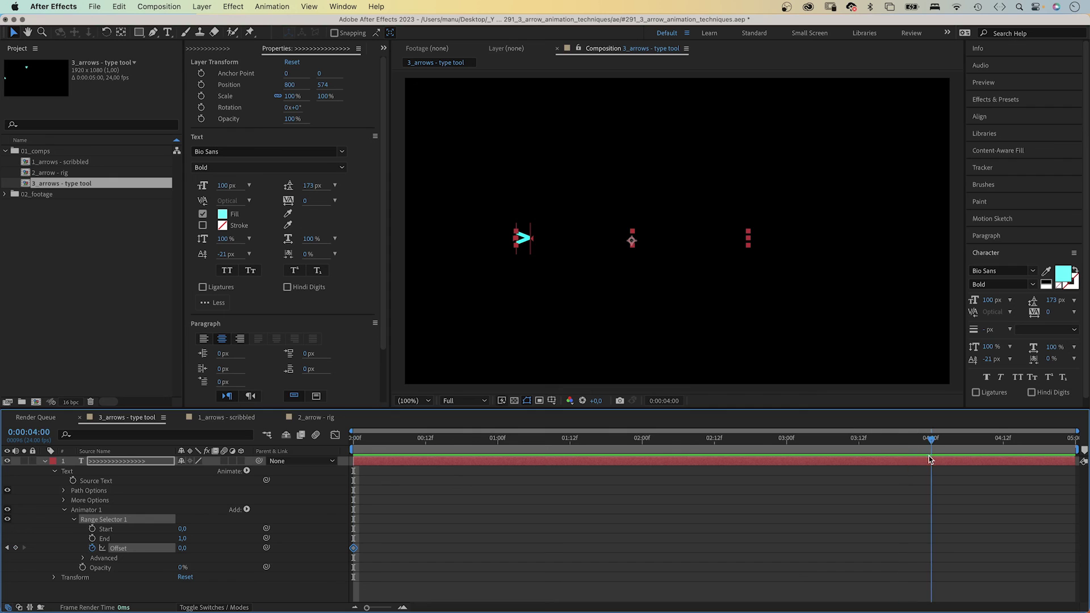
pyautogui.click(183, 549)
pyautogui.write('15')
pyautogui.press('Return')
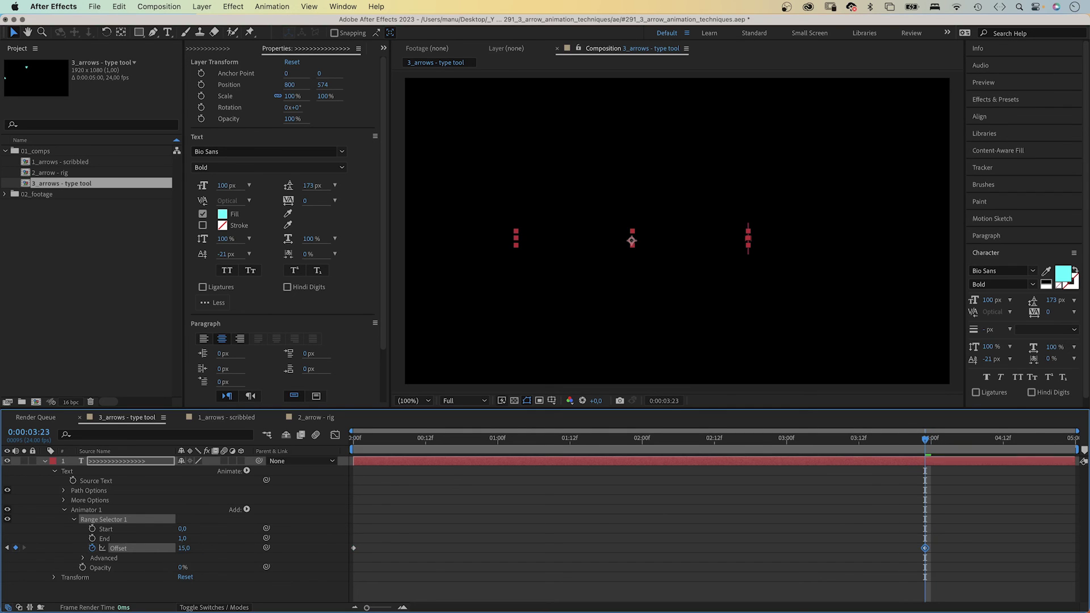
pyautogui.press('space')
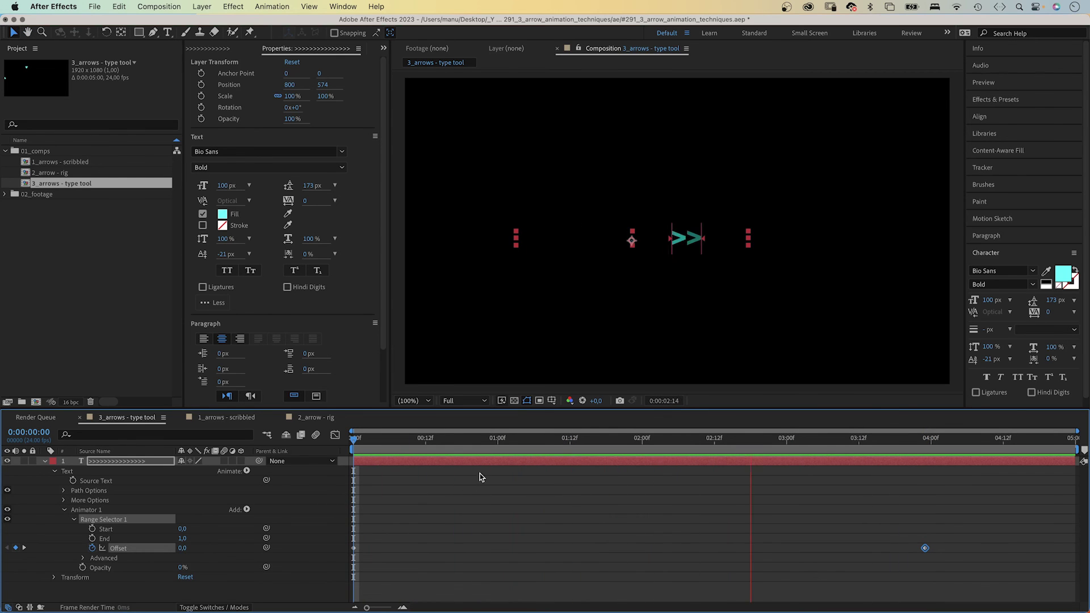
pyautogui.press('space')
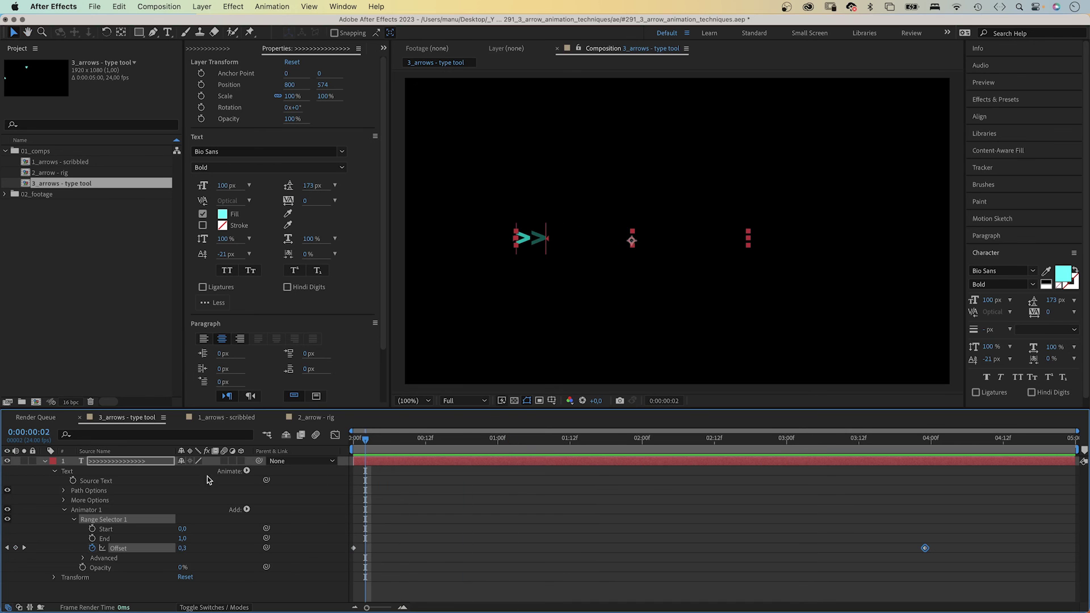
# - Apply the Echo effect to the arrow text layer and set Number Of Echoes to 100
pyautogui.click(980, 102)
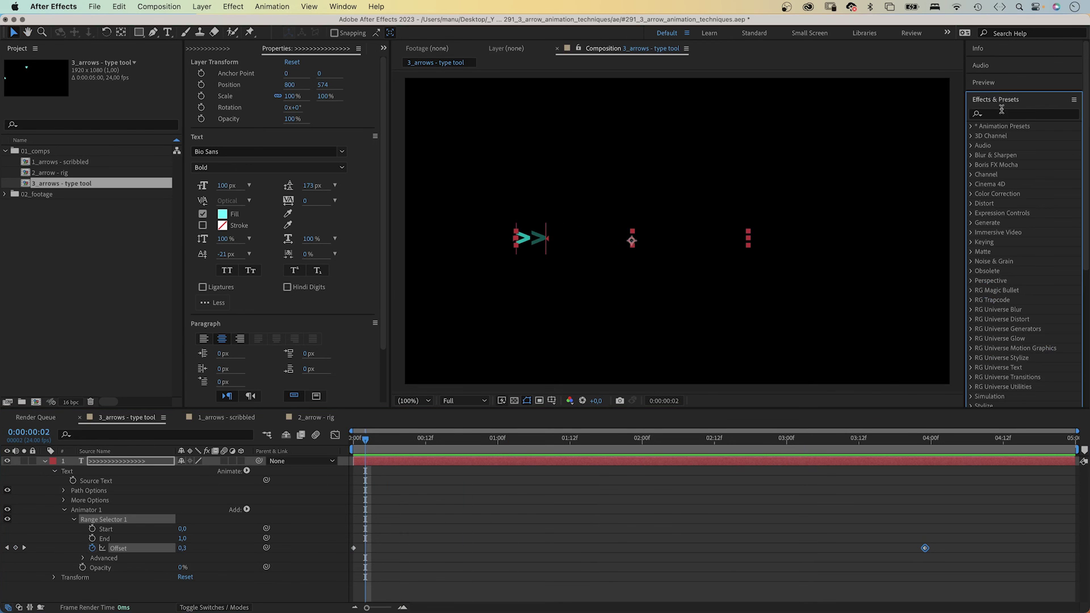
pyautogui.click(996, 113)
pyautogui.write('Echo')
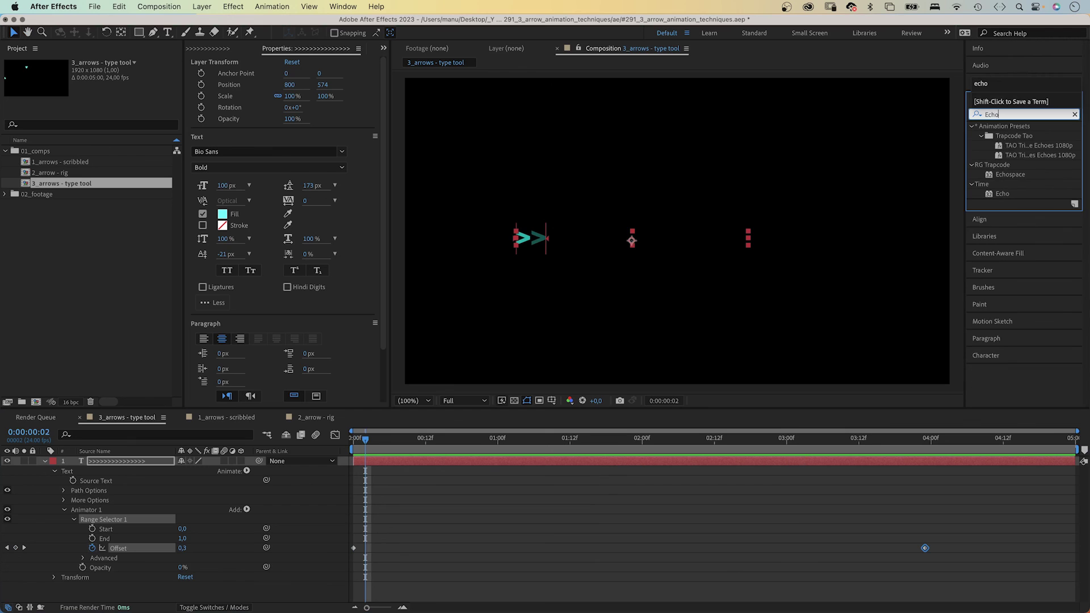
pyautogui.doubleClick(990, 195)
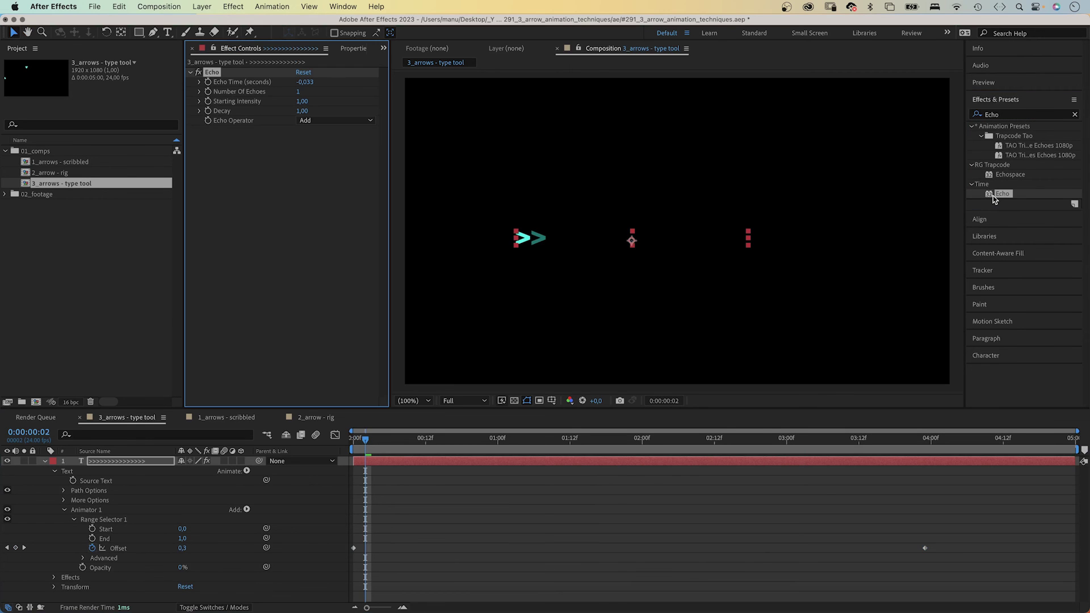
pyautogui.click(301, 97)
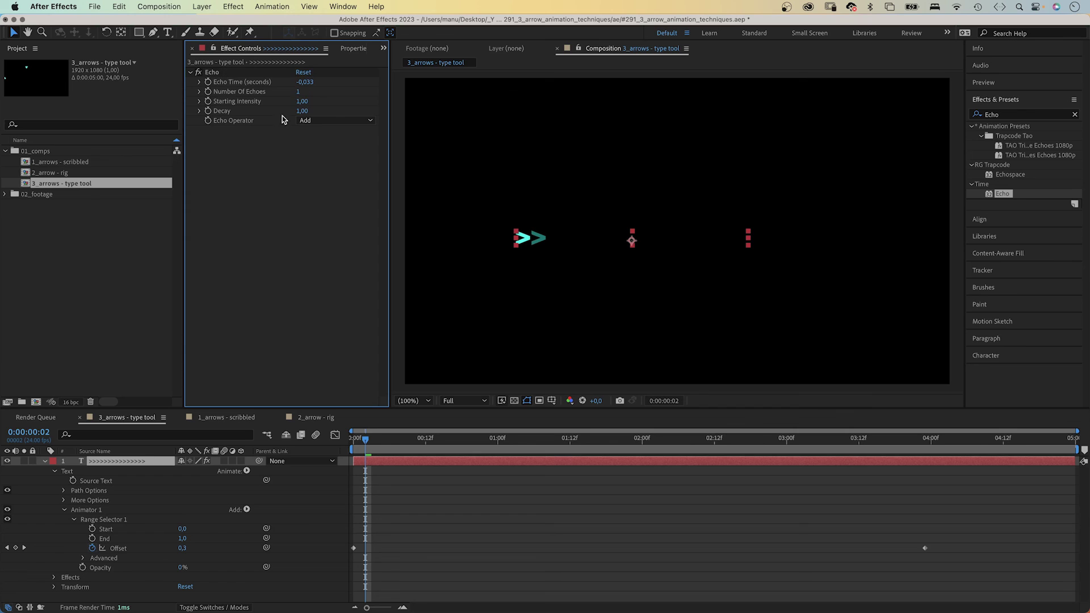
pyautogui.click(298, 91)
pyautogui.press('Return')
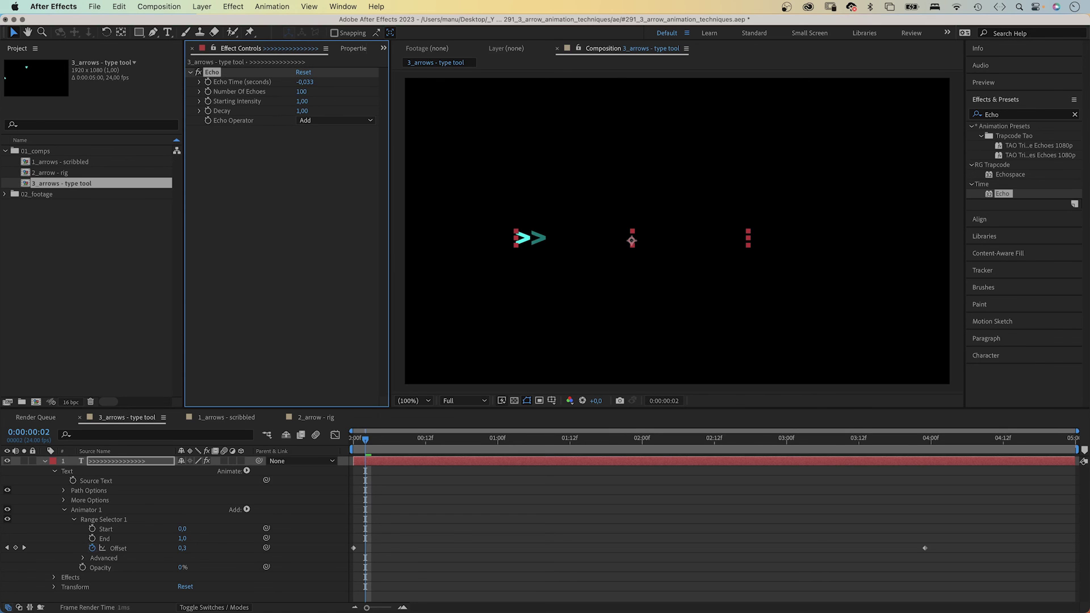
# - Set the Echo effect's Decay to 0.95 and Echo Operator to Composite In Back, and preview the arrow trail
pyautogui.click(299, 111)
pyautogui.press('Return')
pyautogui.click(316, 120)
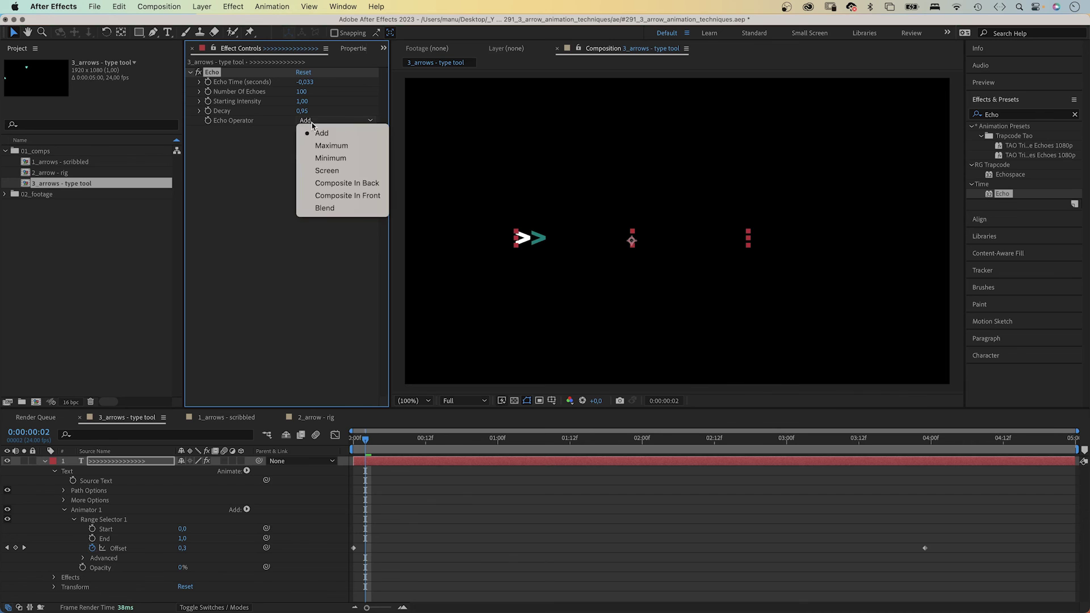
pyautogui.click(330, 183)
pyautogui.click(256, 511)
pyautogui.press('space')
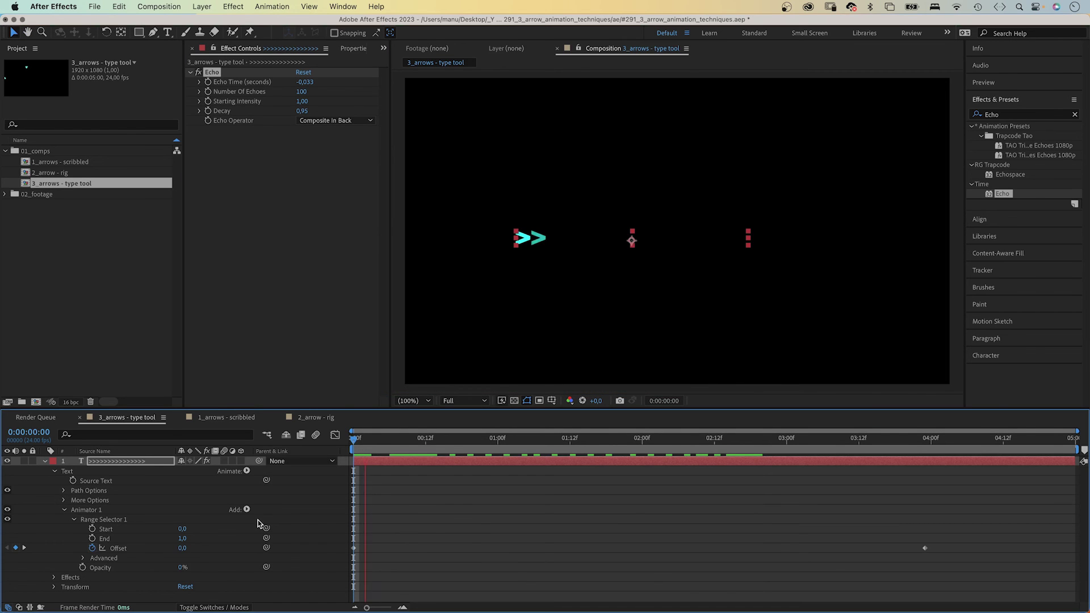
pyautogui.press('space')
# - Draw an open, downward-bowing mask path on the text layer with the Pen tool, starting before the arrows and ending beyond them
pyautogui.press('g')
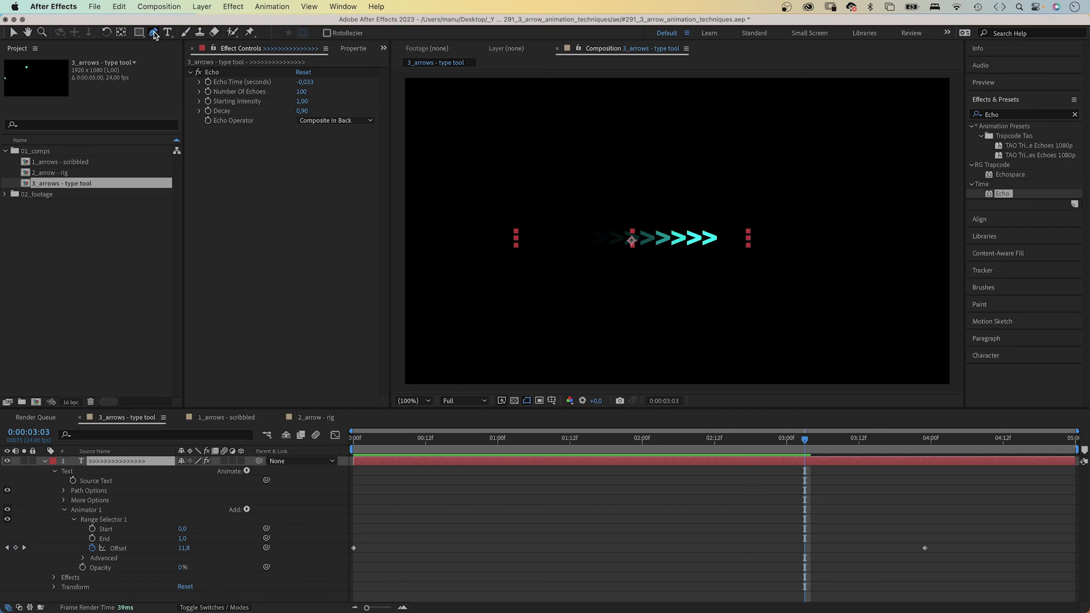
pyautogui.click(487, 237)
pyautogui.moveTo(487, 237); pyautogui.dragTo(500, 235)
pyautogui.moveTo(784, 278); pyautogui.dragTo(886, 208)
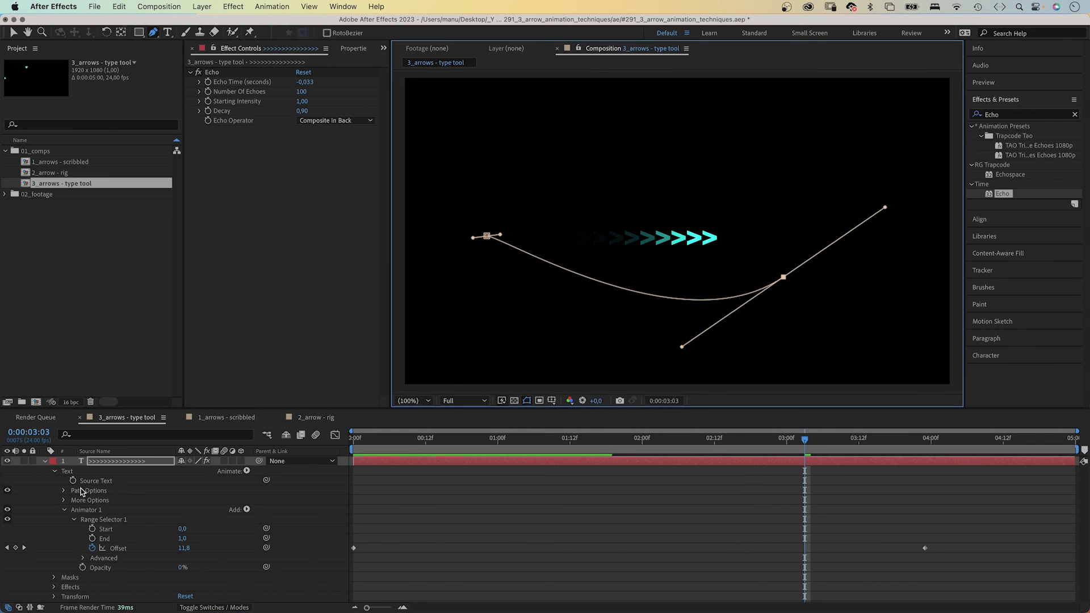
# - Make the arrow text follow the drawn curve by setting its Path option to Mask 1
pyautogui.click(63, 491)
pyautogui.click(218, 501)
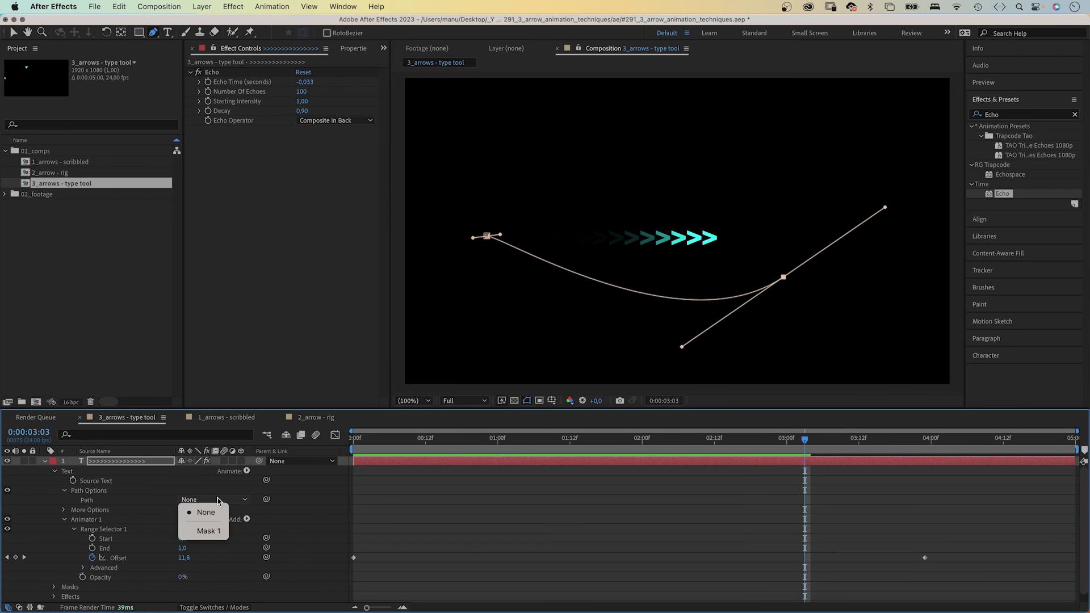
pyautogui.click(208, 532)
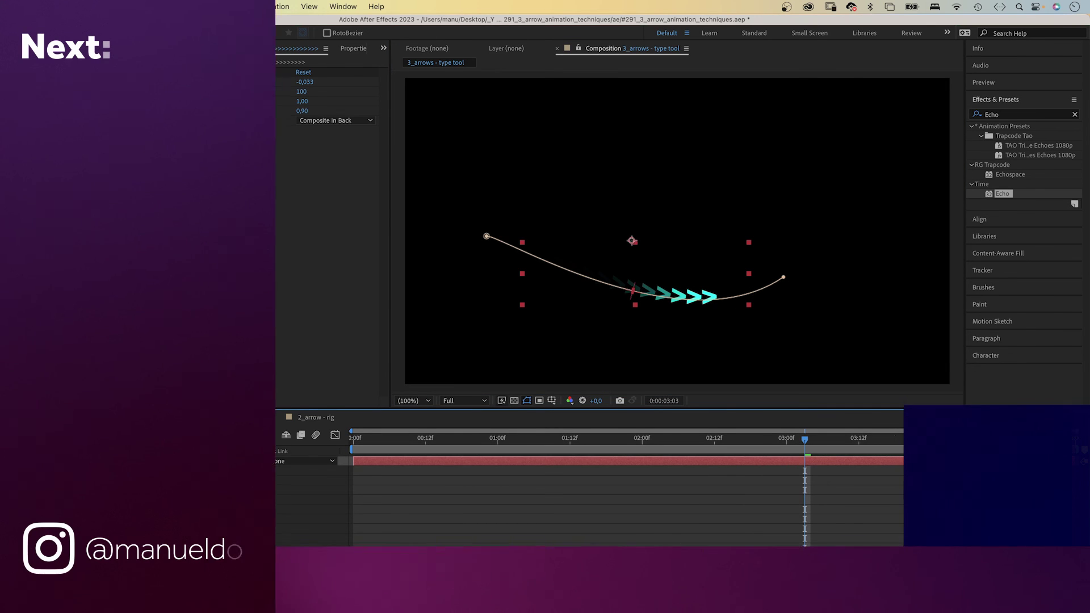